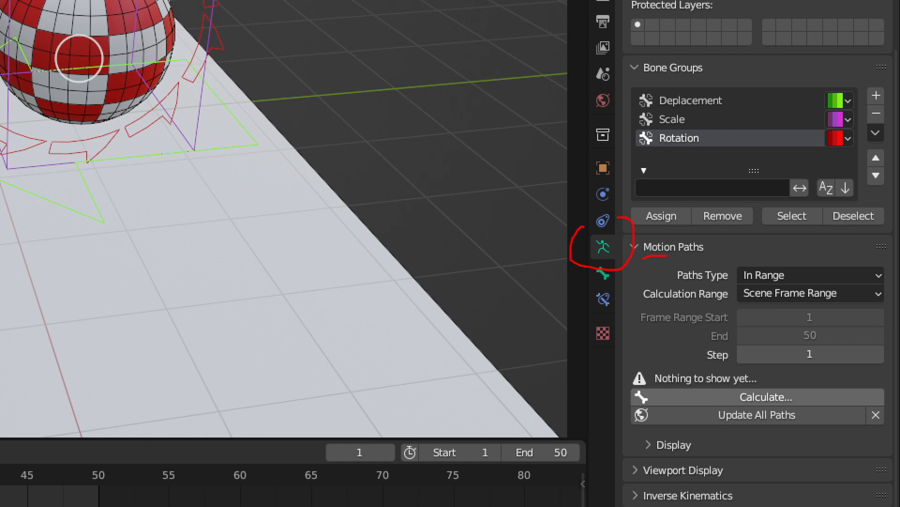
{"action": "mouse_move", "coordinate": [686, 265]}
{"action": "left_mouse_down"}
{"action": "mouse_move", "coordinate": [858, 422]}
{"action": "mouse_move", "coordinate": [862, 395]}
{"action": "left_mouse_up"}
{"action": "key", "text": "Escape"}
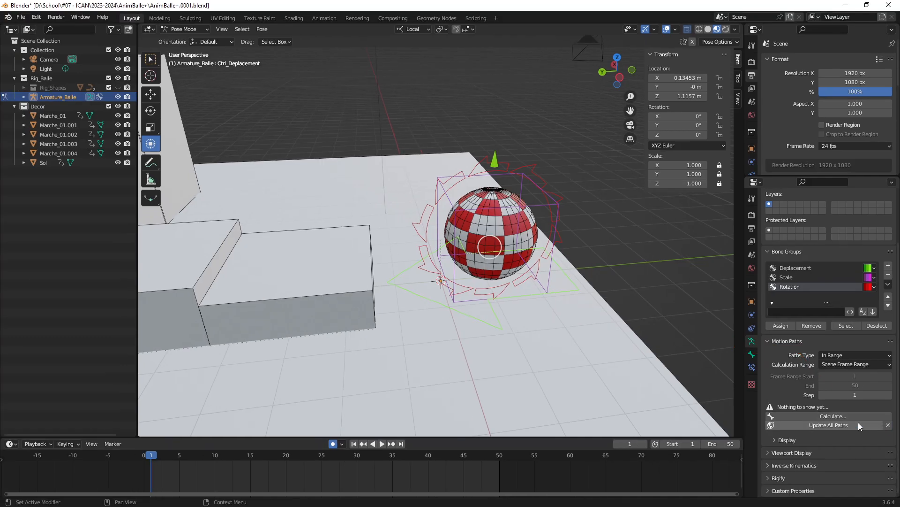
{"action": "middle_click_drag", "start_coordinate": [412, 221], "coordinate": [469, 286]}
{"action": "middle_click_drag", "start_coordinate": [508, 314], "coordinate": [454, 279]}
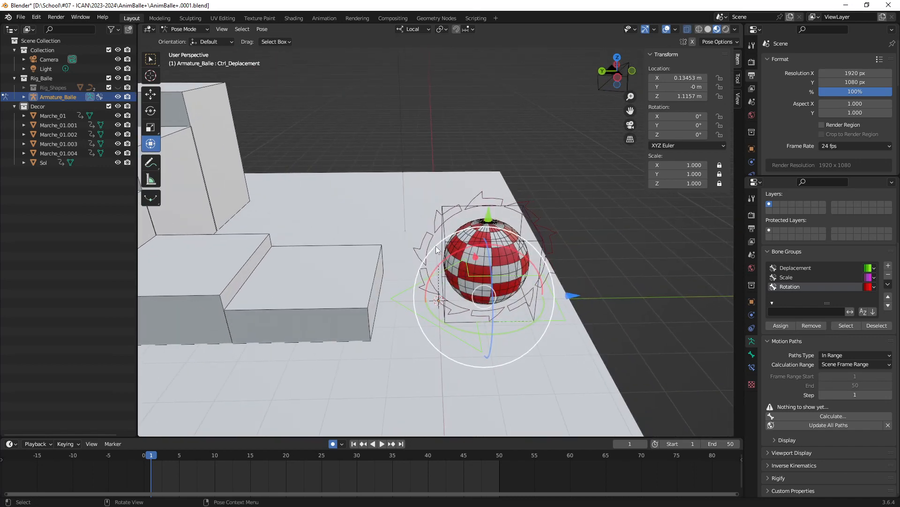
{"action": "middle_click_drag", "start_coordinate": [433, 243], "coordinate": [436, 249], "text": "shift"}
{"action": "key", "text": "i"}
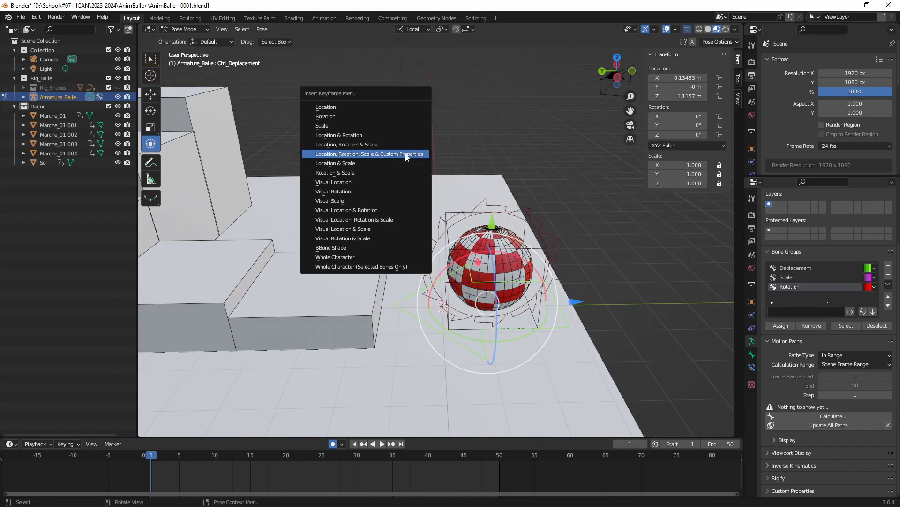
{"action": "left_click", "coordinate": [405, 154]}
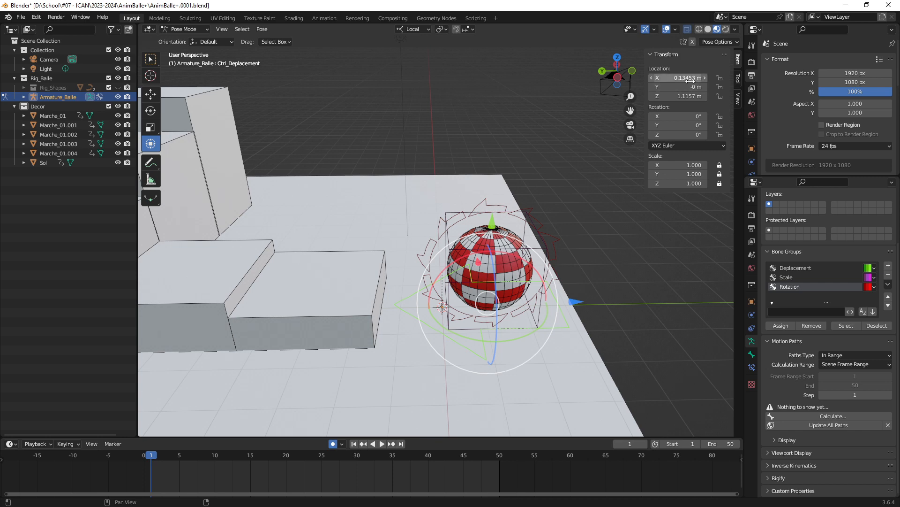
{"action": "key", "text": "ctrl+1"}
{"action": "left_click", "coordinate": [705, 80]}
{"action": "left_click_drag", "start_coordinate": [580, 58], "coordinate": [734, 151], "text": "ctrl"}
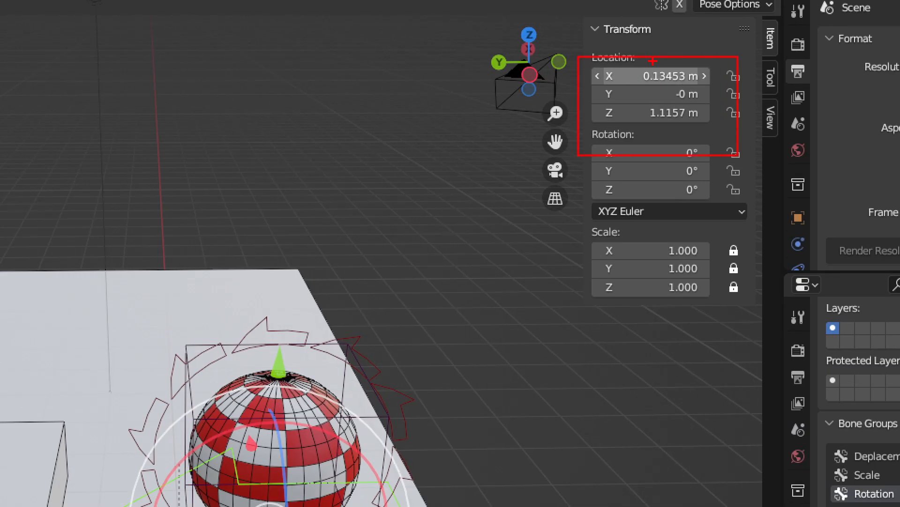
{"action": "key", "text": "Escape"}
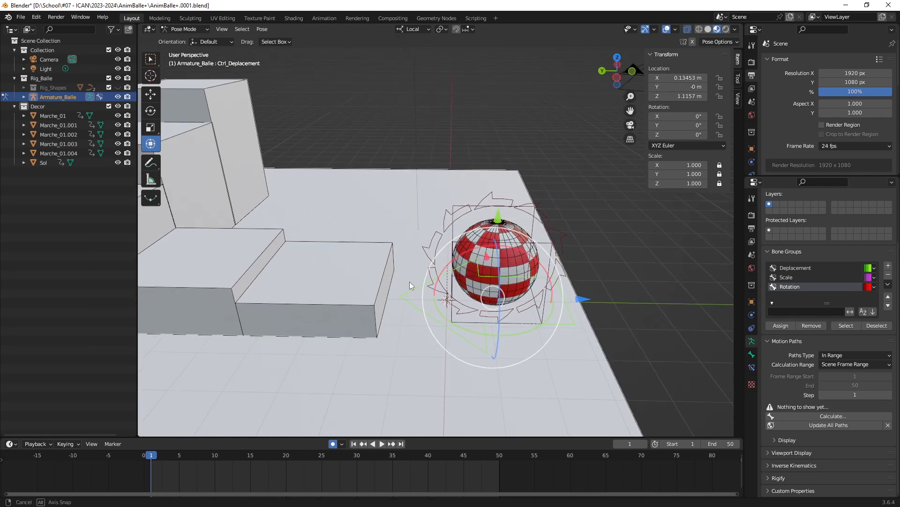
{"action": "key", "text": "ctrl+1"}
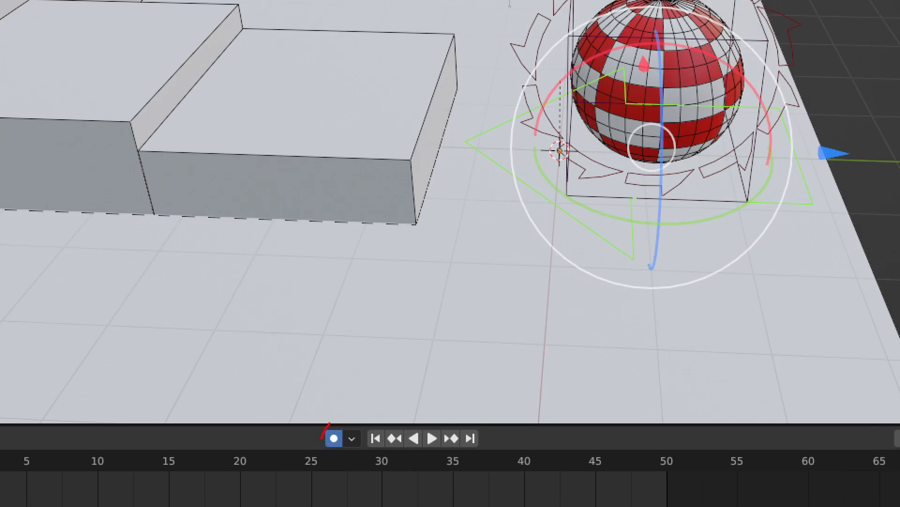
{"action": "left_click_drag", "start_coordinate": [330, 424], "coordinate": [345, 425]}
{"action": "mouse_move", "coordinate": [392, 334]}
{"action": "left_mouse_down"}
{"action": "mouse_move", "coordinate": [342, 385]}
{"action": "mouse_move", "coordinate": [354, 397]}
{"action": "left_mouse_up"}
{"action": "key", "text": "Escape"}
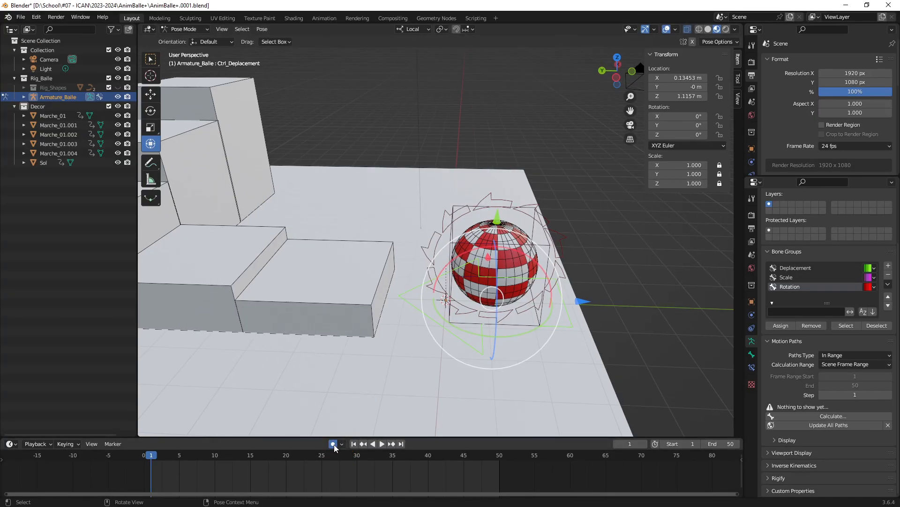
{"action": "key", "text": "ctrl+1"}
{"action": "left_click", "coordinate": [330, 443]}
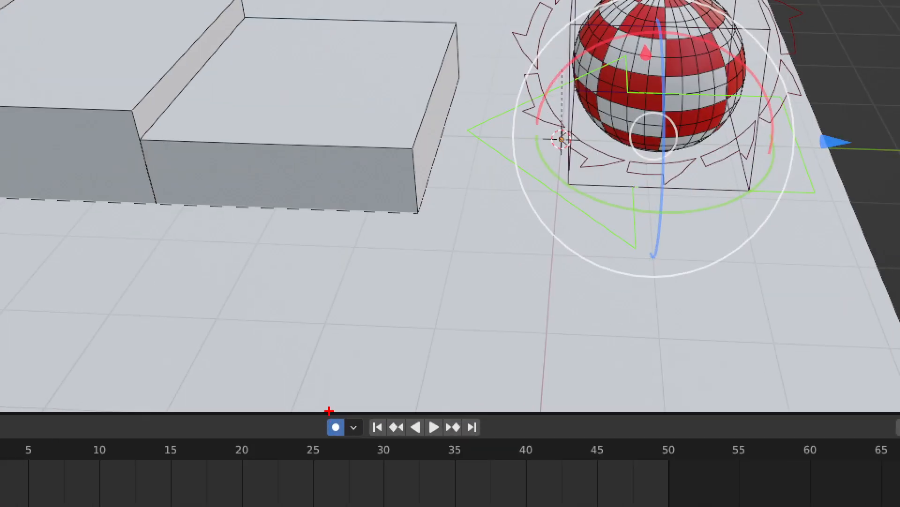
{"action": "mouse_move", "coordinate": [324, 411]}
{"action": "left_mouse_down"}
{"action": "mouse_move", "coordinate": [354, 412]}
{"action": "mouse_move", "coordinate": [335, 409]}
{"action": "left_mouse_up"}
{"action": "mouse_move", "coordinate": [380, 324]}
{"action": "left_mouse_down"}
{"action": "mouse_move", "coordinate": [346, 396]}
{"action": "mouse_move", "coordinate": [374, 379]}
{"action": "left_mouse_up"}
{"action": "key", "text": "Escape"}
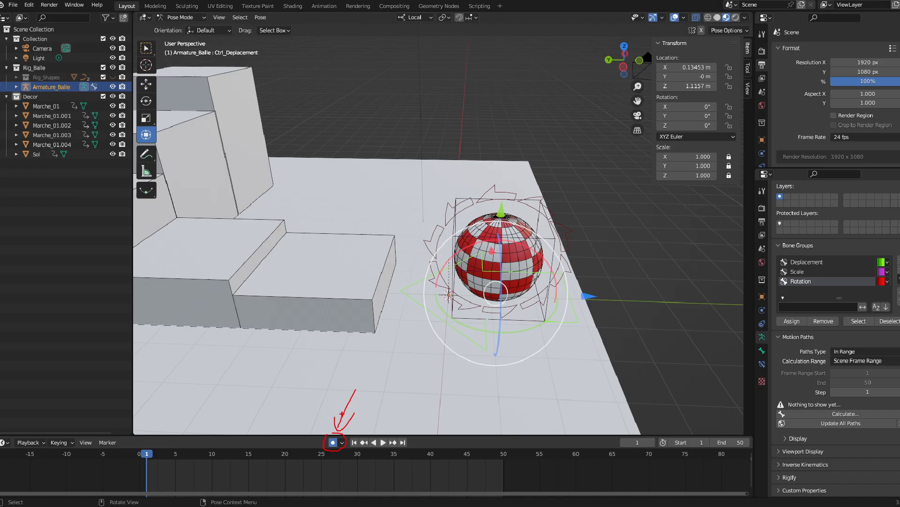
{"action": "mouse_move", "coordinate": [1, 432]}
{"action": "left_mouse_down", "text": "ctrl"}
{"action": "mouse_move", "coordinate": [298, 455]}
{"action": "mouse_move", "coordinate": [746, 455]}
{"action": "left_mouse_up", "text": "ctrl"}
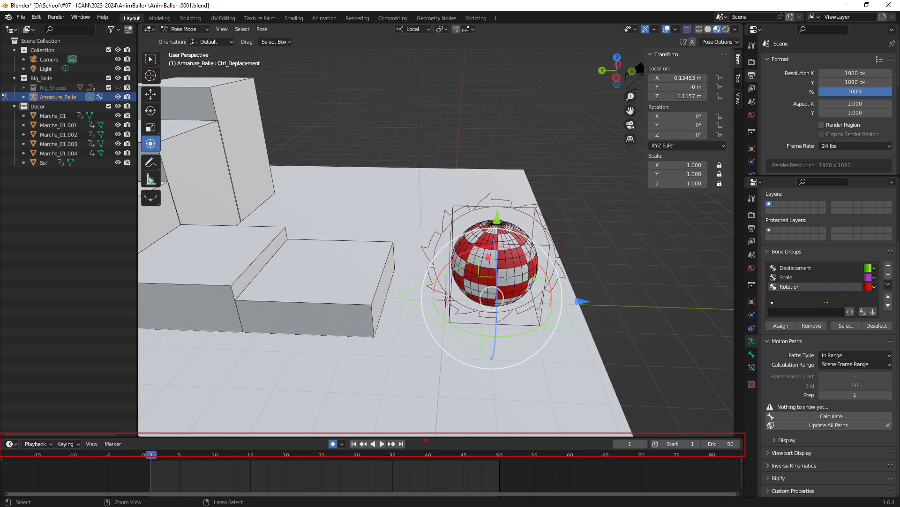
{"action": "key", "text": "Escape"}
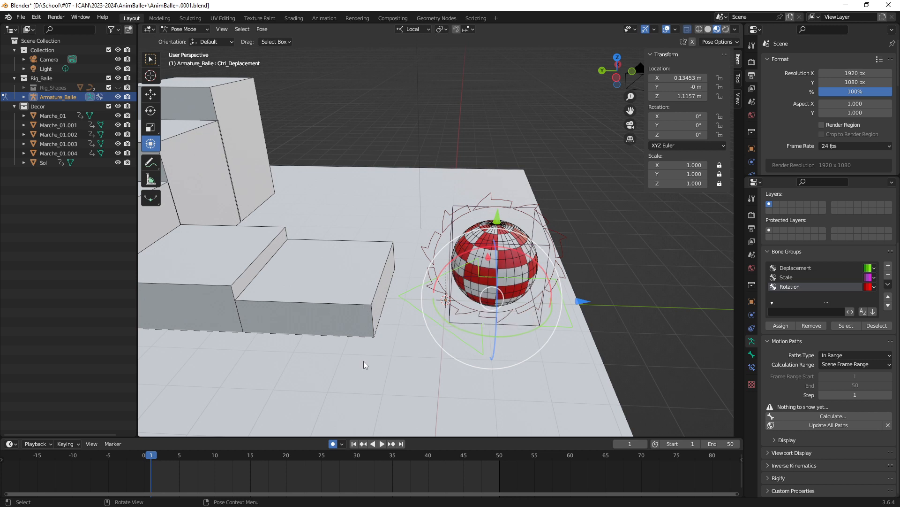
{"action": "key", "text": "ctrl+1"}
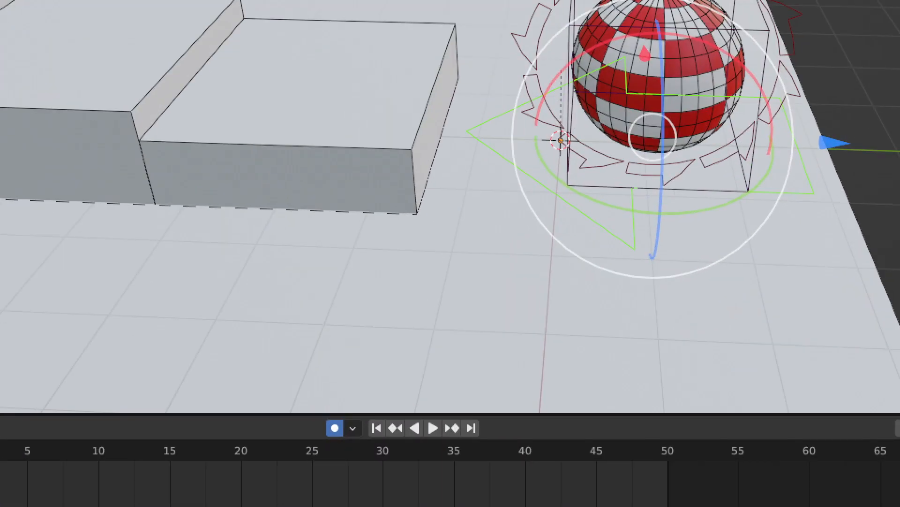
{"action": "left_click", "coordinate": [334, 425]}
{"action": "mouse_move", "coordinate": [325, 413]}
{"action": "left_mouse_down"}
{"action": "mouse_move", "coordinate": [359, 435]}
{"action": "mouse_move", "coordinate": [332, 414]}
{"action": "left_mouse_up"}
{"action": "mouse_move", "coordinate": [372, 331]}
{"action": "left_mouse_down"}
{"action": "mouse_move", "coordinate": [335, 408]}
{"action": "mouse_move", "coordinate": [370, 377]}
{"action": "left_mouse_up"}
{"action": "key", "text": "Escape"}
- Move the Ctrl_Deplacement bone along its local X axis to about 1.27 m and delete the automatic keyframe at frame 1
{"action": "middle_click_drag", "start_coordinate": [551, 229], "coordinate": [538, 289]}
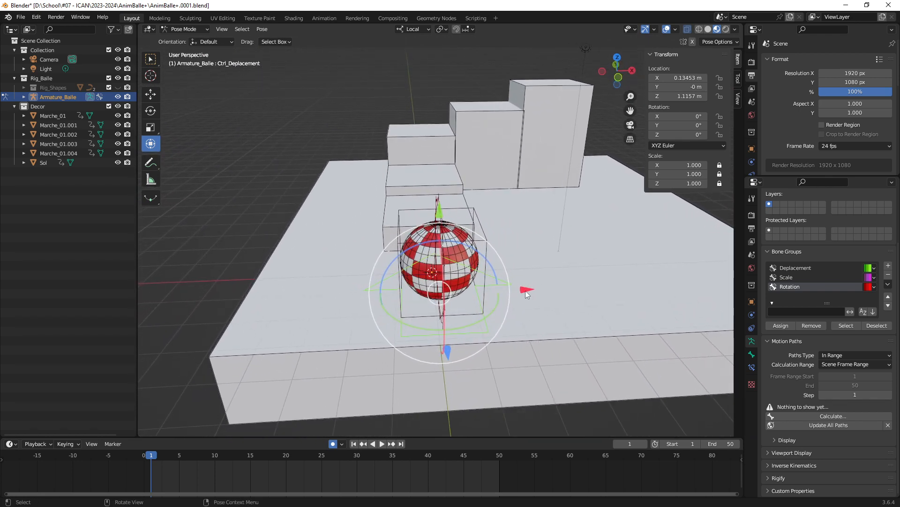
{"action": "left_click_drag", "start_coordinate": [538, 289], "coordinate": [583, 288]}
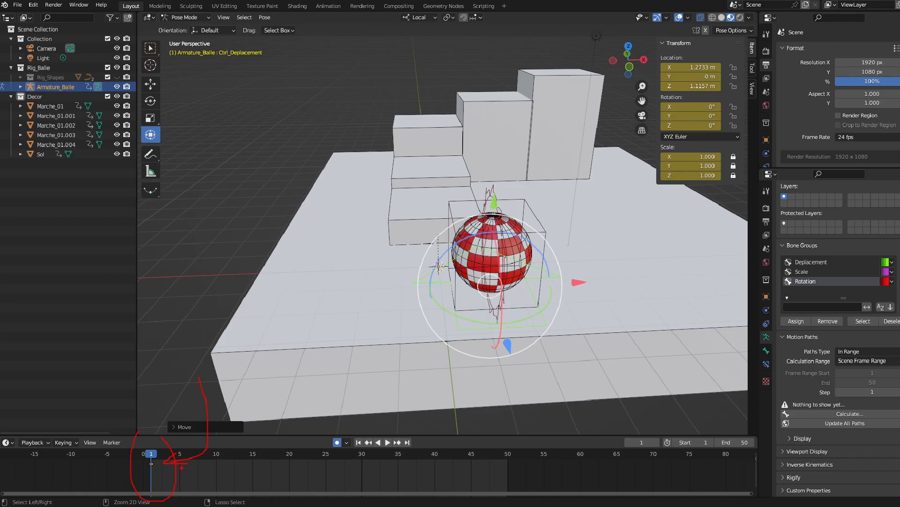
{"action": "left_click", "coordinate": [171, 469]}
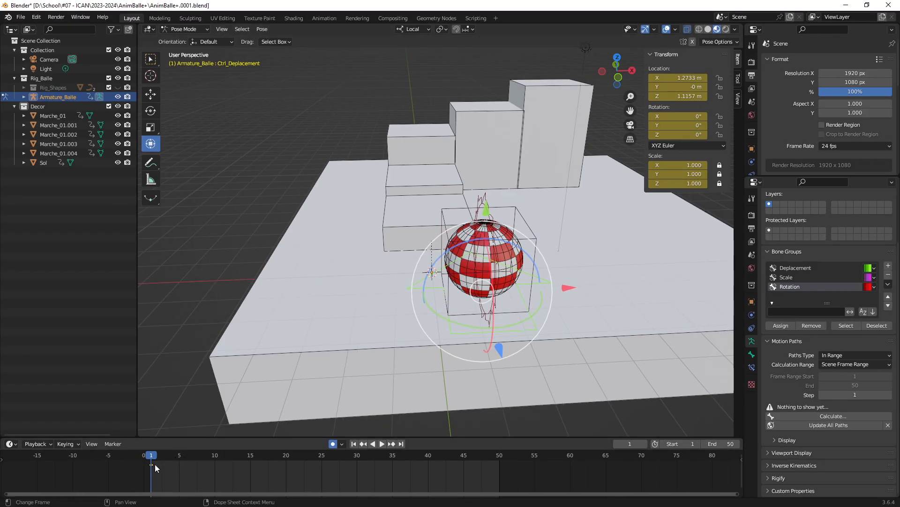
{"action": "key", "text": "Delete"}
- Move the Ctrl_Deplacement bone back to about -0.07 m in X and delete its new keyframe at frame 1
{"action": "middle_click_drag", "start_coordinate": [404, 300], "coordinate": [429, 307]}
{"action": "left_click_drag", "start_coordinate": [565, 265], "coordinate": [522, 277]}
{"action": "left_click_drag", "start_coordinate": [182, 473], "coordinate": [146, 463]}
{"action": "key", "text": "Delete"}
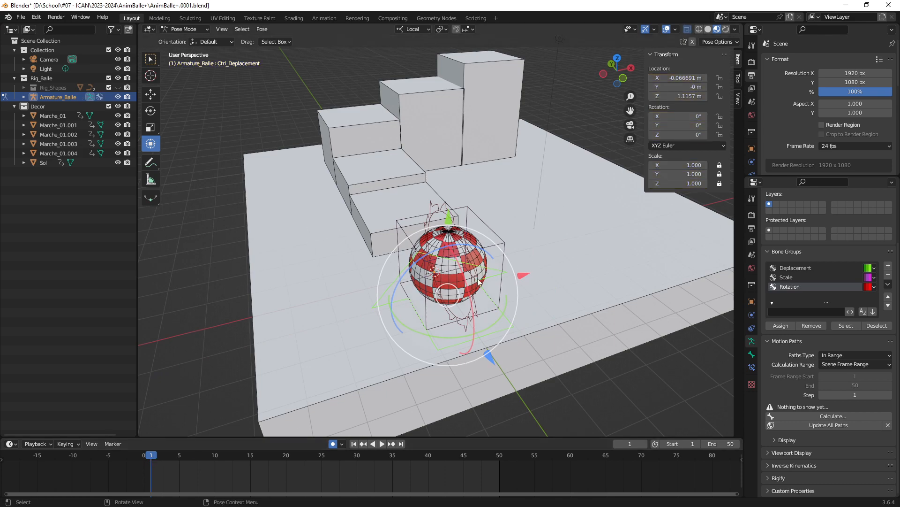
- Auto-key the ball's starting position at frame 1 by moving the Ctrl_Deplacement bone to about 0.70 m in Z and 0.01 m in X
{"action": "middle_click_drag", "start_coordinate": [449, 263], "coordinate": [478, 294]}
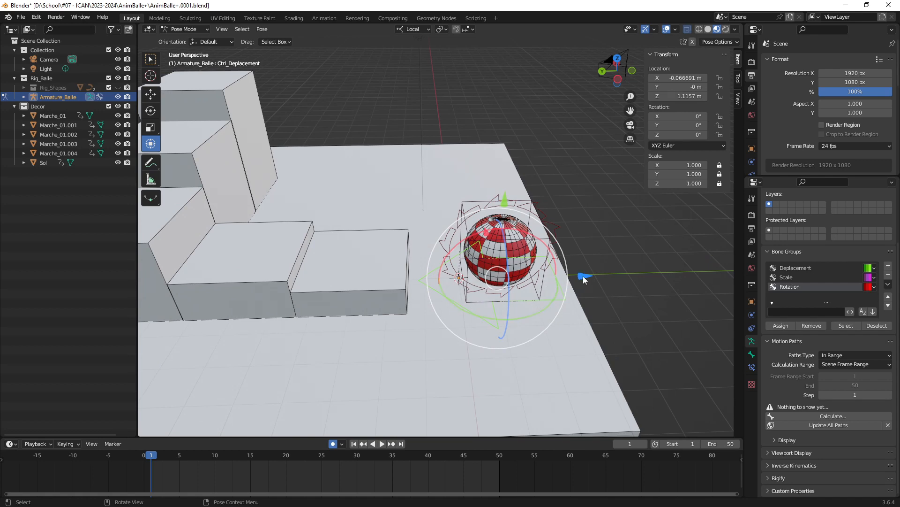
{"action": "left_click_drag", "start_coordinate": [583, 276], "coordinate": [573, 276]}
{"action": "middle_click_drag", "start_coordinate": [474, 296], "coordinate": [497, 249]}
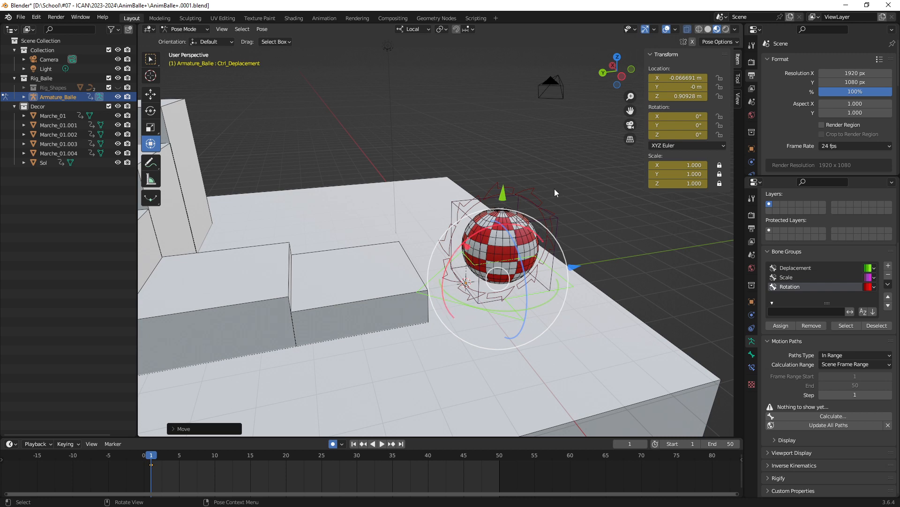
{"action": "middle_click_drag", "start_coordinate": [539, 236], "coordinate": [514, 259]}
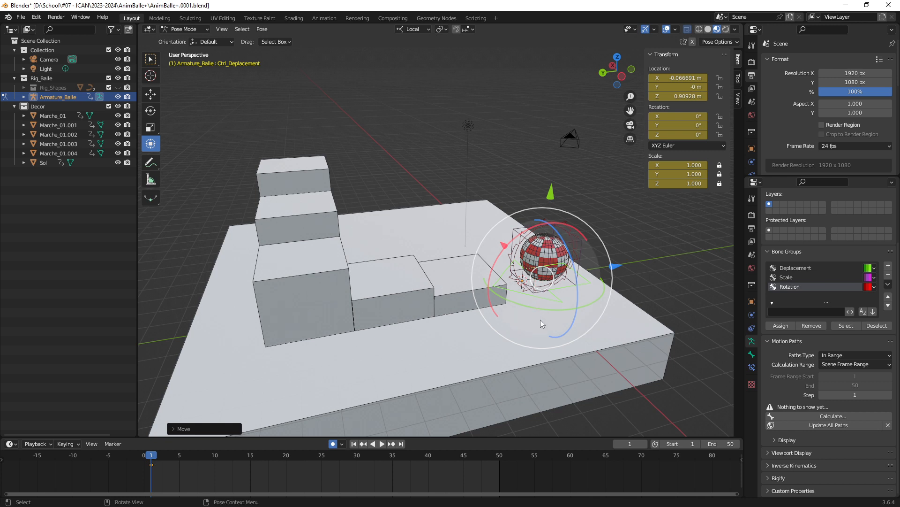
{"action": "middle_click_drag", "start_coordinate": [539, 323], "coordinate": [482, 287]}
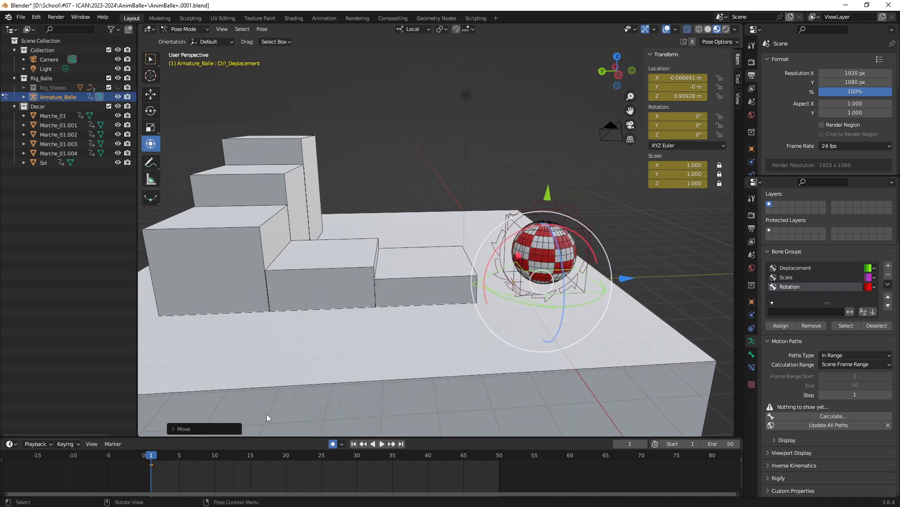
{"action": "left_click", "coordinate": [153, 457]}
{"action": "middle_click_drag", "start_coordinate": [557, 259], "coordinate": [551, 261]}
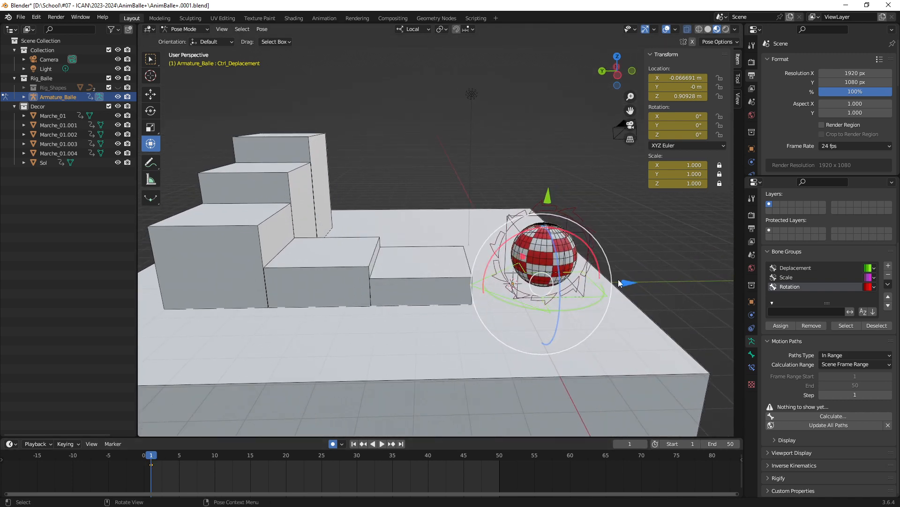
{"action": "mouse_move", "coordinate": [627, 283]}
{"action": "left_mouse_down"}
{"action": "mouse_move", "coordinate": [635, 283]}
{"action": "mouse_move", "coordinate": [616, 283]}
{"action": "left_mouse_up"}
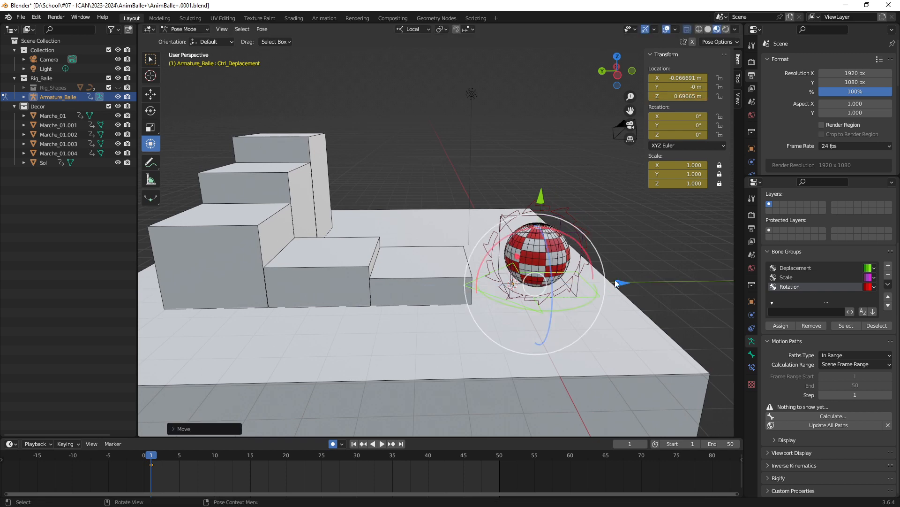
{"action": "middle_click_drag", "start_coordinate": [617, 282], "coordinate": [454, 256]}
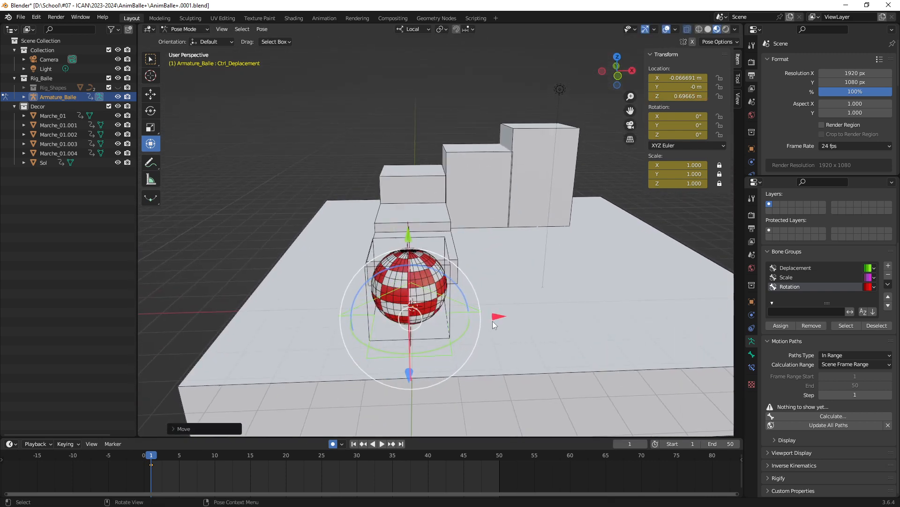
{"action": "left_click_drag", "start_coordinate": [494, 318], "coordinate": [498, 318]}
{"action": "middle_click_drag", "start_coordinate": [454, 265], "coordinate": [545, 282]}
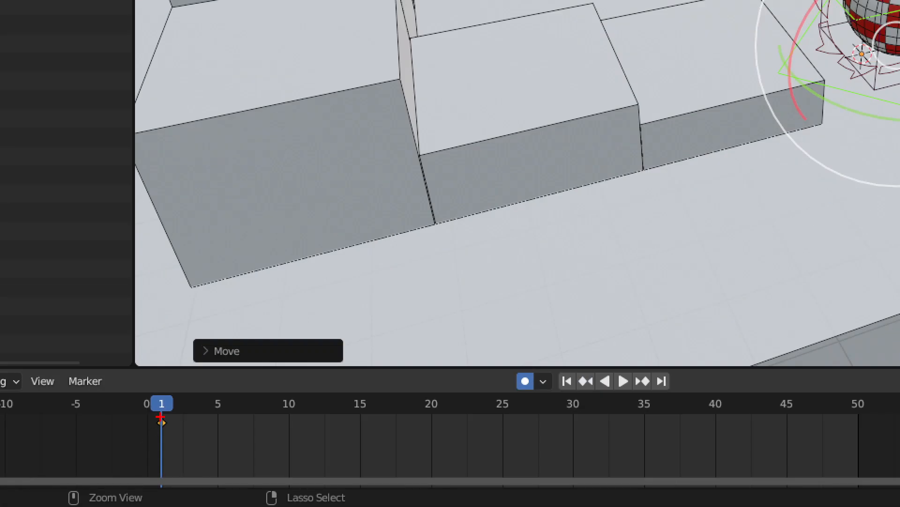
{"action": "left_click_drag", "start_coordinate": [156, 411], "coordinate": [176, 390]}
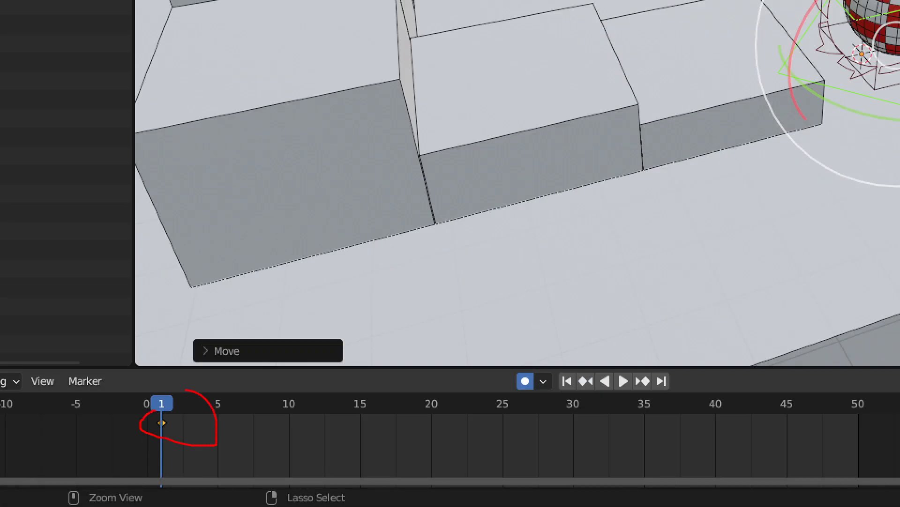
{"action": "left_click_drag", "start_coordinate": [266, 282], "coordinate": [231, 392]}
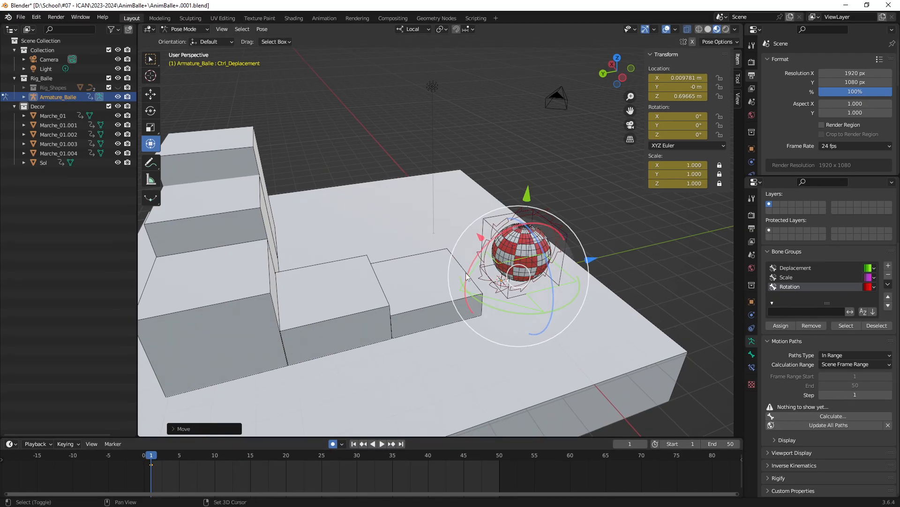
{"action": "middle_click_drag", "start_coordinate": [521, 278], "coordinate": [440, 266]}
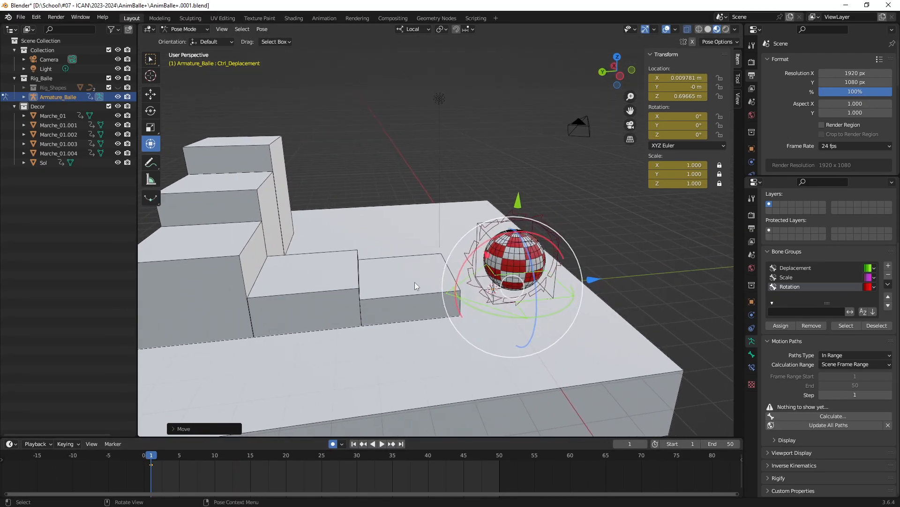
{"action": "scroll", "coordinate": [488, 286], "scroll_direction": "up", "scroll_amount": 2}
{"action": "middle_click_drag", "start_coordinate": [498, 273], "coordinate": [477, 270], "text": "shift"}
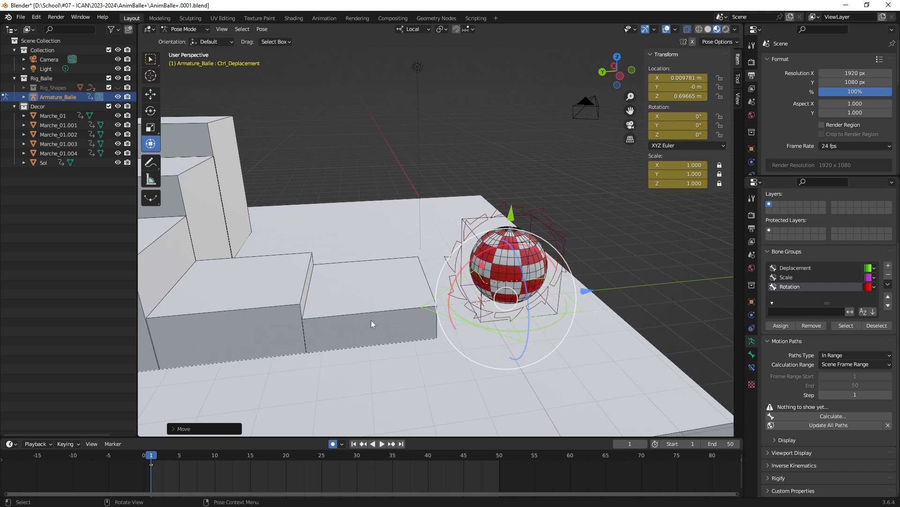
{"action": "mouse_move", "coordinate": [501, 293]}
{"action": "left_mouse_down"}
{"action": "mouse_move", "coordinate": [378, 197]}
{"action": "mouse_move", "coordinate": [240, 262]}
{"action": "mouse_move", "coordinate": [164, 205]}
{"action": "mouse_move", "coordinate": [179, 118]}
{"action": "left_mouse_up"}
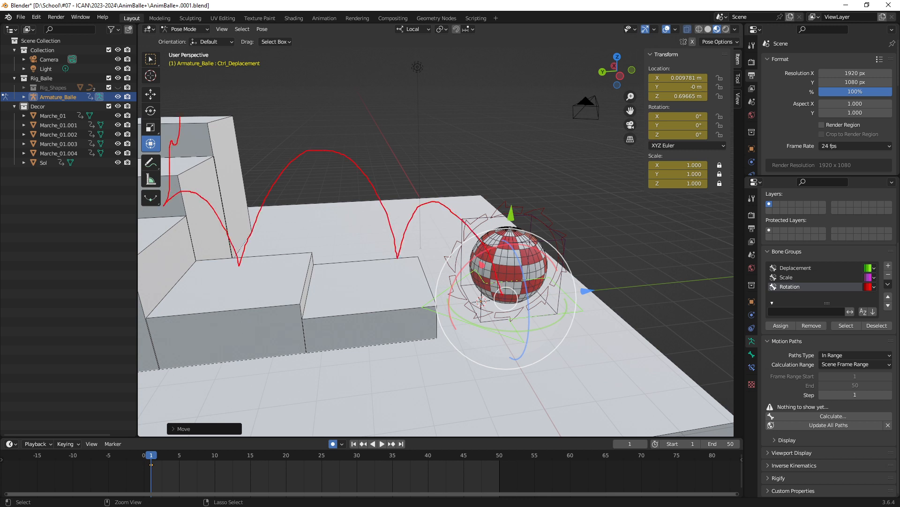
{"action": "mouse_move", "coordinate": [456, 340]}
{"action": "middle_mouse_down"}
{"action": "mouse_move", "coordinate": [437, 346]}
{"action": "mouse_move", "coordinate": [473, 325]}
{"action": "mouse_move", "coordinate": [444, 331]}
{"action": "mouse_move", "coordinate": [452, 330]}
{"action": "middle_mouse_up"}
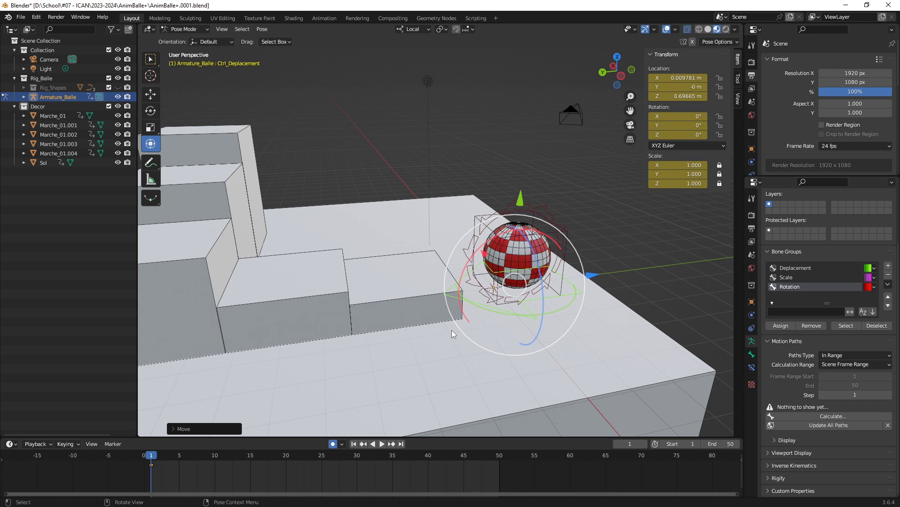
{"action": "middle_click_drag", "start_coordinate": [427, 251], "coordinate": [480, 248]}
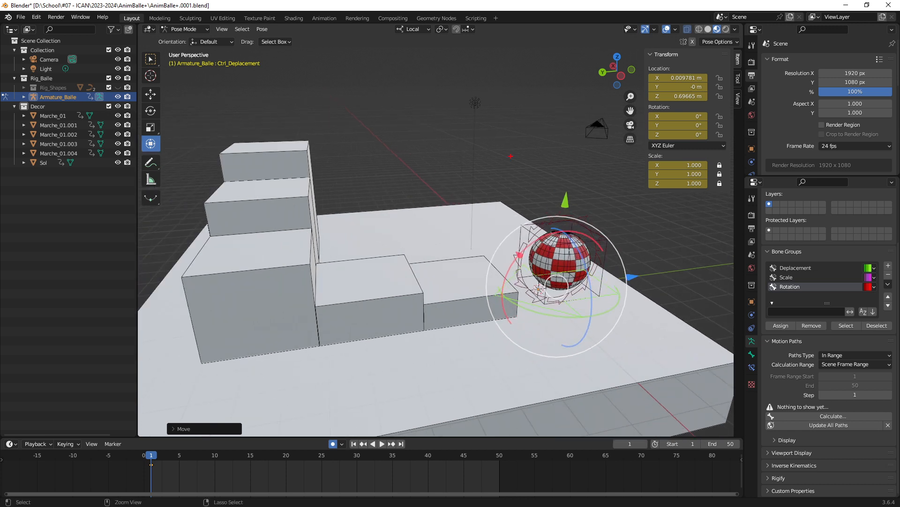
{"action": "mouse_move", "coordinate": [511, 156]}
{"action": "left_mouse_down"}
{"action": "mouse_move", "coordinate": [460, 261]}
{"action": "mouse_move", "coordinate": [475, 245]}
{"action": "left_mouse_up"}
{"action": "mouse_move", "coordinate": [401, 169]}
{"action": "left_mouse_down"}
{"action": "mouse_move", "coordinate": [367, 245]}
{"action": "mouse_move", "coordinate": [382, 225]}
{"action": "left_mouse_up"}
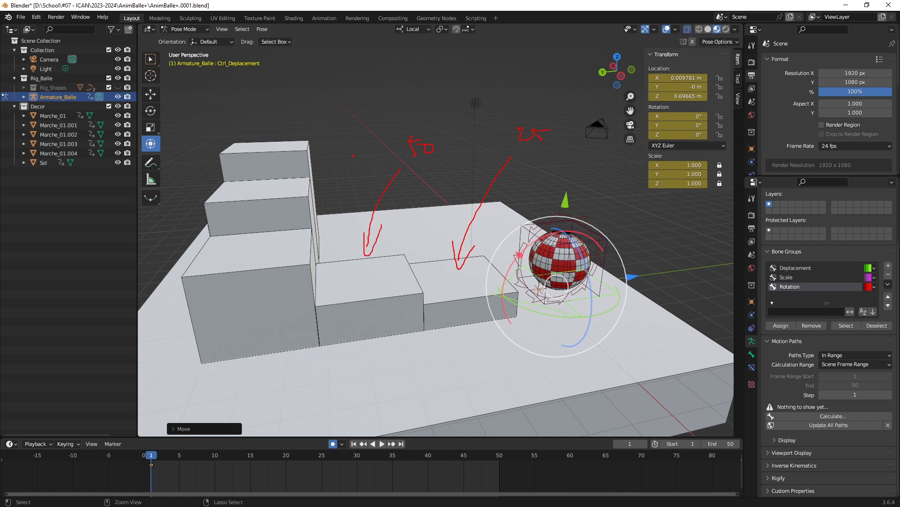
{"action": "left_click_drag", "start_coordinate": [358, 148], "coordinate": [286, 235]}
{"action": "key", "text": "Escape"}
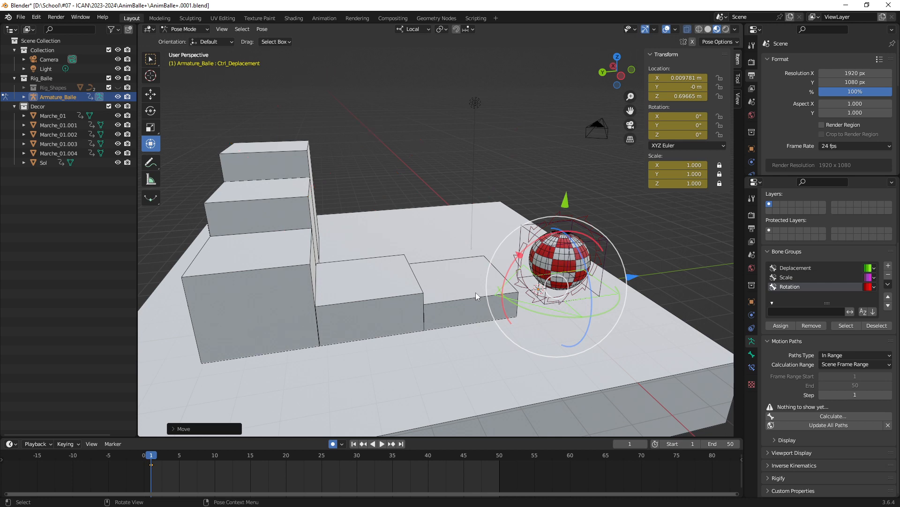
{"action": "mouse_move", "coordinate": [464, 313]}
{"action": "middle_mouse_down"}
{"action": "mouse_move", "coordinate": [469, 307]}
{"action": "mouse_move", "coordinate": [469, 321]}
{"action": "mouse_move", "coordinate": [473, 291]}
{"action": "mouse_move", "coordinate": [470, 300]}
{"action": "middle_mouse_up"}
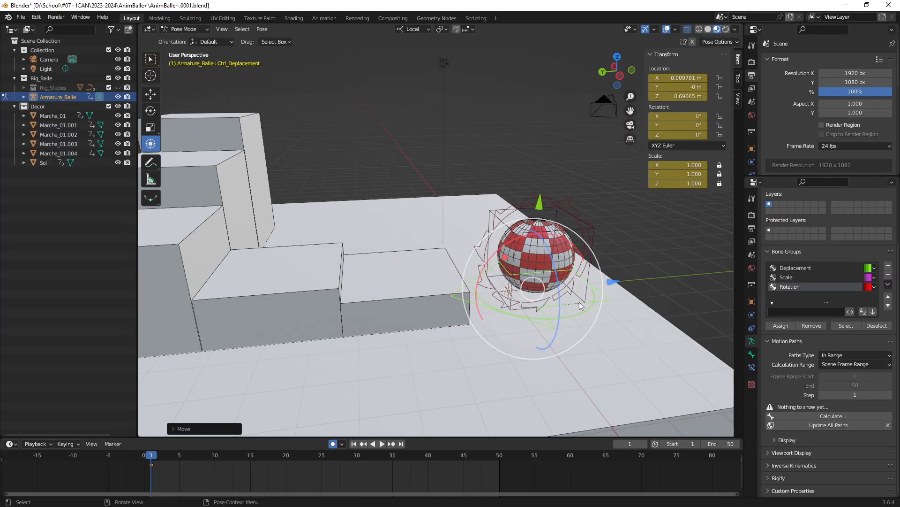
- At frame 25, move the Ctrl_Deplacement bone to about -2.89 m in Z and 0.81 m in Y, placing the ball on the first step
{"action": "middle_click_drag", "start_coordinate": [580, 306], "coordinate": [530, 290]}
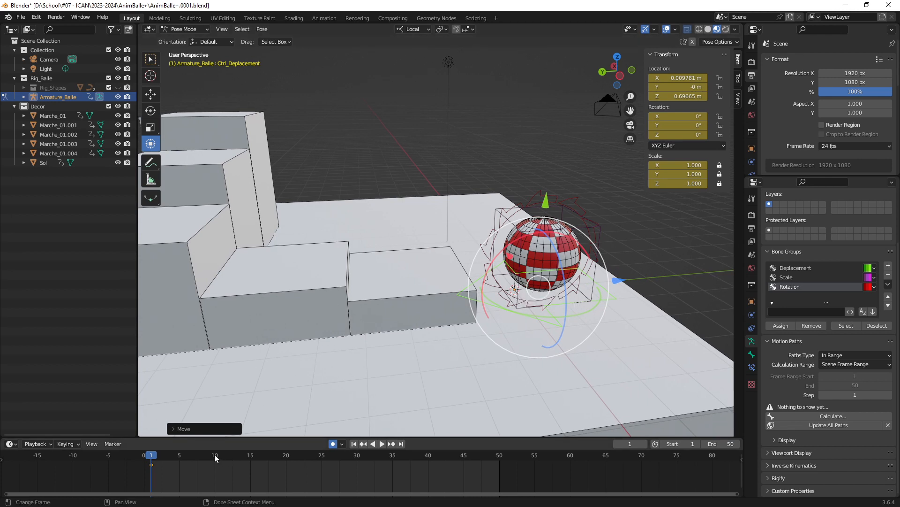
{"action": "left_click_drag", "start_coordinate": [157, 457], "coordinate": [257, 460]}
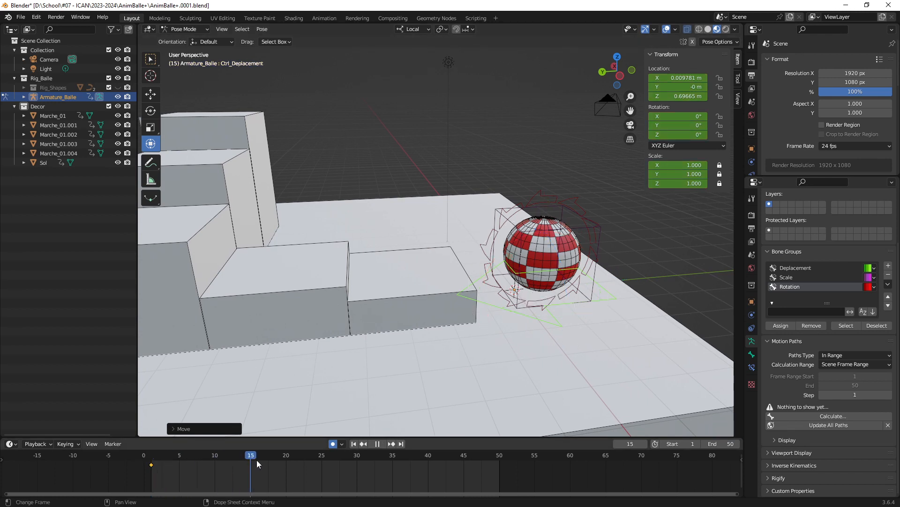
{"action": "left_click_drag", "start_coordinate": [313, 460], "coordinate": [320, 459]}
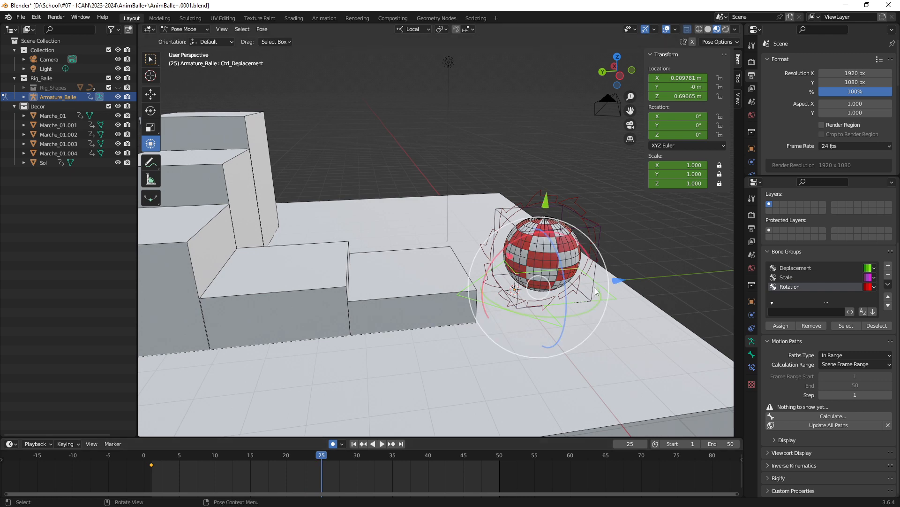
{"action": "middle_click_drag", "start_coordinate": [576, 289], "coordinate": [566, 290]}
{"action": "left_click_drag", "start_coordinate": [623, 293], "coordinate": [488, 294]}
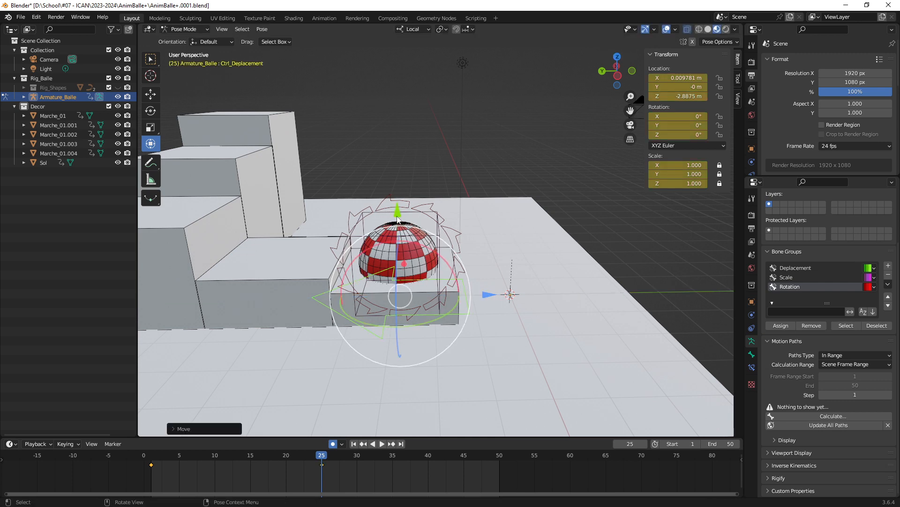
{"action": "left_click_drag", "start_coordinate": [397, 219], "coordinate": [364, 206]}
{"action": "key", "text": "ctrl+KP_3"}
{"action": "scroll", "coordinate": [409, 253], "scroll_direction": "up", "scroll_amount": 6}
{"action": "middle_click_drag", "start_coordinate": [424, 185], "coordinate": [490, 273]}
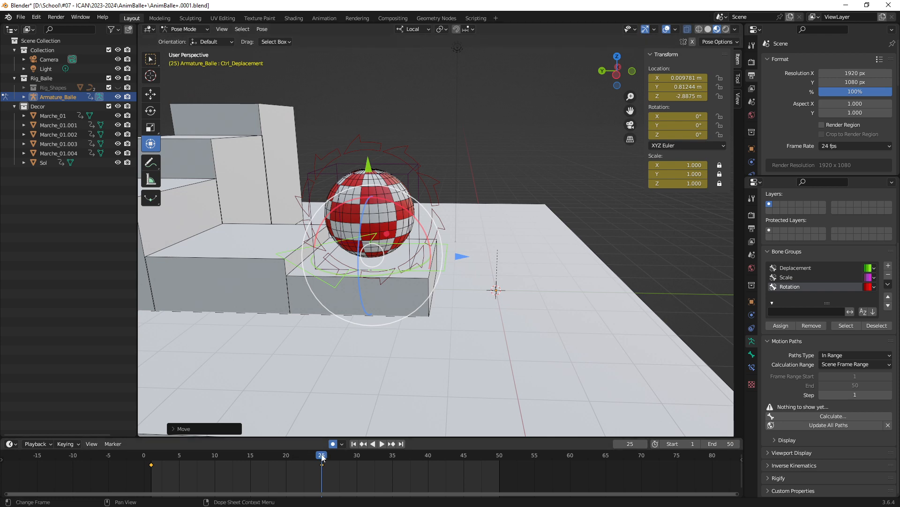
{"action": "mouse_move", "coordinate": [323, 458]}
{"action": "left_mouse_down"}
{"action": "mouse_move", "coordinate": [150, 463]}
{"action": "mouse_move", "coordinate": [322, 471]}
{"action": "left_mouse_up"}
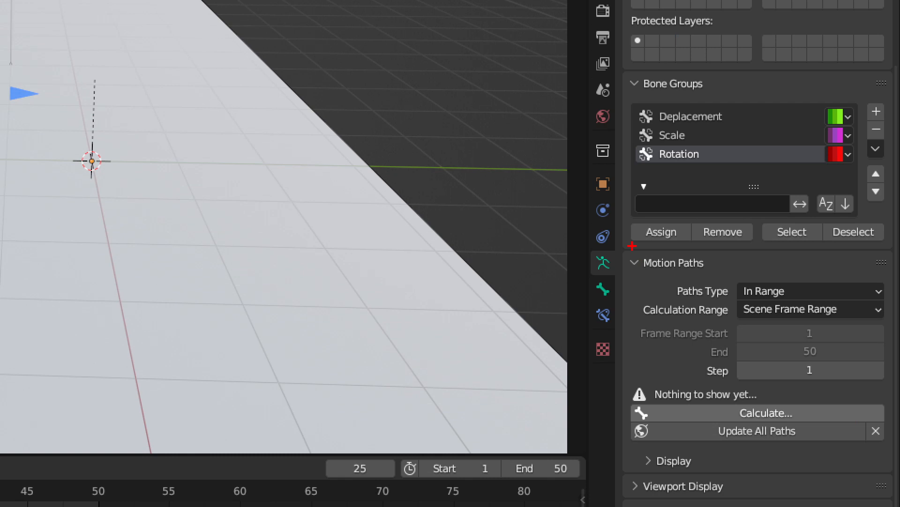
- Calculate the Ctrl_Deplacement bone's motion path with display type In Range, the scene frame range and Heads as bake location
{"action": "left_click_drag", "start_coordinate": [584, 242], "coordinate": [612, 286]}
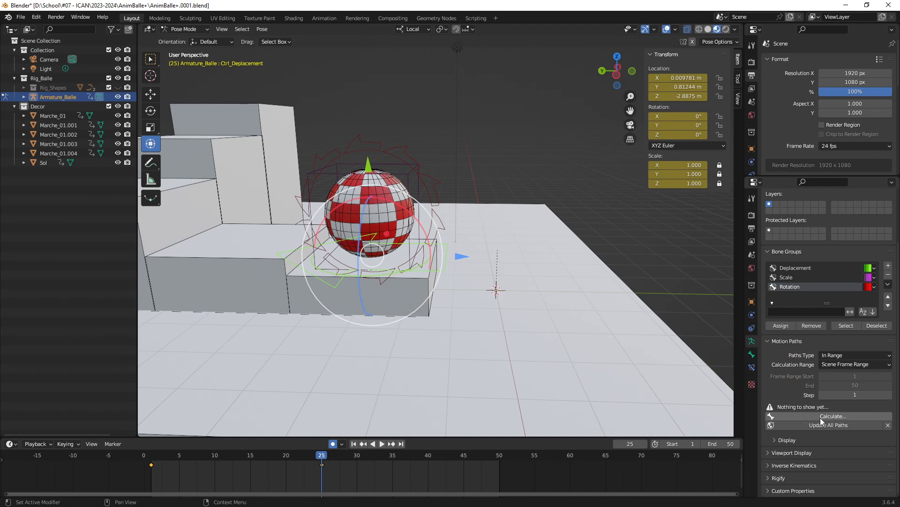
{"action": "left_click", "coordinate": [747, 417]}
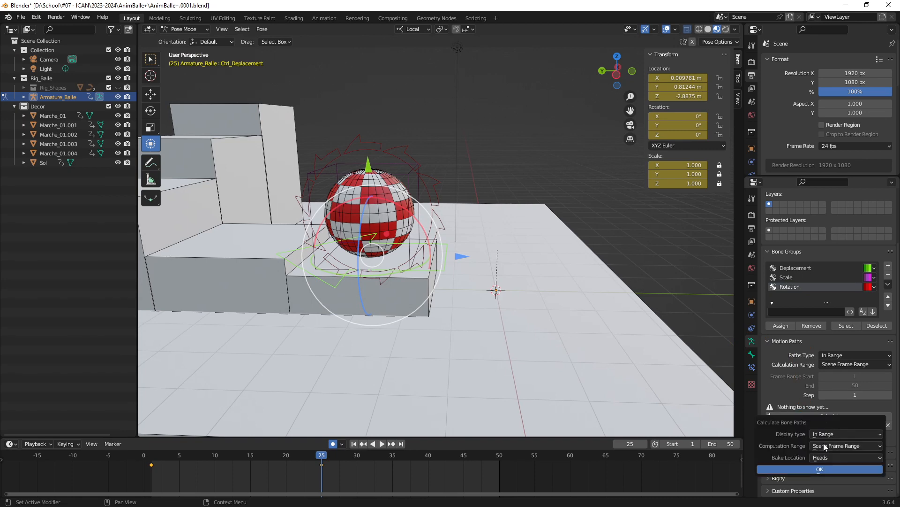
{"action": "left_click", "coordinate": [828, 470]}
{"action": "middle_click_drag", "start_coordinate": [445, 284], "coordinate": [411, 298]}
{"action": "scroll", "coordinate": [411, 282], "scroll_direction": "up", "scroll_amount": 3}
{"action": "middle_click_drag", "start_coordinate": [409, 258], "coordinate": [423, 233]}
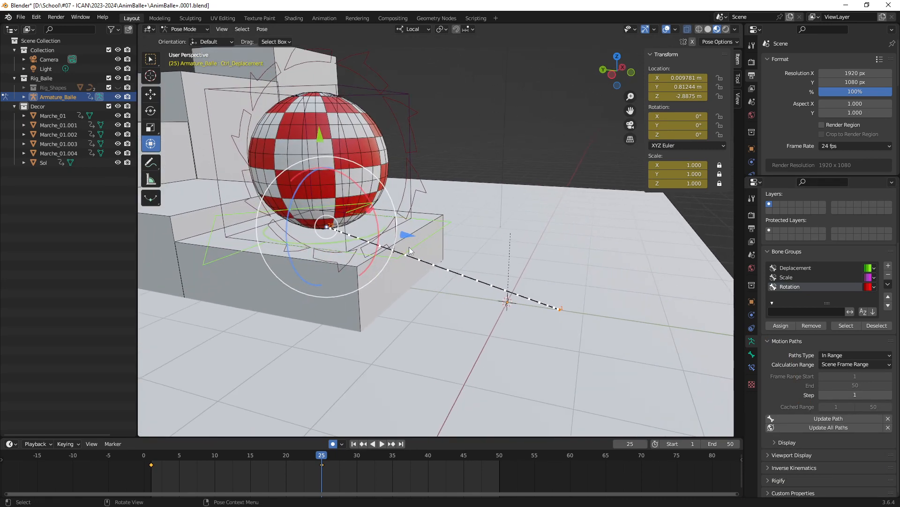
{"action": "mouse_move", "coordinate": [316, 455]}
{"action": "left_mouse_down"}
{"action": "mouse_move", "coordinate": [155, 459]}
{"action": "mouse_move", "coordinate": [321, 472]}
{"action": "left_mouse_up"}
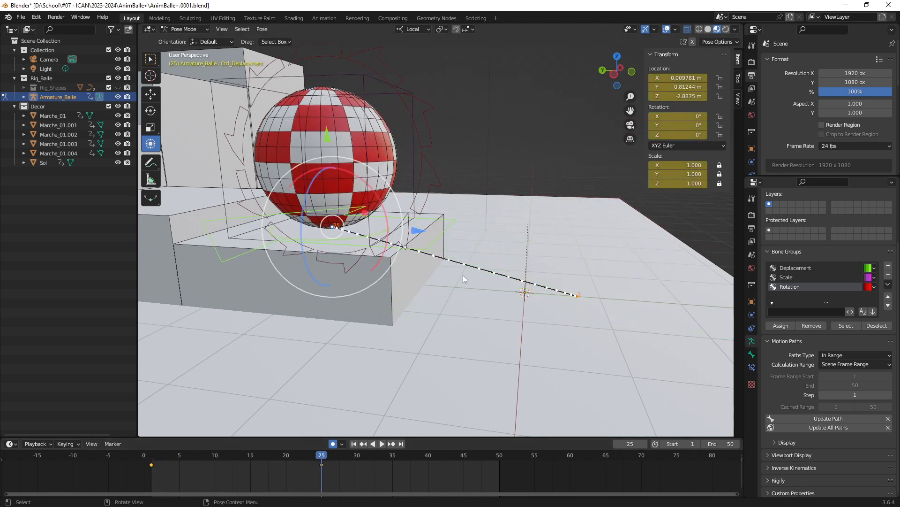
{"action": "middle_click_drag", "start_coordinate": [462, 275], "coordinate": [460, 314]}
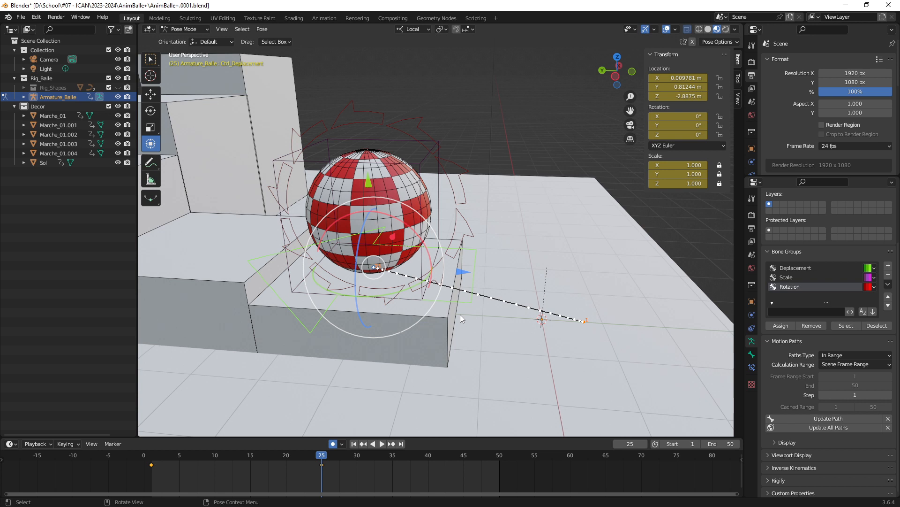
- At frame 13, raise the Ctrl_Deplacement bone to about 2.17 m in local Y to key the peak of the first jump
{"action": "left_click_drag", "start_coordinate": [159, 455], "coordinate": [234, 476]}
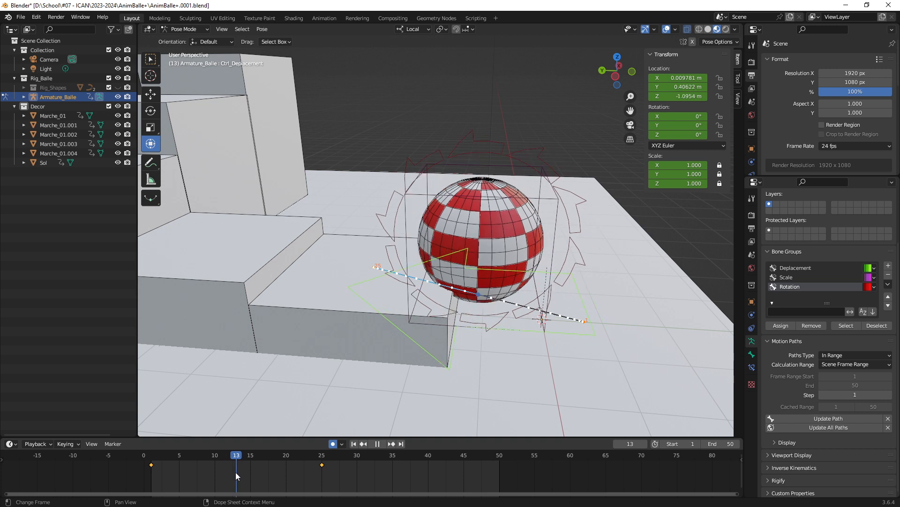
{"action": "left_click_drag", "start_coordinate": [236, 472], "coordinate": [236, 472]}
{"action": "middle_click_drag", "start_coordinate": [248, 469], "coordinate": [357, 470], "text": "ctrl"}
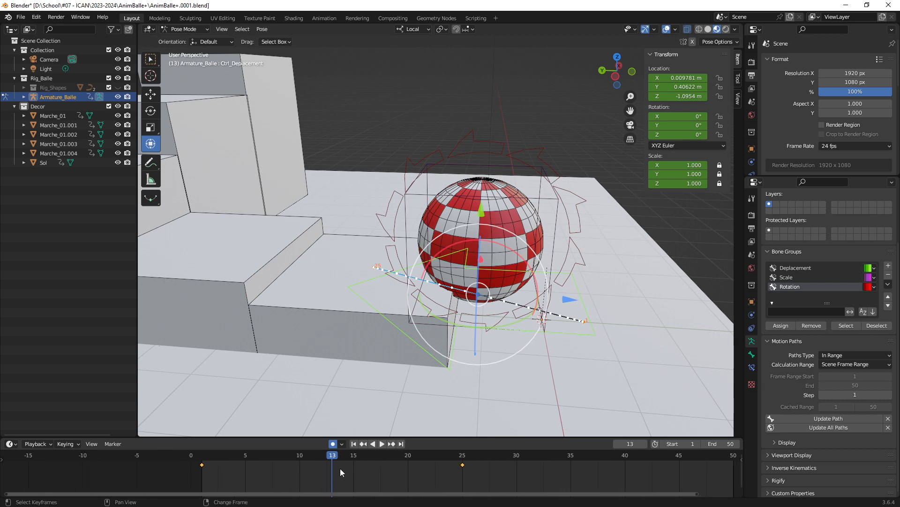
{"action": "middle_click_drag", "start_coordinate": [490, 256], "coordinate": [443, 271]}
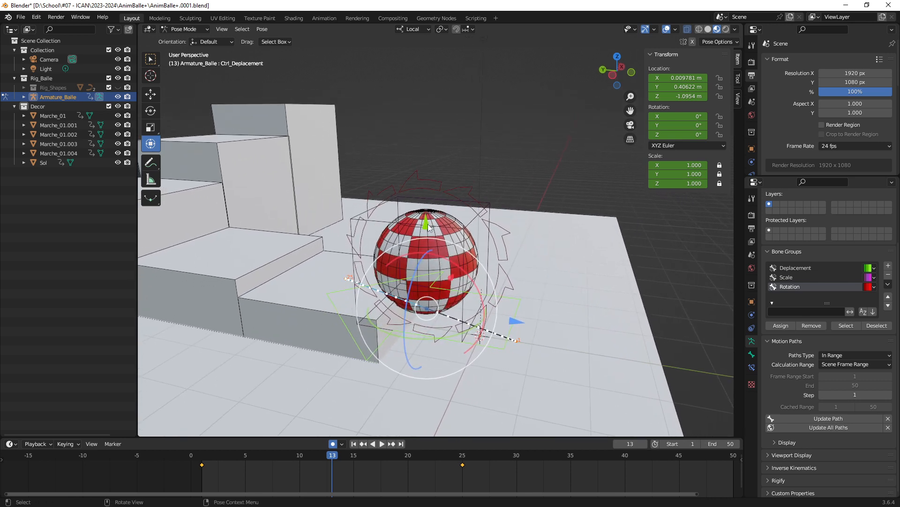
{"action": "left_click_drag", "start_coordinate": [427, 229], "coordinate": [446, 193]}
{"action": "middle_click_drag", "start_coordinate": [446, 193], "coordinate": [455, 270]}
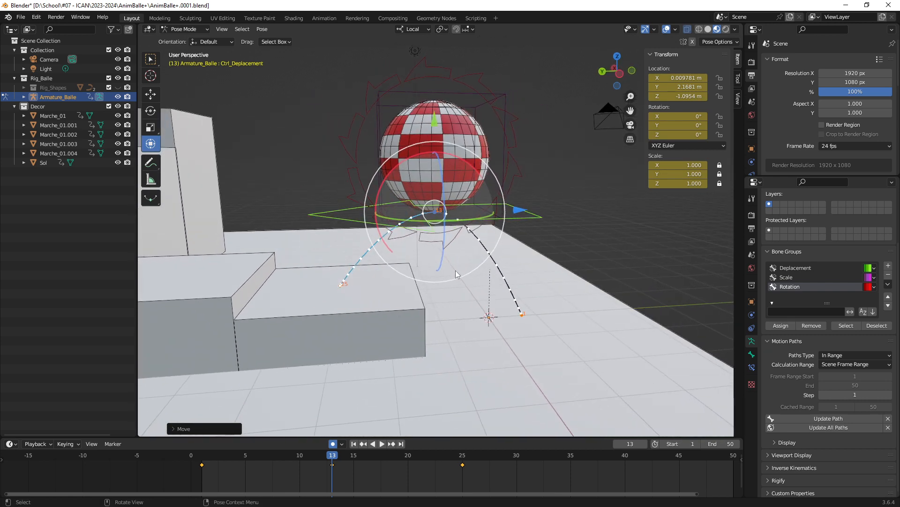
- Return to frame 1 and examine the motion path's arc through the keys at frames 1, 13 and 25
{"action": "left_click", "coordinate": [205, 455]}
{"action": "key", "text": "space"}
{"action": "mouse_move", "coordinate": [204, 456]}
{"action": "left_mouse_down"}
{"action": "mouse_move", "coordinate": [413, 471]}
{"action": "mouse_move", "coordinate": [201, 469]}
{"action": "mouse_move", "coordinate": [462, 492]}
{"action": "mouse_move", "coordinate": [202, 484]}
{"action": "mouse_move", "coordinate": [462, 486]}
{"action": "mouse_move", "coordinate": [212, 466]}
{"action": "left_mouse_up"}
{"action": "key", "text": "Escape"}
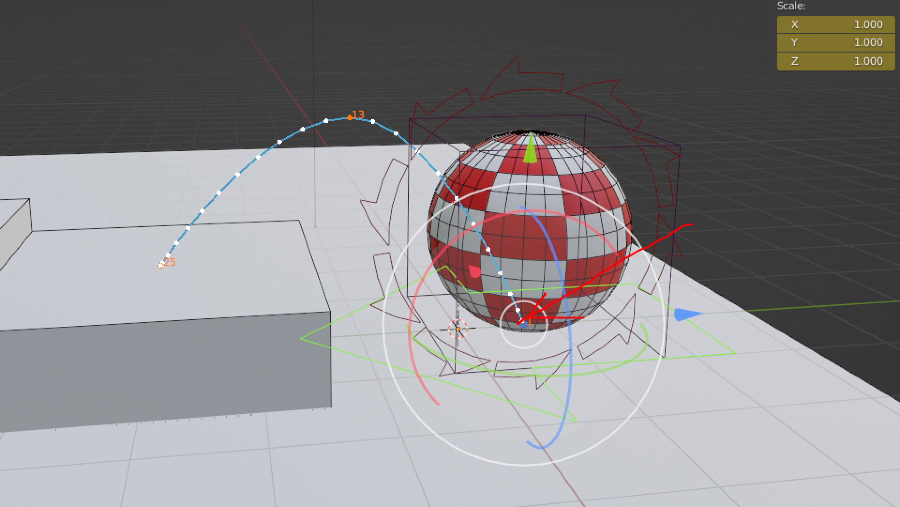
{"action": "mouse_move", "coordinate": [89, 74]}
{"action": "left_mouse_down"}
{"action": "mouse_move", "coordinate": [135, 232]}
{"action": "mouse_move", "coordinate": [153, 198]}
{"action": "left_mouse_up"}
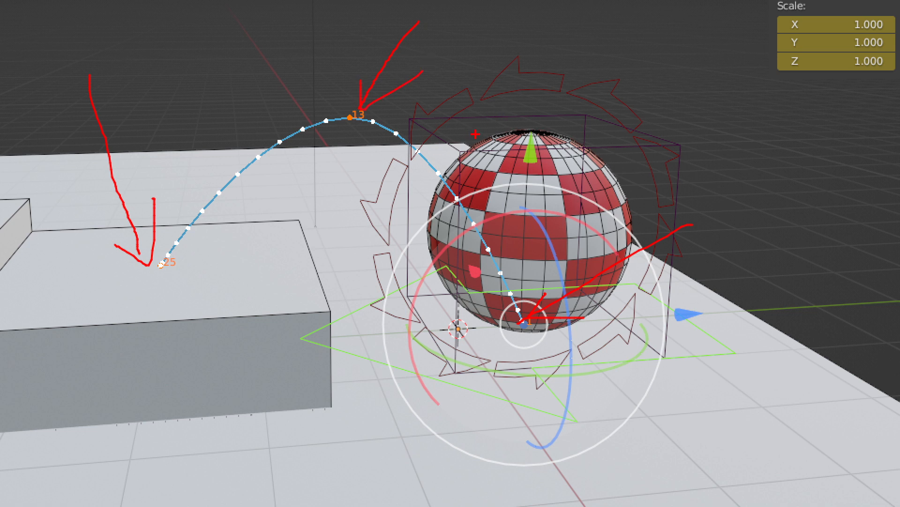
{"action": "key", "text": "Escape"}
{"action": "scroll", "coordinate": [386, 311], "scroll_direction": "down", "scroll_amount": 3}
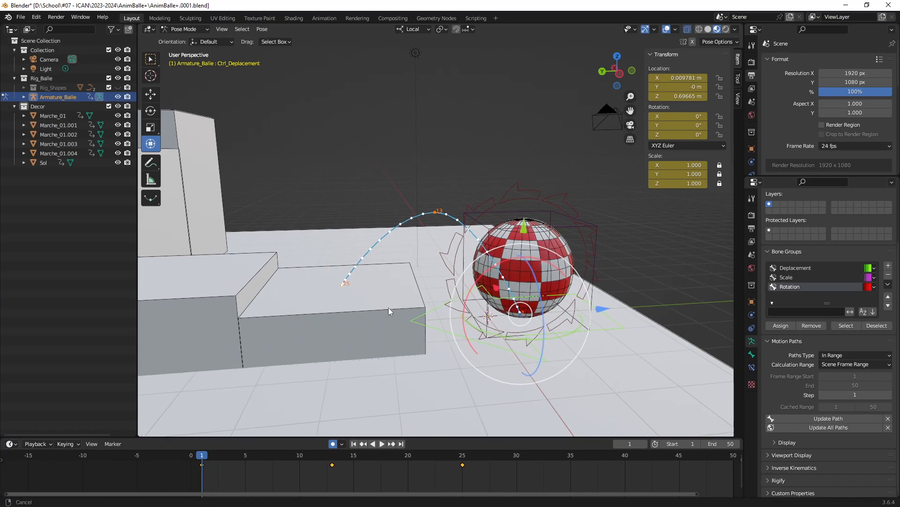
{"action": "middle_click_drag", "start_coordinate": [429, 300], "coordinate": [414, 304]}
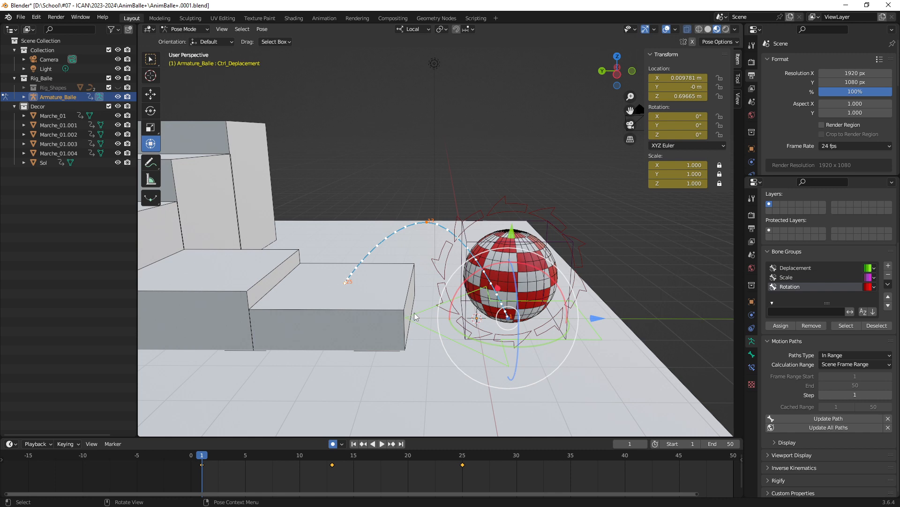
{"action": "middle_click_drag", "start_coordinate": [415, 313], "coordinate": [409, 358]}
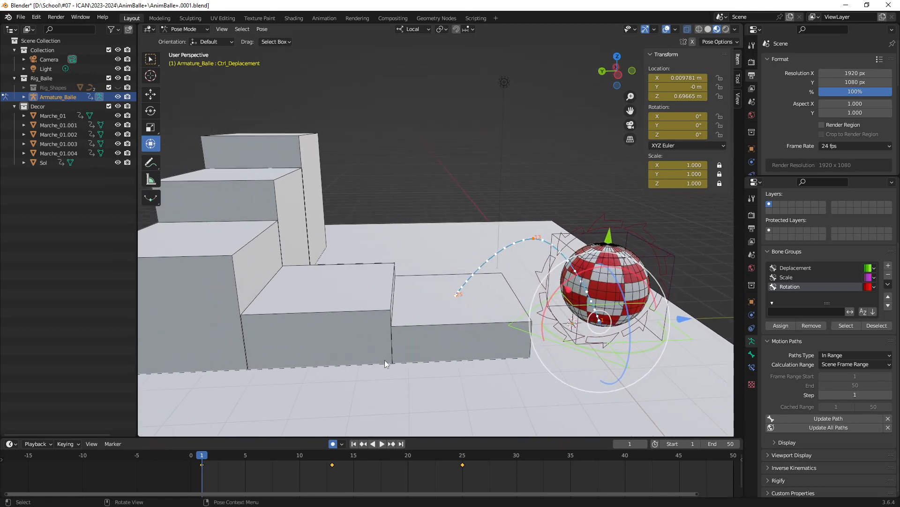
- At frame 50, move the Ctrl_Deplacement bone along local Z to about -5.55 m, over to the second step
{"action": "mouse_move", "coordinate": [455, 339]}
{"action": "middle_mouse_down", "text": "shift"}
{"action": "mouse_move", "coordinate": [444, 311]}
{"action": "mouse_move", "coordinate": [447, 328]}
{"action": "mouse_move", "coordinate": [469, 332]}
{"action": "middle_mouse_up", "text": "shift"}
{"action": "middle_click_drag", "start_coordinate": [419, 472], "coordinate": [318, 470], "text": "ctrl"}
{"action": "middle_click_drag", "start_coordinate": [332, 471], "coordinate": [309, 474], "text": "ctrl"}
{"action": "left_click_drag", "start_coordinate": [111, 453], "coordinate": [290, 474]}
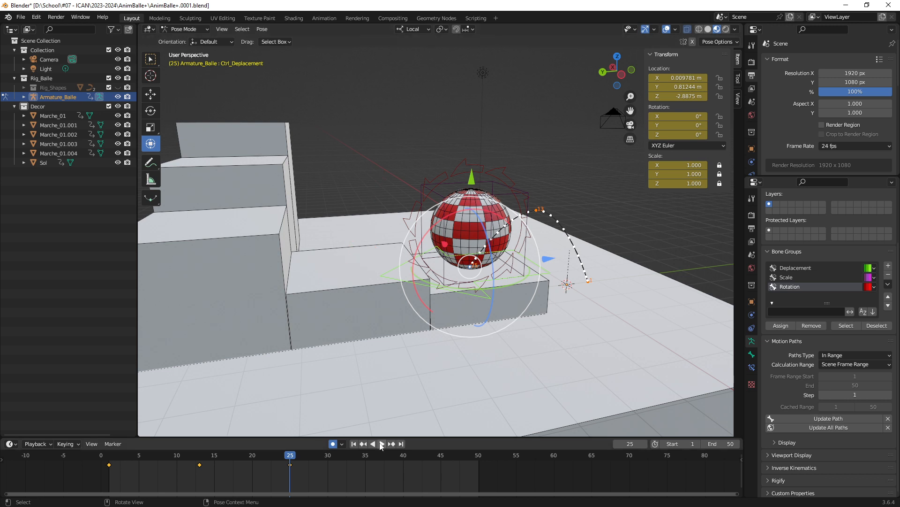
{"action": "left_click_drag", "start_coordinate": [343, 463], "coordinate": [348, 460]}
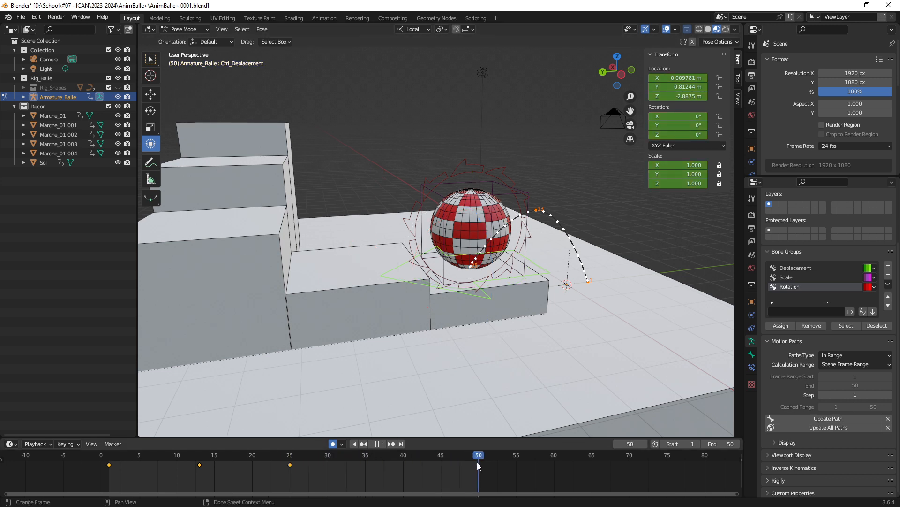
{"action": "left_click_drag", "start_coordinate": [477, 462], "coordinate": [478, 463]}
{"action": "middle_click_drag", "start_coordinate": [419, 274], "coordinate": [559, 269]}
{"action": "key", "text": "g"}
{"action": "key", "text": "z"}
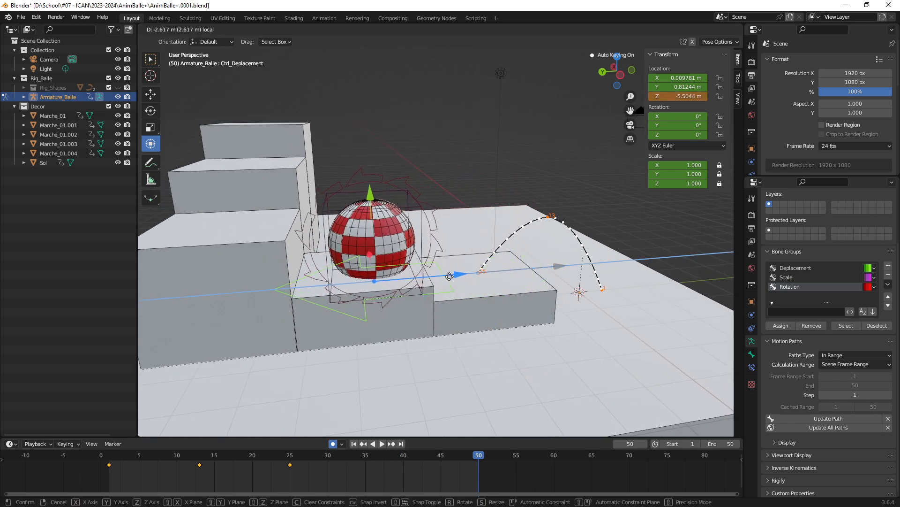
{"action": "left_click", "coordinate": [444, 274]}
- In the left orthographic view, raise the Ctrl_Deplacement bone to about 1.16 m in local Y so the ball rests on the second step
{"action": "middle_click_drag", "start_coordinate": [445, 274], "coordinate": [356, 233], "text": "alt"}
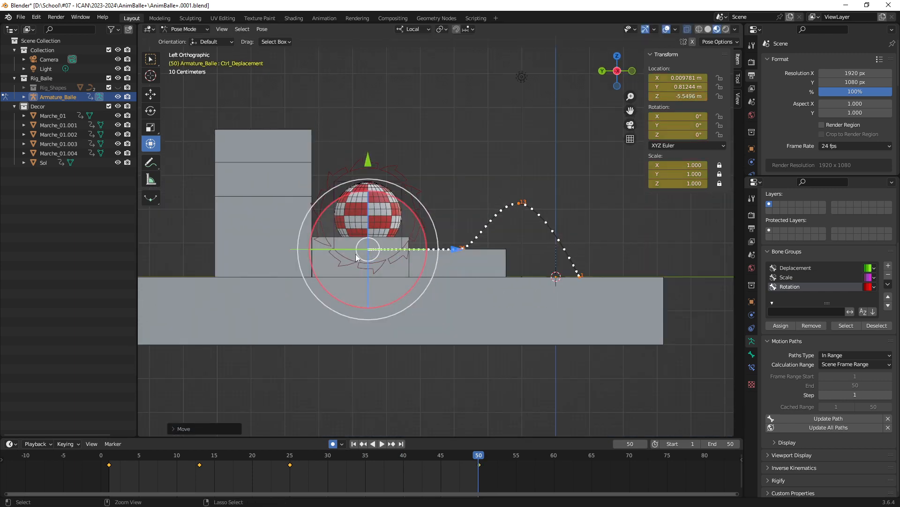
{"action": "scroll", "coordinate": [307, 201], "scroll_direction": "up", "scroll_amount": 3}
{"action": "key", "text": "g"}
{"action": "key", "text": "y"}
{"action": "key", "text": "y"}
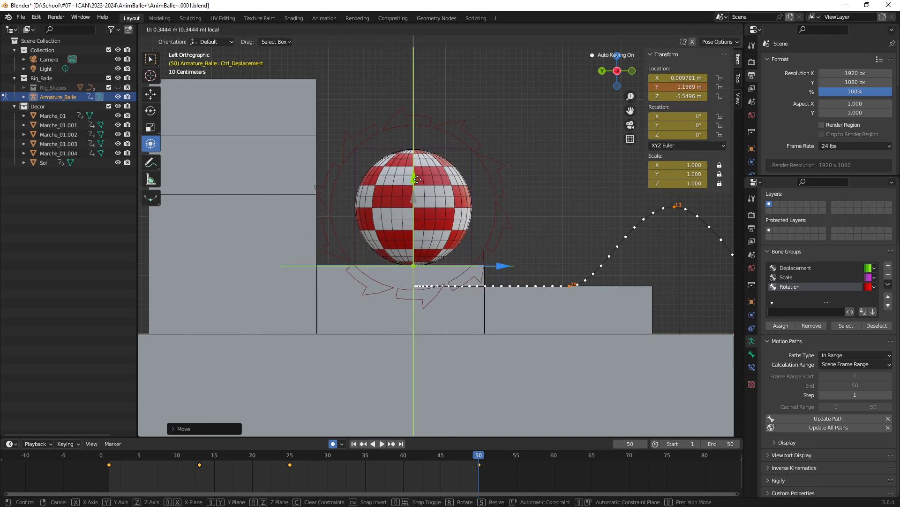
{"action": "left_click", "coordinate": [413, 233]}
{"action": "scroll", "coordinate": [413, 232], "scroll_direction": "up", "scroll_amount": 4}
{"action": "scroll", "coordinate": [408, 295], "scroll_direction": "down", "scroll_amount": 3}
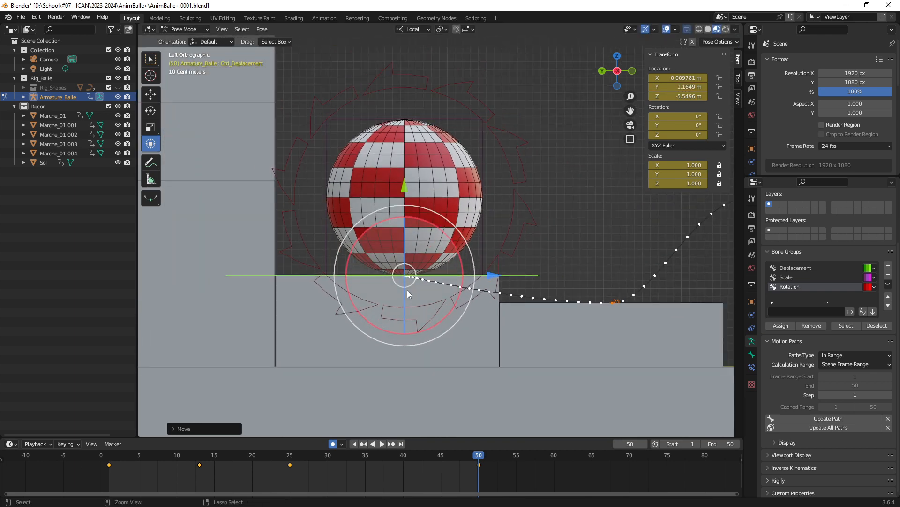
{"action": "middle_click_drag", "start_coordinate": [408, 294], "coordinate": [469, 279]}
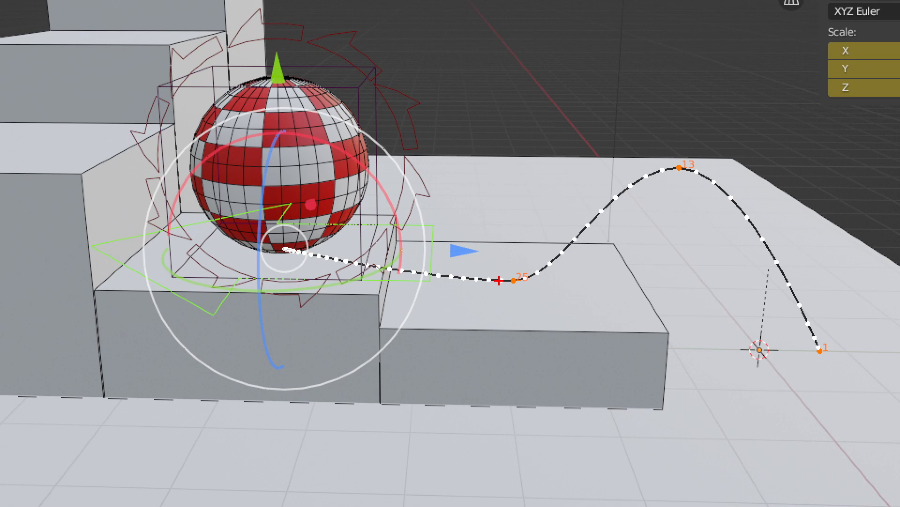
- At frame 38, raise the Ctrl_Deplacement bone to about 2.76 m in local Y to key the peak of the second jump
{"action": "mouse_move", "coordinate": [498, 280]}
{"action": "left_mouse_down"}
{"action": "mouse_move", "coordinate": [304, 254]}
{"action": "mouse_move", "coordinate": [318, 268]}
{"action": "left_mouse_up"}
{"action": "key", "text": "Escape"}
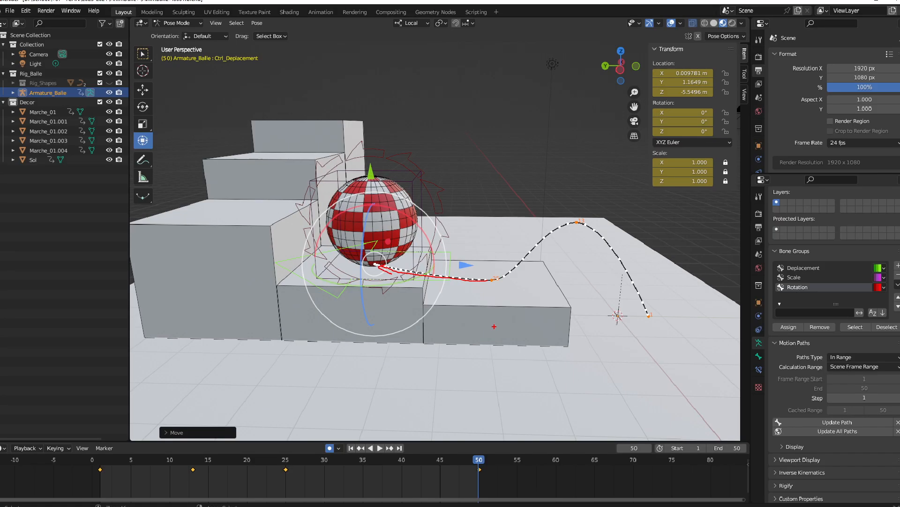
{"action": "left_click_drag", "start_coordinate": [385, 456], "coordinate": [388, 462]}
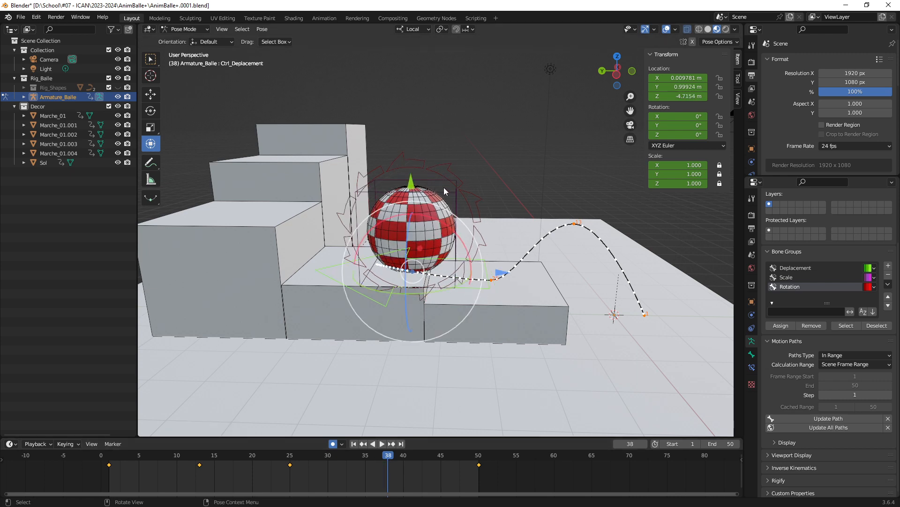
{"action": "scroll", "coordinate": [427, 192], "scroll_direction": "up", "scroll_amount": 3}
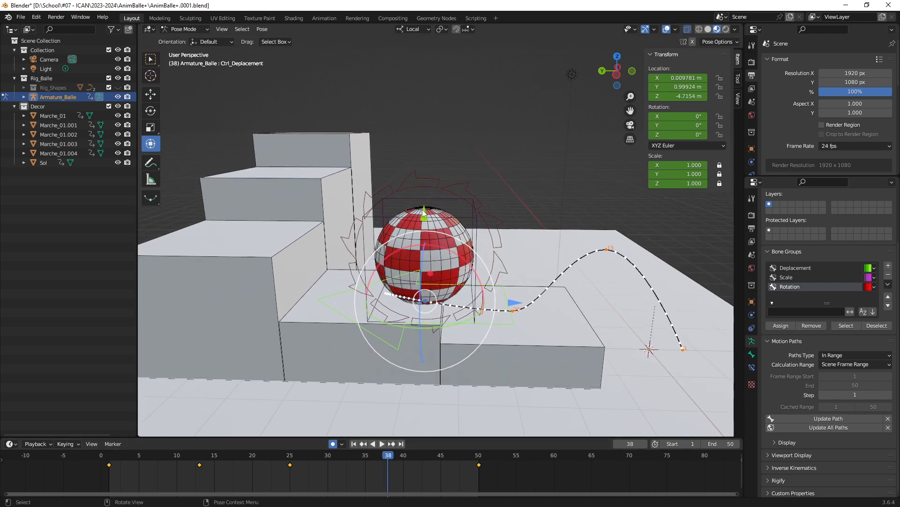
{"action": "left_click_drag", "start_coordinate": [424, 219], "coordinate": [427, 132]}
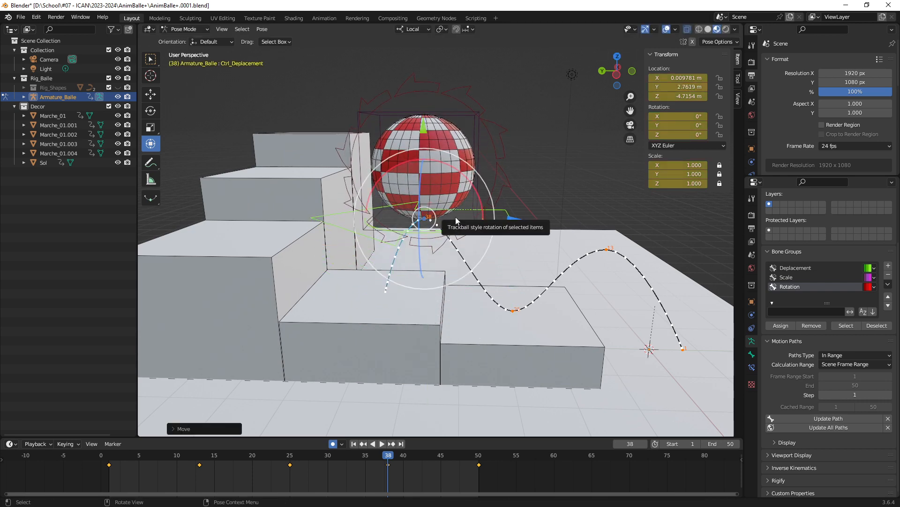
{"action": "mouse_move", "coordinate": [471, 253]}
{"action": "middle_mouse_down", "text": "shift"}
{"action": "mouse_move", "coordinate": [452, 241]}
{"action": "mouse_move", "coordinate": [483, 257]}
{"action": "mouse_move", "coordinate": [455, 259]}
{"action": "middle_mouse_up", "text": "shift"}
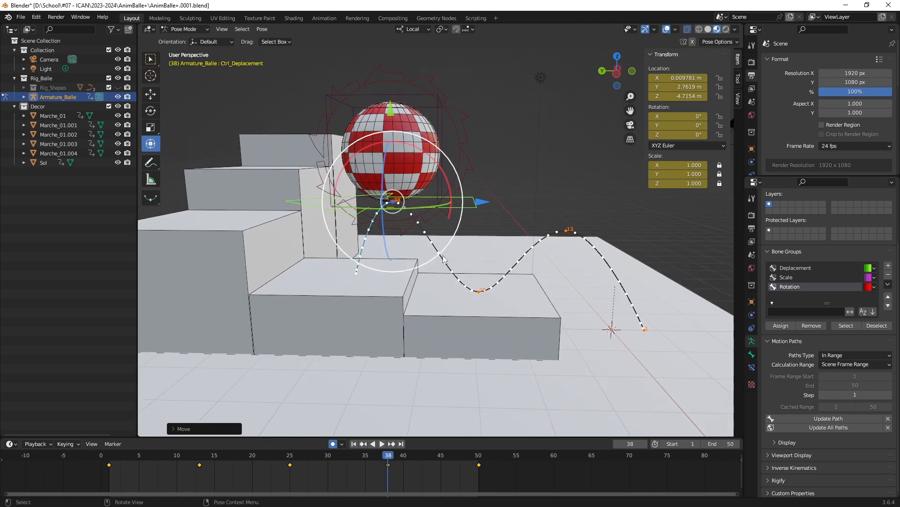
- Examine the motion path across both jumps and scrub the animation from frame 1 to frame 14
{"action": "left_click_drag", "start_coordinate": [639, 325], "coordinate": [595, 257]}
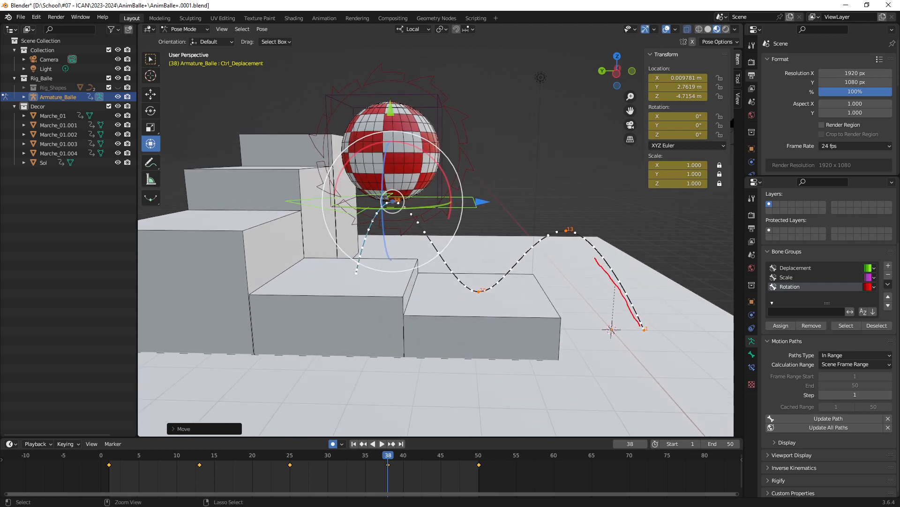
{"action": "left_click_drag", "start_coordinate": [532, 237], "coordinate": [491, 282]}
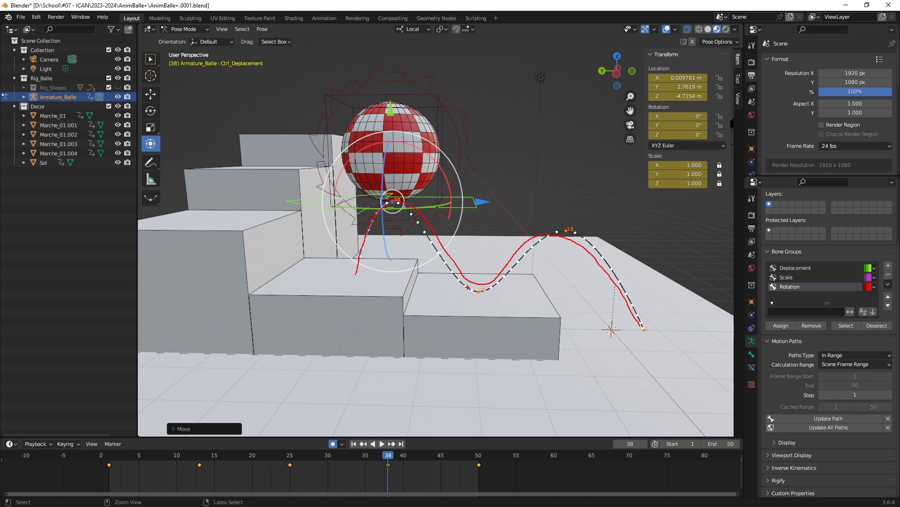
{"action": "key", "text": "Escape"}
{"action": "mouse_move", "coordinate": [111, 455]}
{"action": "left_mouse_down"}
{"action": "mouse_move", "coordinate": [371, 486]}
{"action": "mouse_move", "coordinate": [476, 483]}
{"action": "mouse_move", "coordinate": [206, 465]}
{"action": "left_mouse_up"}
{"action": "mouse_move", "coordinate": [528, 273]}
{"action": "middle_mouse_down"}
{"action": "mouse_move", "coordinate": [512, 269]}
{"action": "mouse_move", "coordinate": [524, 269]}
{"action": "middle_mouse_up"}
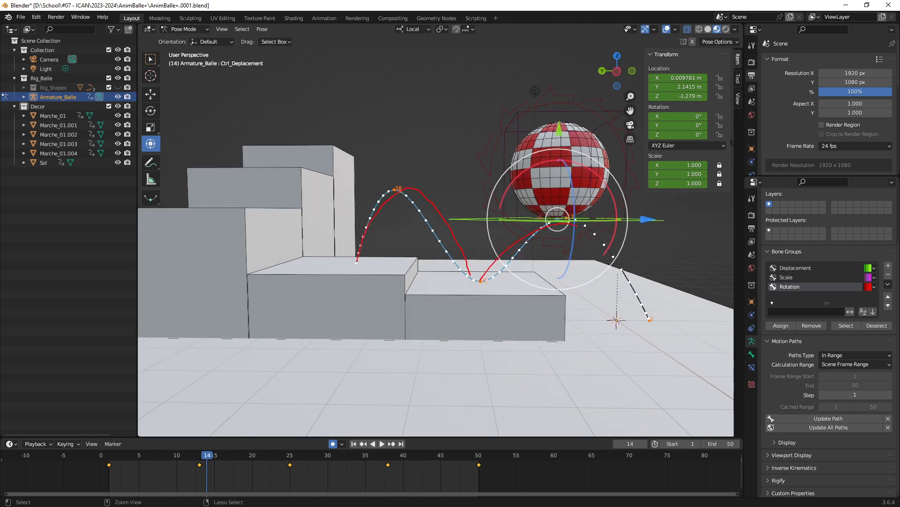
- Play the animation in the left orthographic view and scrub to frame 13 to examine both jump arcs
{"action": "key", "text": "ctrl+KP_3"}
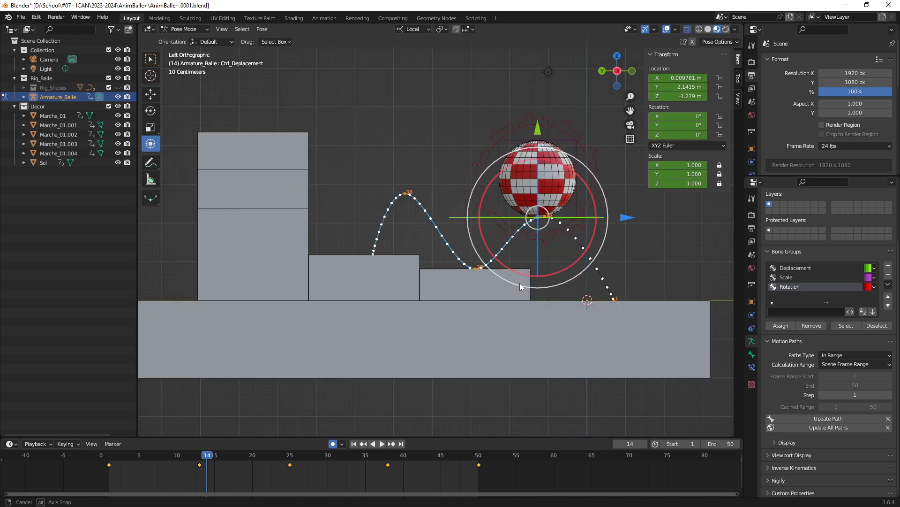
{"action": "scroll", "coordinate": [505, 297], "scroll_direction": "up", "scroll_amount": 3}
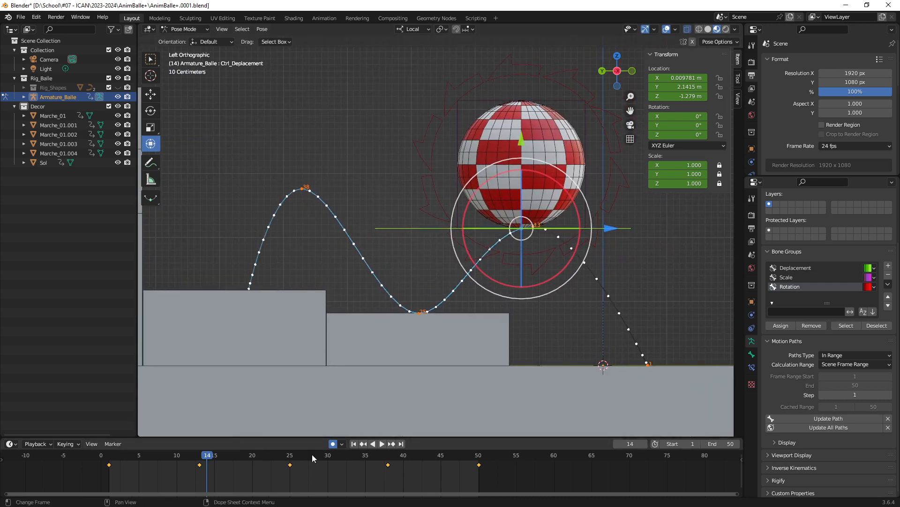
{"action": "key", "text": "space"}
{"action": "left_click_drag", "start_coordinate": [365, 464], "coordinate": [202, 472]}
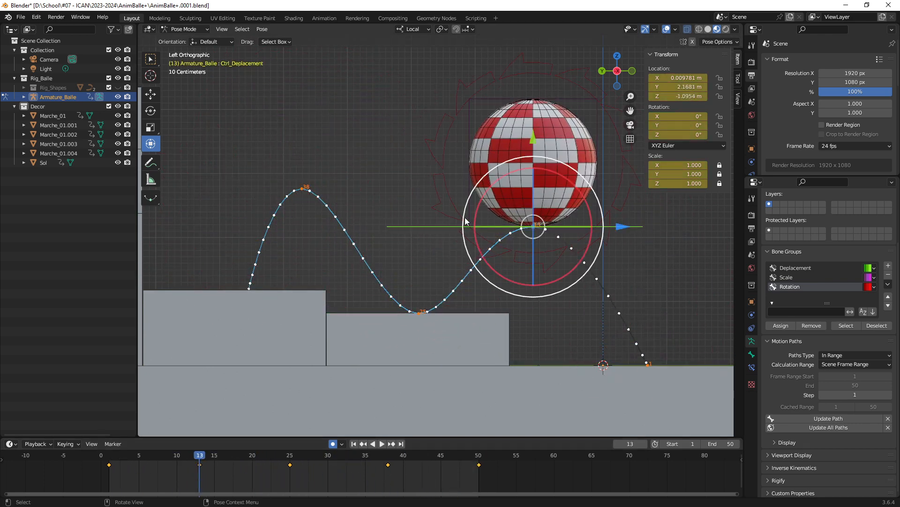
{"action": "middle_click_drag", "start_coordinate": [465, 218], "coordinate": [436, 295]}
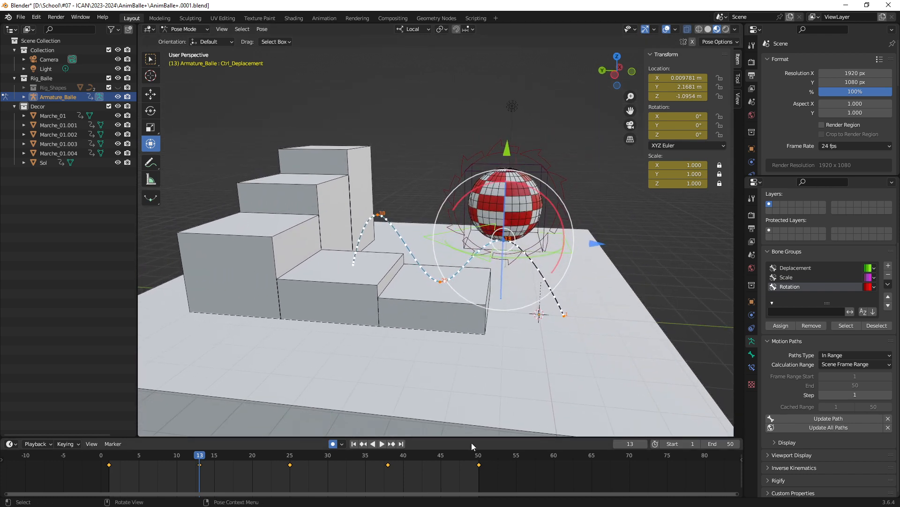
- Enlarge the timeline area and switch it to the Dope Sheet editor
{"action": "left_click_drag", "start_coordinate": [468, 438], "coordinate": [468, 342]}
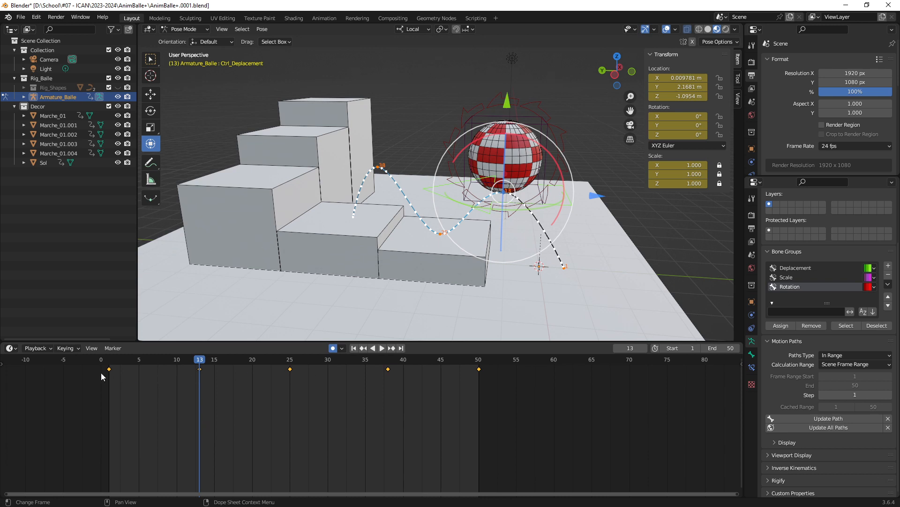
{"action": "mouse_move", "coordinate": [5, 342]}
{"action": "left_mouse_down", "text": "ctrl"}
{"action": "mouse_move", "coordinate": [583, 489]}
{"action": "mouse_move", "coordinate": [741, 497]}
{"action": "left_mouse_up", "text": "ctrl"}
{"action": "mouse_move", "coordinate": [379, 273]}
{"action": "left_mouse_down"}
{"action": "mouse_move", "coordinate": [336, 317]}
{"action": "mouse_move", "coordinate": [364, 314]}
{"action": "left_mouse_up"}
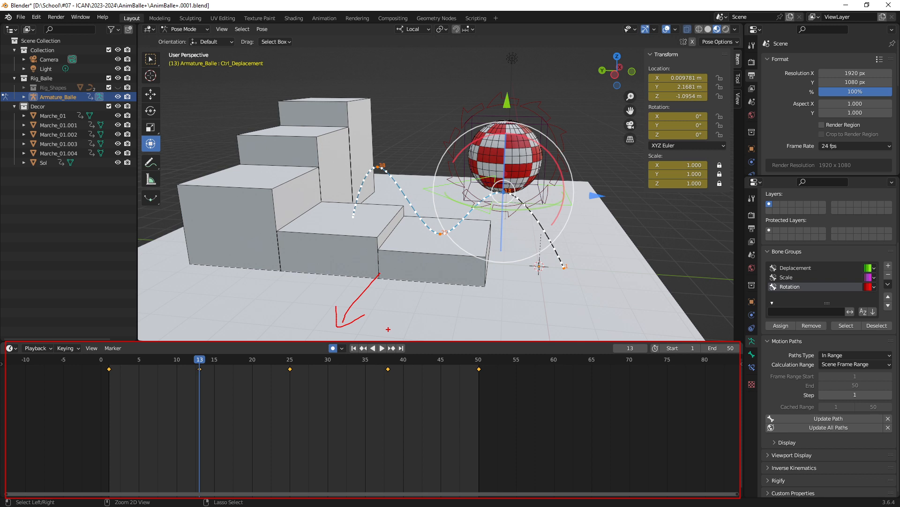
{"action": "key", "text": "Escape"}
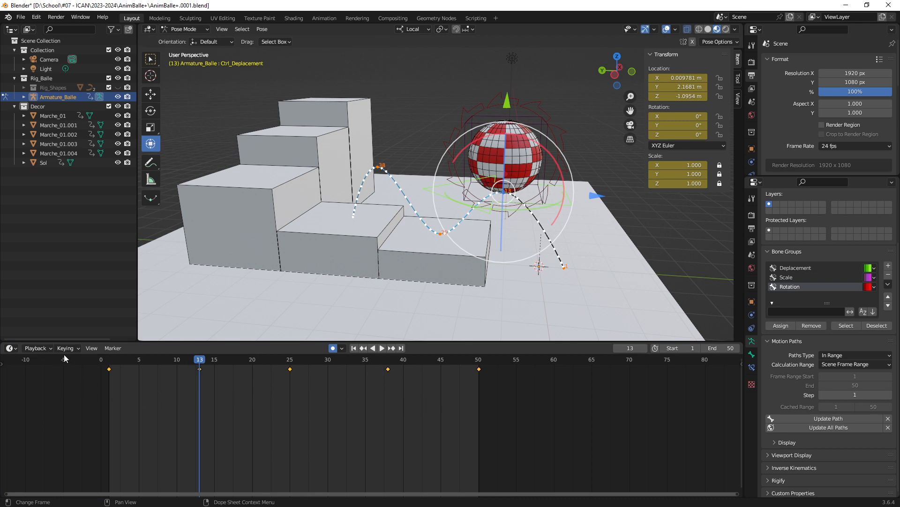
{"action": "left_click", "coordinate": [12, 349]}
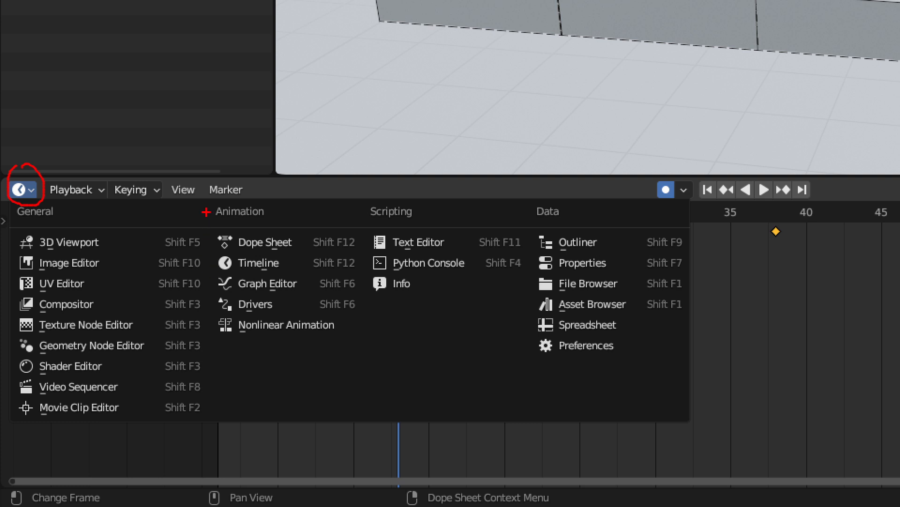
{"action": "mouse_move", "coordinate": [202, 203]}
{"action": "left_mouse_down"}
{"action": "mouse_move", "coordinate": [300, 333]}
{"action": "mouse_move", "coordinate": [363, 359]}
{"action": "left_mouse_up"}
{"action": "mouse_move", "coordinate": [331, 416]}
{"action": "left_mouse_down"}
{"action": "mouse_move", "coordinate": [385, 416]}
{"action": "mouse_move", "coordinate": [287, 352]}
{"action": "mouse_move", "coordinate": [308, 371]}
{"action": "left_mouse_up"}
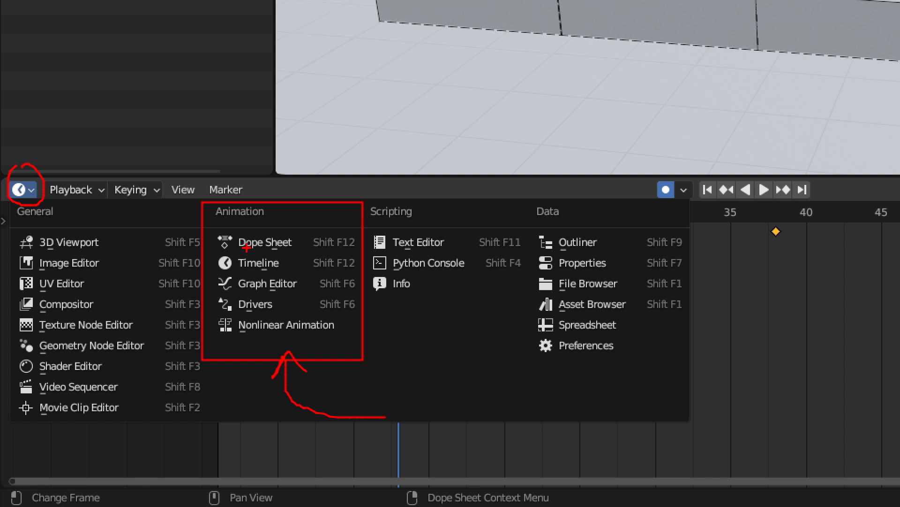
{"action": "left_click_drag", "start_coordinate": [242, 247], "coordinate": [294, 249]}
{"action": "left_click_drag", "start_coordinate": [238, 271], "coordinate": [291, 271]}
{"action": "left_click_drag", "start_coordinate": [243, 293], "coordinate": [287, 291]}
{"action": "left_click_drag", "start_coordinate": [251, 314], "coordinate": [280, 312]}
{"action": "left_click_drag", "start_coordinate": [237, 342], "coordinate": [343, 341]}
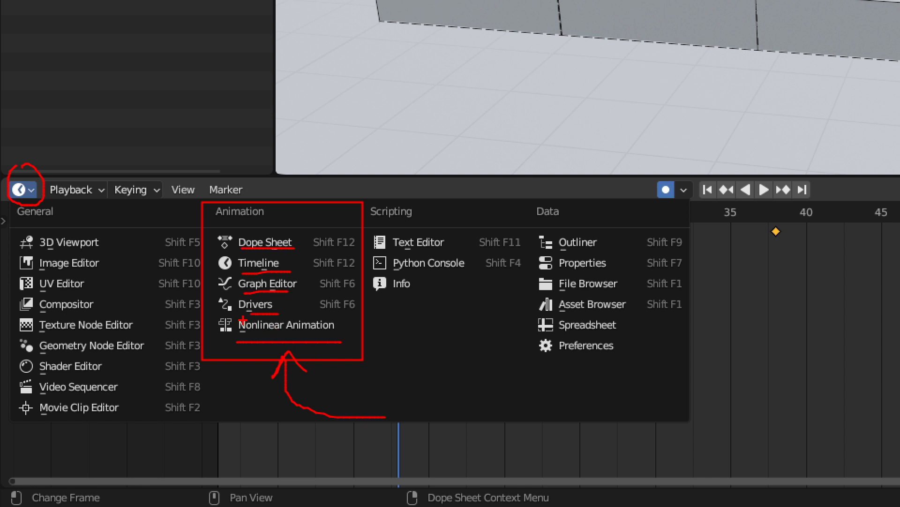
{"action": "mouse_move", "coordinate": [243, 320]}
{"action": "left_mouse_down"}
{"action": "mouse_move", "coordinate": [297, 331]}
{"action": "mouse_move", "coordinate": [341, 328]}
{"action": "left_mouse_up"}
{"action": "left_click_drag", "start_coordinate": [243, 298], "coordinate": [264, 298]}
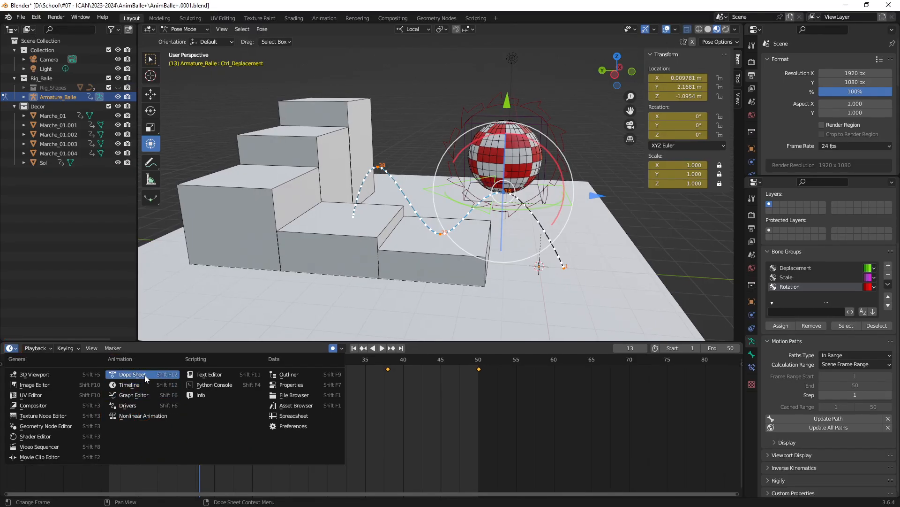
{"action": "left_click", "coordinate": [145, 376]}
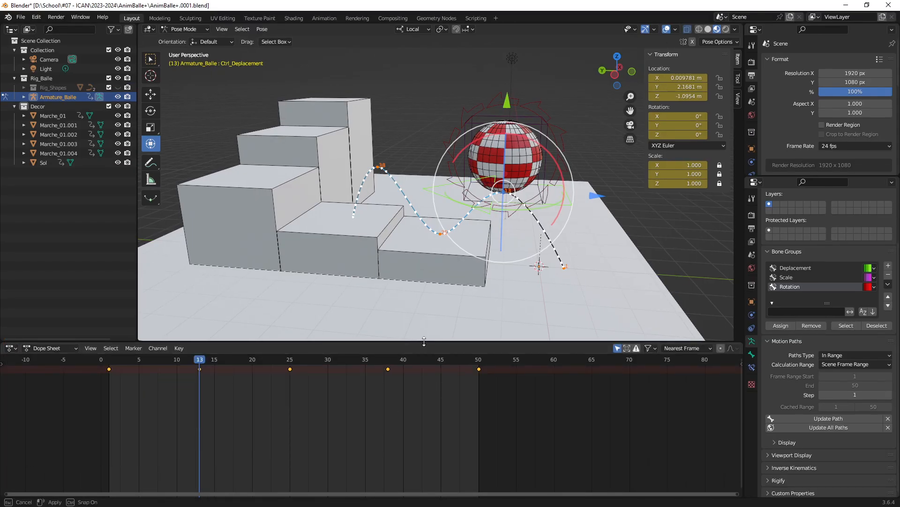
- Enlarge the Dope Sheet and expand the Summary and Ctrl_Deplacement entries down to the individual location, rotation and scale channels
{"action": "left_click_drag", "start_coordinate": [424, 342], "coordinate": [423, 317]}
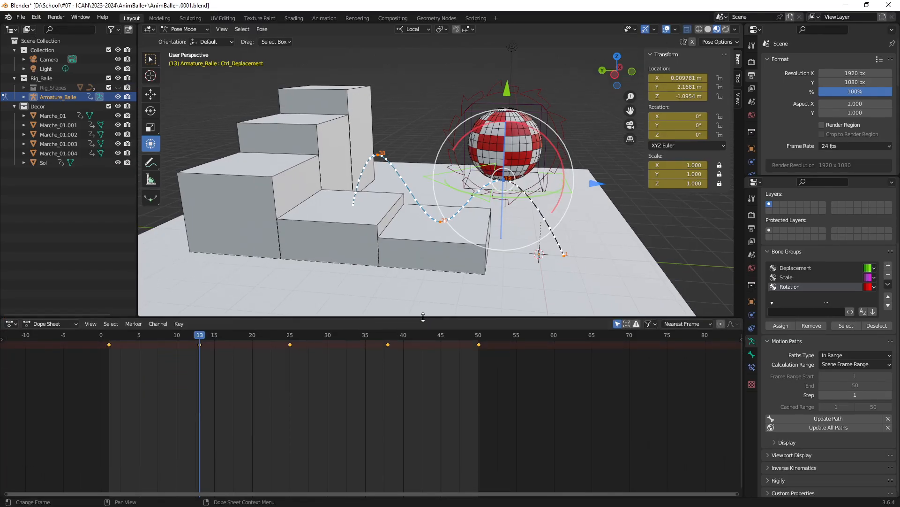
{"action": "left_click", "coordinate": [4, 340]}
{"action": "left_click", "coordinate": [5, 346]}
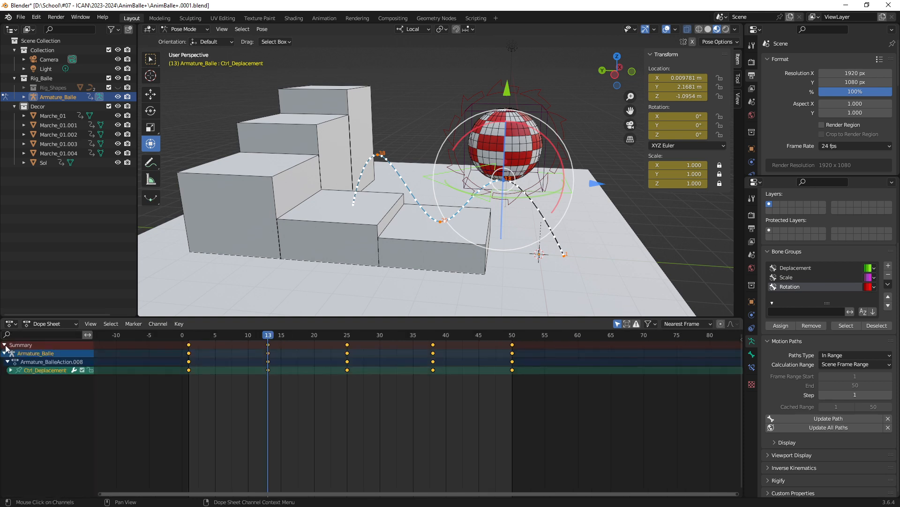
{"action": "left_click", "coordinate": [11, 370]}
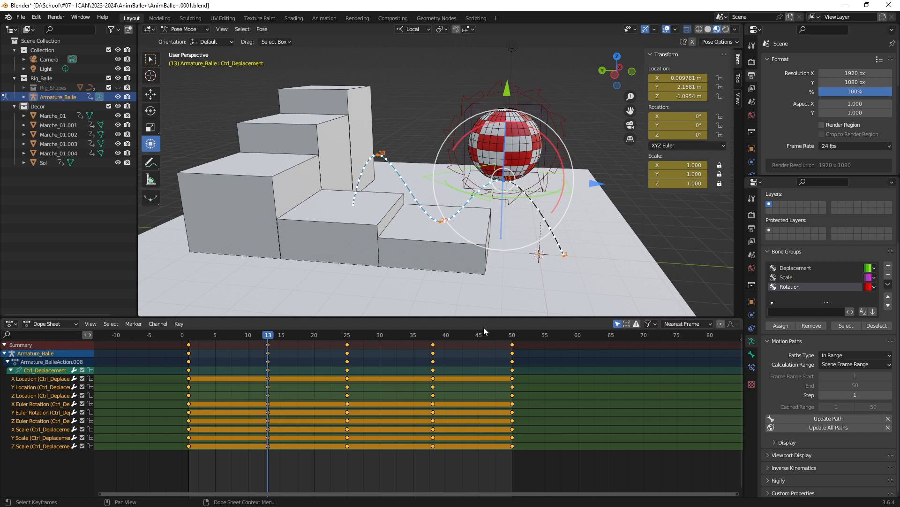
{"action": "mouse_move", "coordinate": [484, 319]}
{"action": "left_mouse_down"}
{"action": "mouse_move", "coordinate": [484, 301]}
{"action": "mouse_move", "coordinate": [484, 311]}
{"action": "left_mouse_up"}
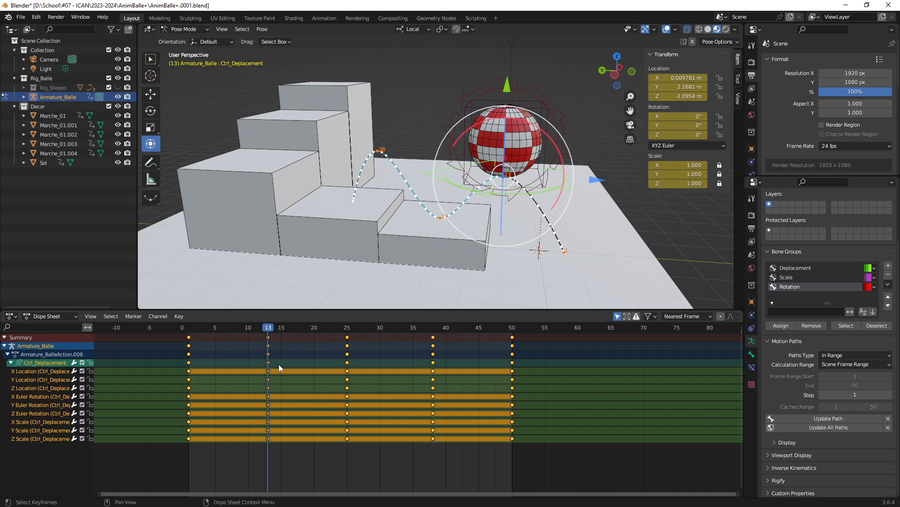
{"action": "middle_click_drag", "start_coordinate": [492, 227], "coordinate": [453, 236]}
{"action": "scroll", "coordinate": [486, 221], "scroll_direction": "up", "scroll_amount": 1}
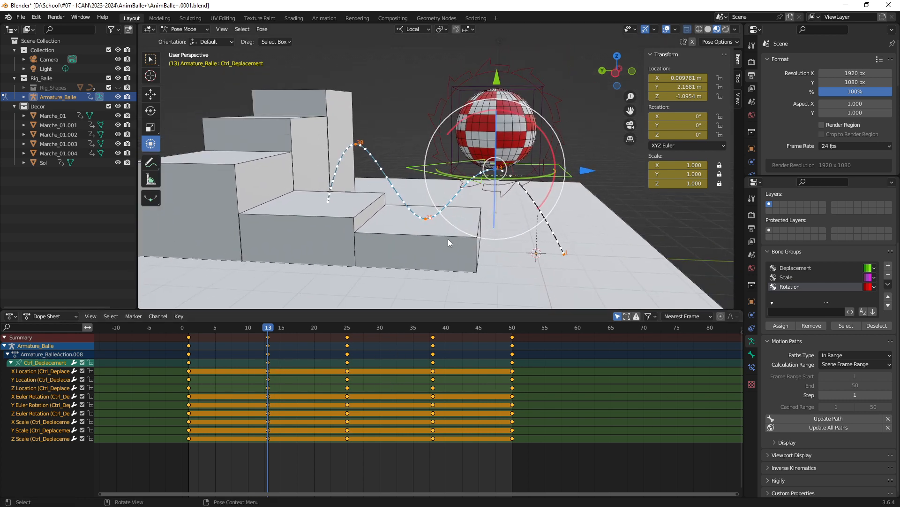
- Switch the Dope Sheet area to the Graph Editor and give it more height
{"action": "left_click", "coordinate": [11, 315]}
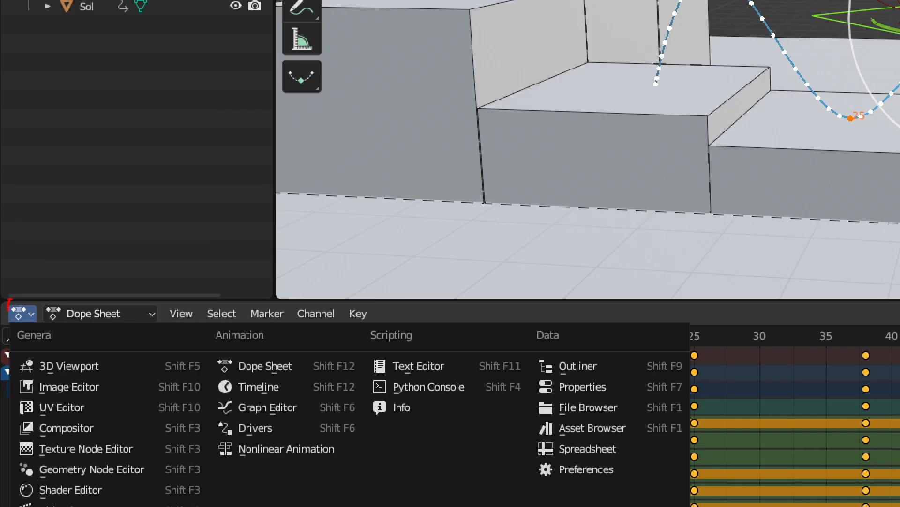
{"action": "mouse_move", "coordinate": [8, 310]}
{"action": "left_mouse_down"}
{"action": "mouse_move", "coordinate": [15, 288]}
{"action": "mouse_move", "coordinate": [261, 364]}
{"action": "mouse_move", "coordinate": [279, 399]}
{"action": "left_mouse_up"}
{"action": "mouse_move", "coordinate": [253, 381]}
{"action": "left_mouse_down"}
{"action": "mouse_move", "coordinate": [268, 391]}
{"action": "mouse_move", "coordinate": [287, 382]}
{"action": "left_mouse_up"}
{"action": "left_click_drag", "start_coordinate": [209, 390], "coordinate": [322, 423]}
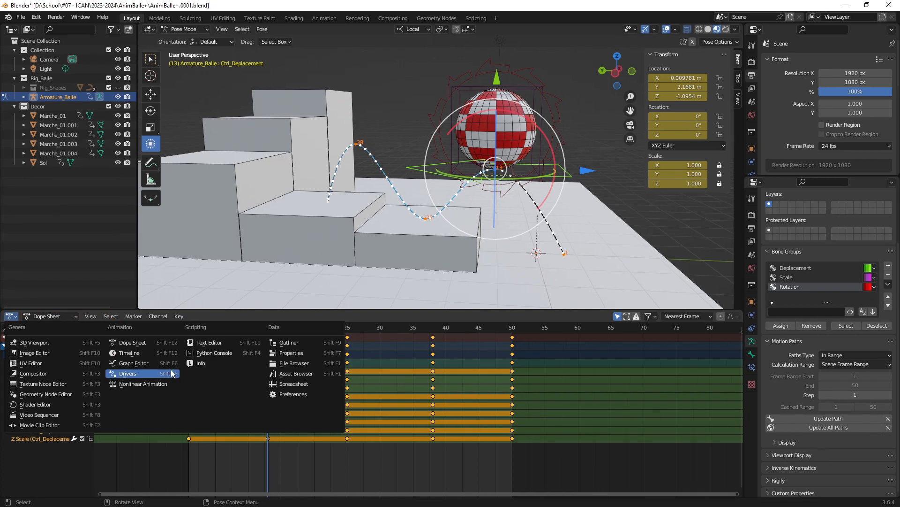
{"action": "left_click", "coordinate": [307, 405]}
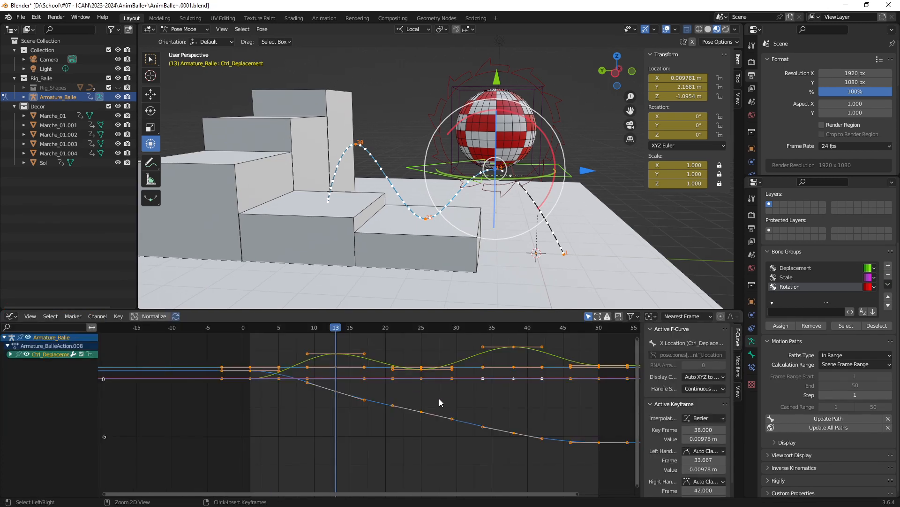
{"action": "middle_click_drag", "start_coordinate": [439, 398], "coordinate": [385, 419], "text": "ctrl"}
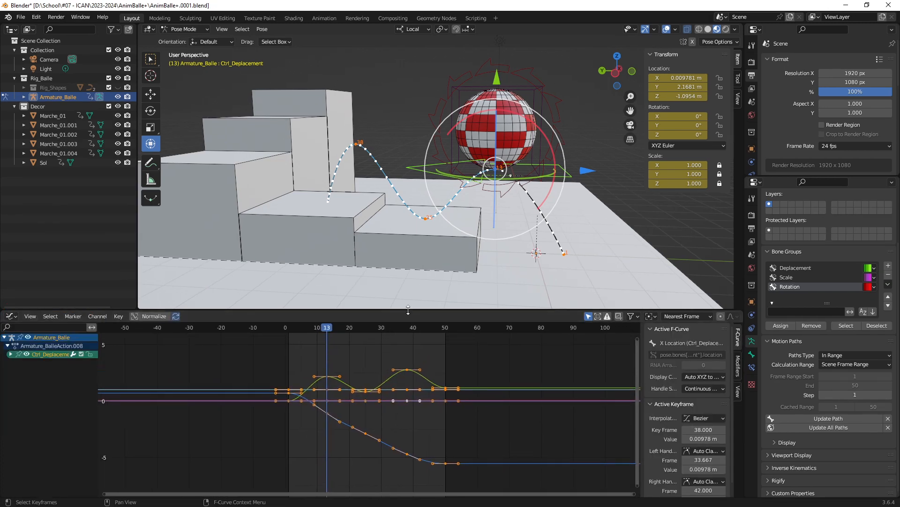
{"action": "left_click_drag", "start_coordinate": [408, 309], "coordinate": [408, 283]}
- Expand the Ctrl_Deplacement group in the Graph Editor to list its separate location, rotation and scale curves
{"action": "middle_click_drag", "start_coordinate": [370, 380], "coordinate": [384, 371]}
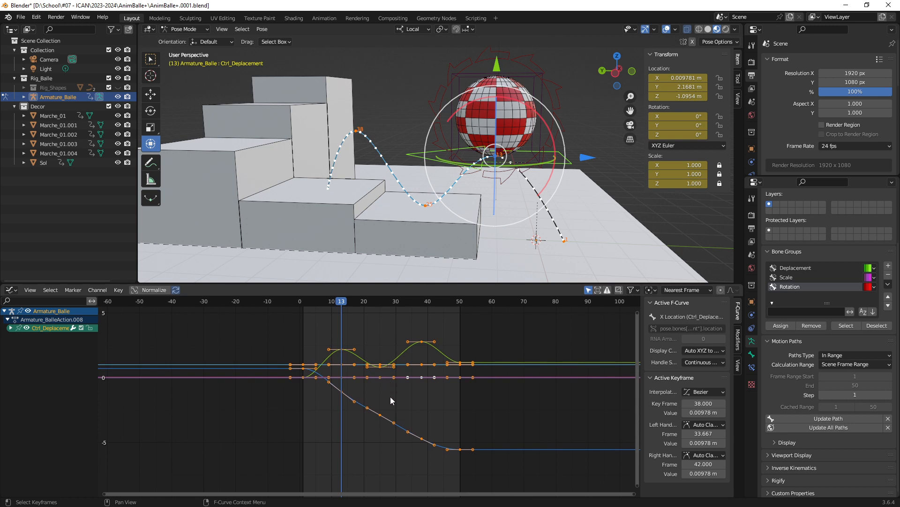
{"action": "middle_click_drag", "start_coordinate": [387, 393], "coordinate": [404, 412], "text": "ctrl"}
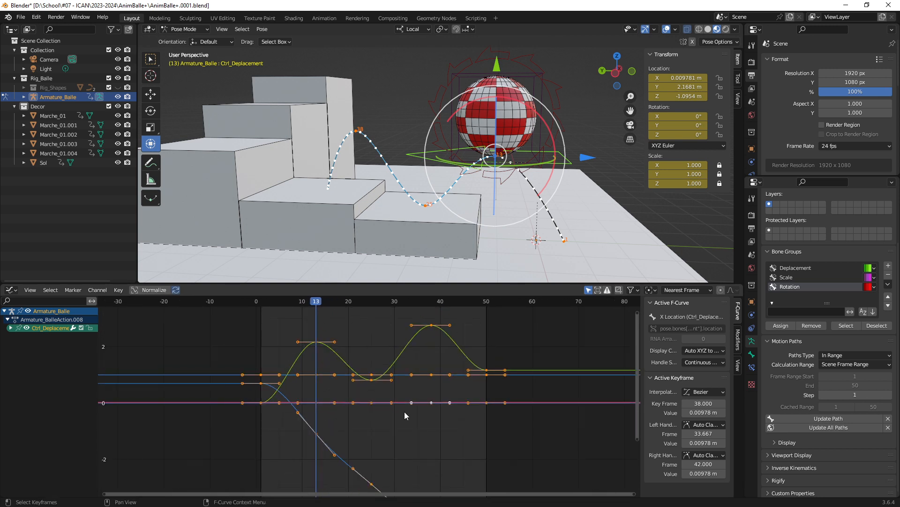
{"action": "key", "text": "Home"}
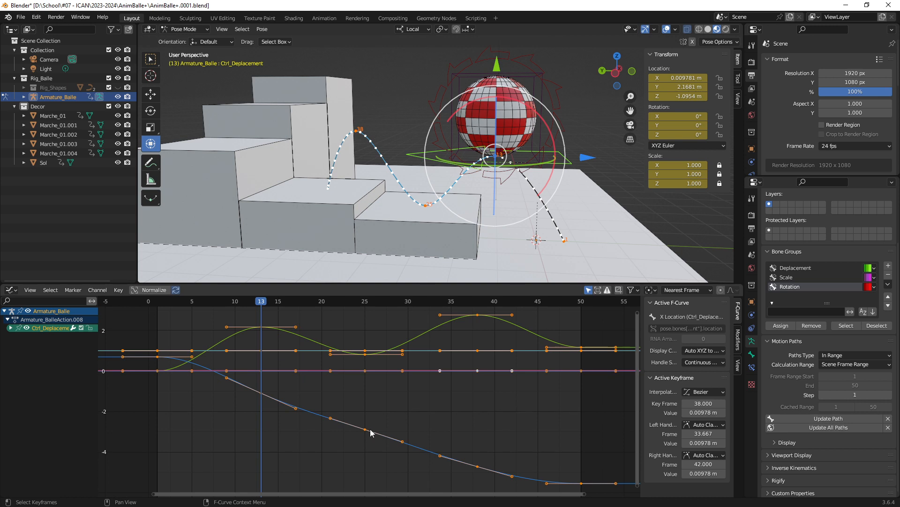
{"action": "mouse_move", "coordinate": [370, 432]}
{"action": "middle_mouse_down", "text": "ctrl"}
{"action": "mouse_move", "coordinate": [368, 408]}
{"action": "mouse_move", "coordinate": [359, 418]}
{"action": "mouse_move", "coordinate": [364, 402]}
{"action": "mouse_move", "coordinate": [367, 420]}
{"action": "middle_mouse_up", "text": "ctrl"}
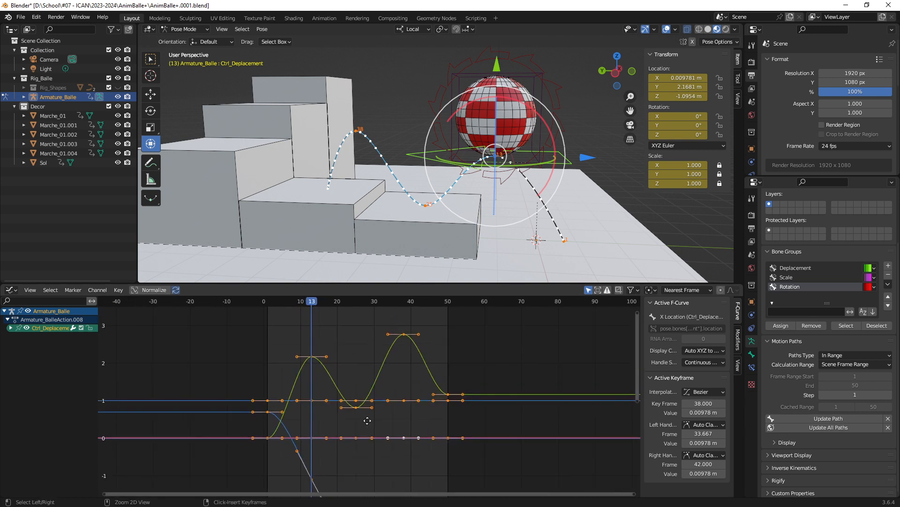
{"action": "left_click", "coordinate": [10, 327]}
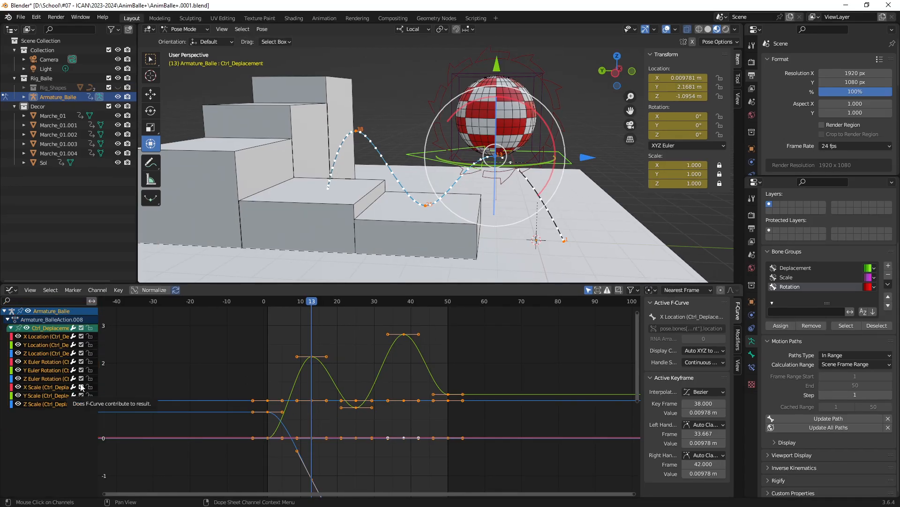
{"action": "middle_click_drag", "start_coordinate": [450, 361], "coordinate": [404, 396], "text": "ctrl"}
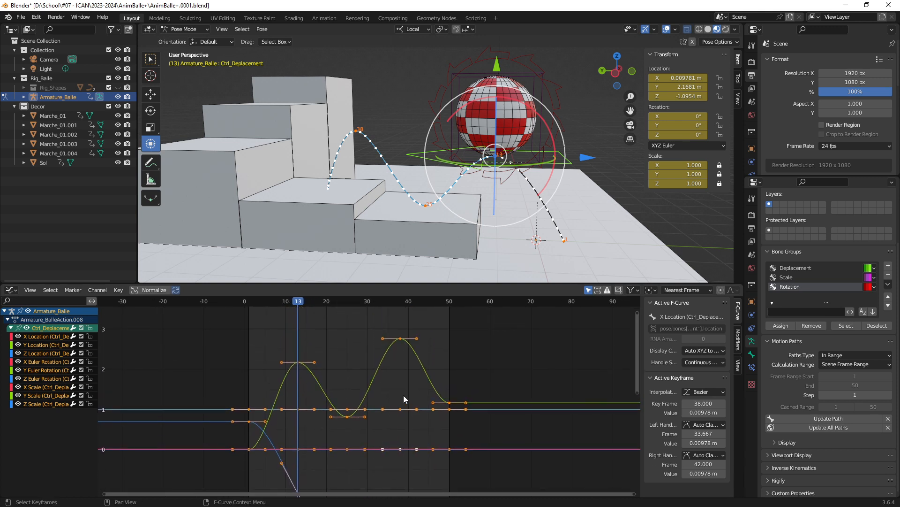
{"action": "middle_click_drag", "start_coordinate": [386, 372], "coordinate": [395, 370]}
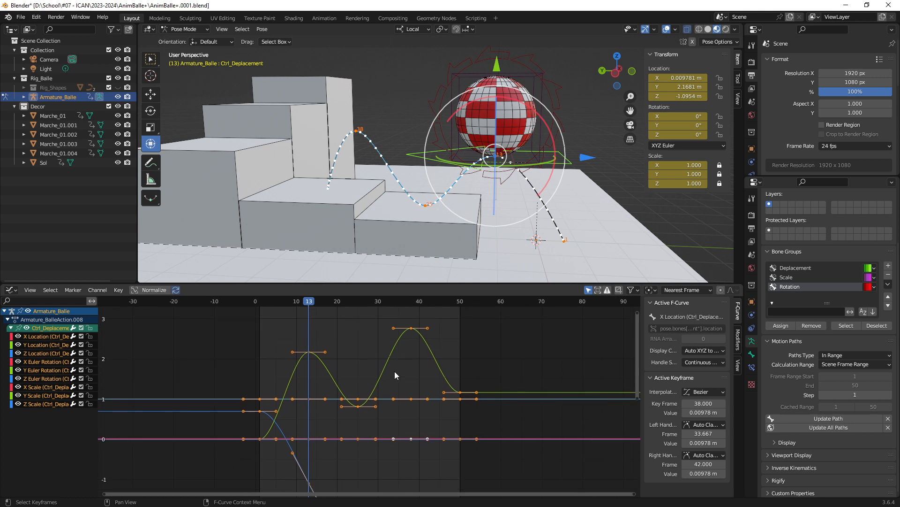
- Deselect all curves and select only the frame 38 peak keyframe on the Y Location curve
{"action": "left_click", "coordinate": [438, 367]}
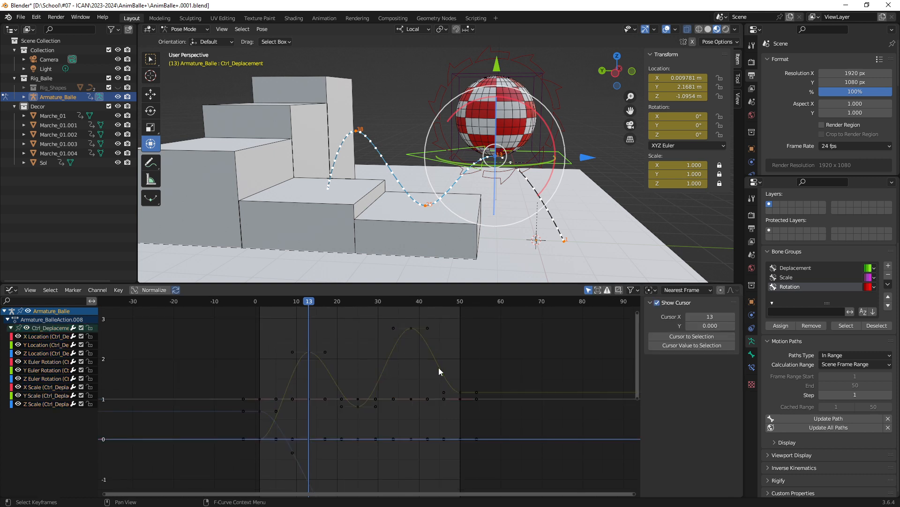
{"action": "left_click", "coordinate": [412, 328]}
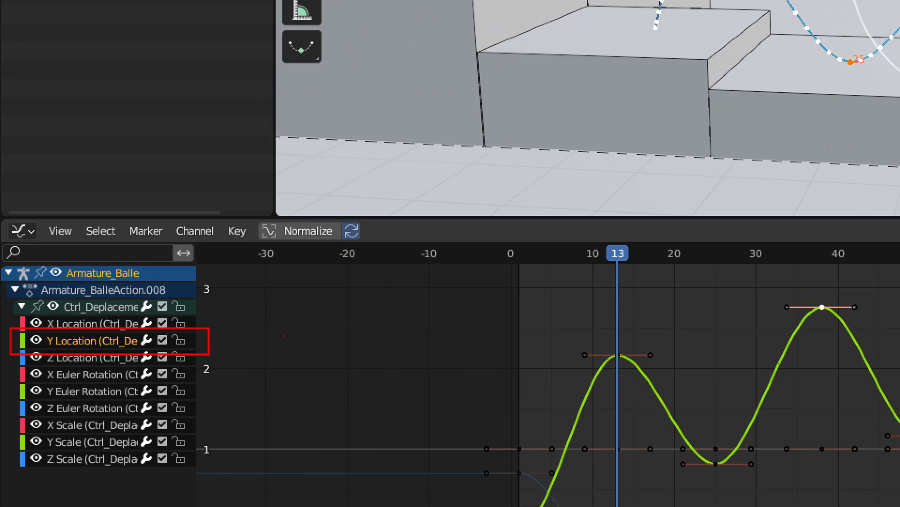
{"action": "left_click_drag", "start_coordinate": [244, 324], "coordinate": [240, 346]}
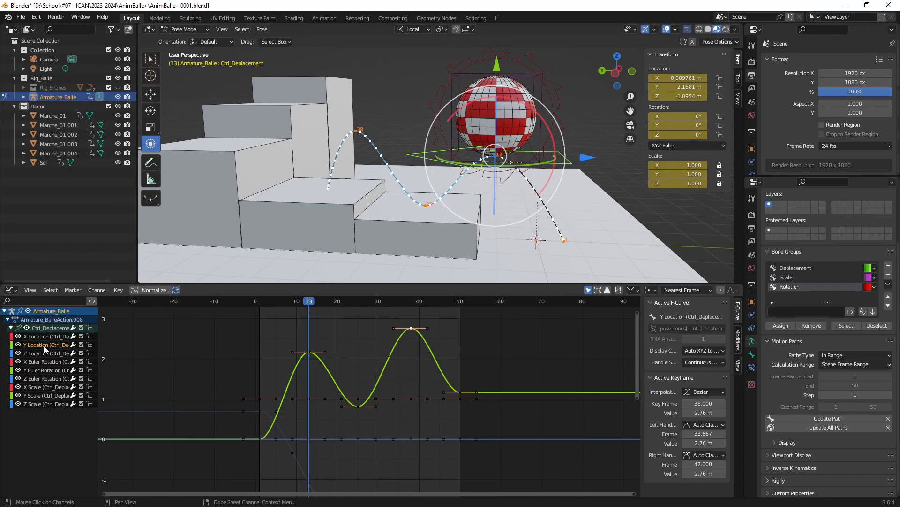
- Hide every Ctrl_Deplacement curve except Y Location, including the X and Z location, all rotation and all scale curves
{"action": "left_click", "coordinate": [18, 336]}
{"action": "left_click", "coordinate": [18, 353]}
{"action": "left_click", "coordinate": [19, 362]}
{"action": "left_click", "coordinate": [18, 370]}
{"action": "left_click", "coordinate": [18, 379]}
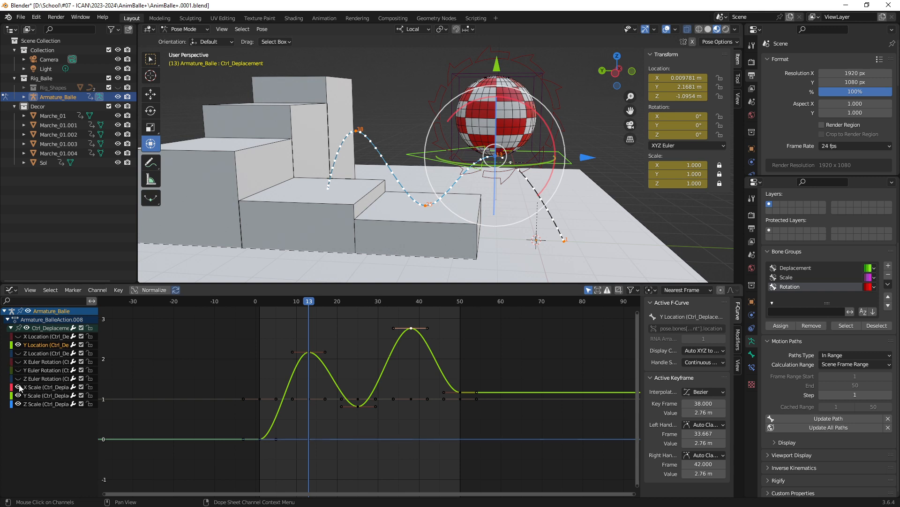
{"action": "left_click", "coordinate": [18, 387]}
{"action": "left_click", "coordinate": [19, 395]}
{"action": "left_click", "coordinate": [18, 404]}
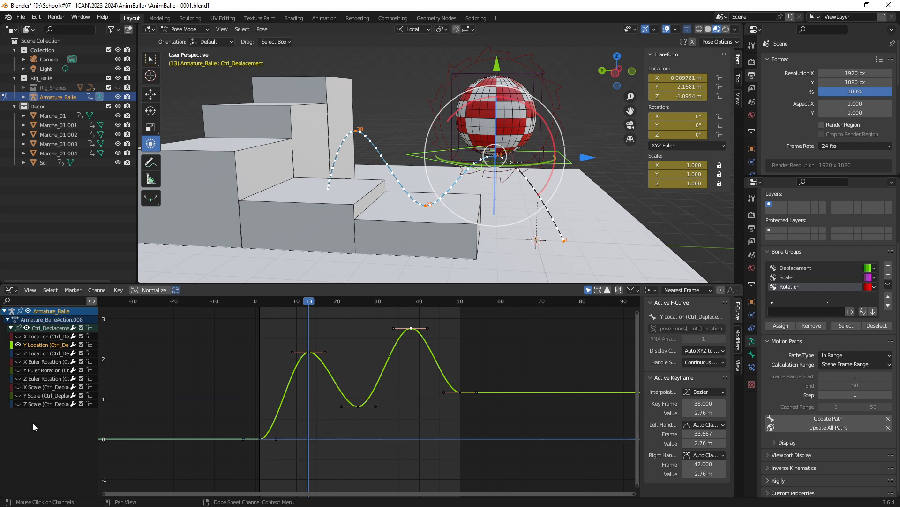
- Toggle the visibility of the whole Ctrl_Deplacement group off and on to show all its curves again
{"action": "left_click", "coordinate": [27, 327]}
{"action": "left_click", "coordinate": [27, 328]}
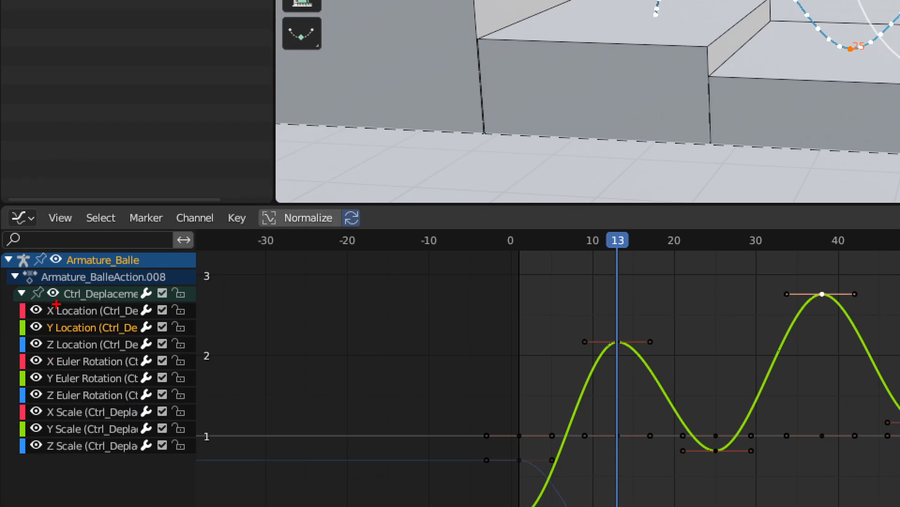
{"action": "mouse_move", "coordinate": [48, 281]}
{"action": "left_mouse_down"}
{"action": "mouse_move", "coordinate": [54, 305]}
{"action": "mouse_move", "coordinate": [64, 284]}
{"action": "left_mouse_up"}
{"action": "mouse_move", "coordinate": [143, 274]}
{"action": "left_mouse_down"}
{"action": "mouse_move", "coordinate": [80, 284]}
{"action": "mouse_move", "coordinate": [112, 289]}
{"action": "left_mouse_up"}
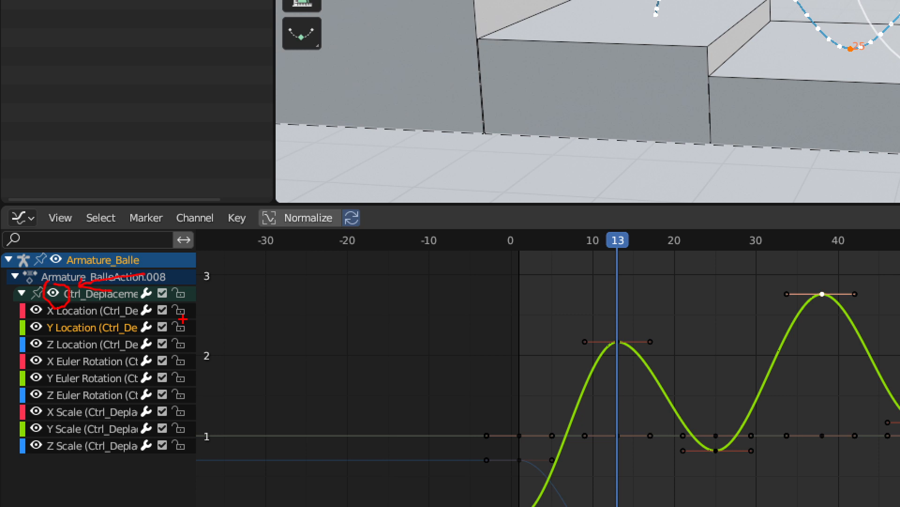
- Hide the whole Ctrl_Deplacement group's curves and turn only the Y Location curve's visibility back on
{"action": "key", "text": "Escape"}
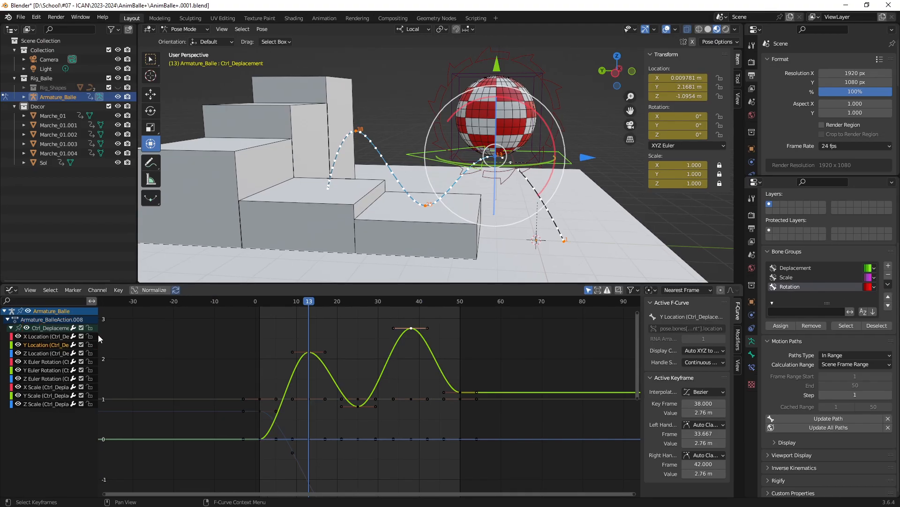
{"action": "left_click", "coordinate": [27, 328]}
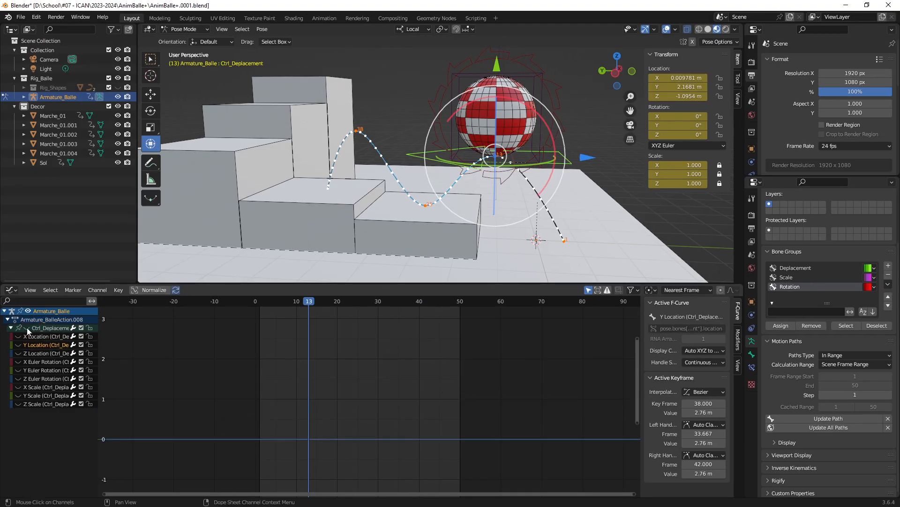
{"action": "left_click", "coordinate": [18, 344]}
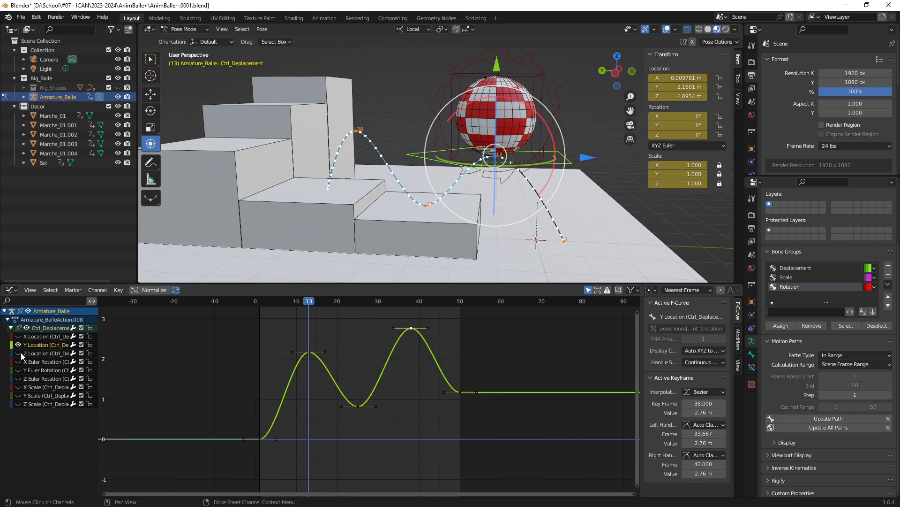
{"action": "key", "text": "ctrl+1"}
{"action": "left_click", "coordinate": [24, 351]}
{"action": "mouse_move", "coordinate": [19, 328]}
{"action": "left_mouse_down", "text": "ctrl"}
{"action": "mouse_move", "coordinate": [197, 347]}
{"action": "mouse_move", "coordinate": [259, 325]}
{"action": "left_mouse_up", "text": "ctrl"}
{"action": "key", "text": "Escape"}
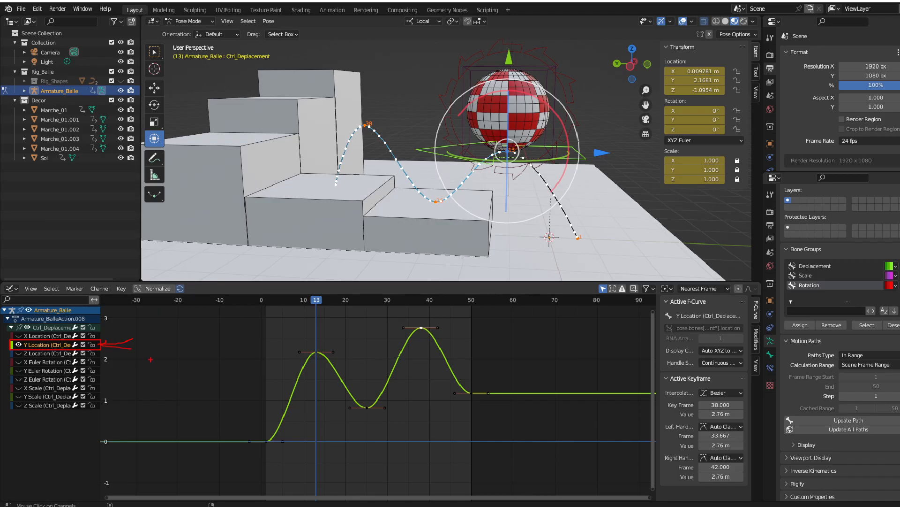
- Enlarge the Graph Editor by raising its border with the 3D viewport
{"action": "middle_click_drag", "start_coordinate": [374, 379], "coordinate": [368, 372], "text": "ctrl"}
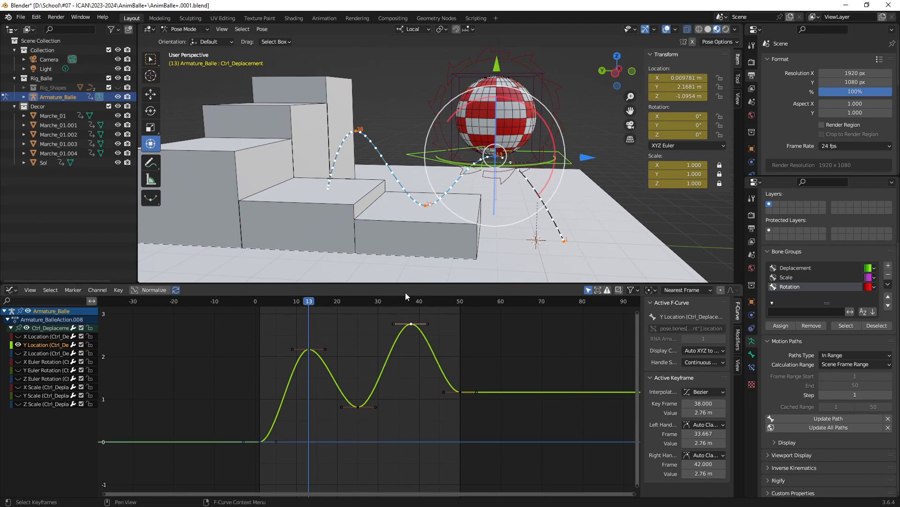
{"action": "left_click_drag", "start_coordinate": [407, 284], "coordinate": [407, 246]}
{"action": "middle_click_drag", "start_coordinate": [357, 336], "coordinate": [365, 395], "text": "ctrl"}
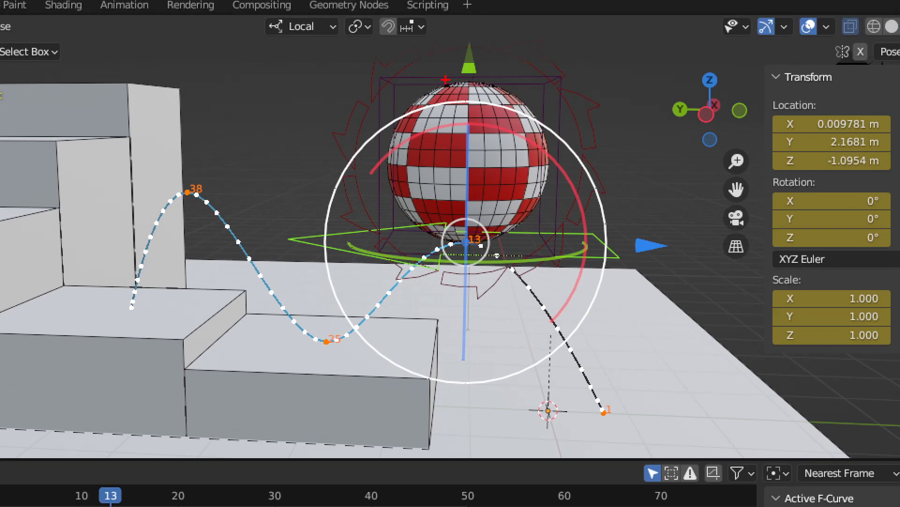
{"action": "left_click_drag", "start_coordinate": [350, 244], "coordinate": [468, 79]}
{"action": "left_click_drag", "start_coordinate": [160, 91], "coordinate": [365, 197]}
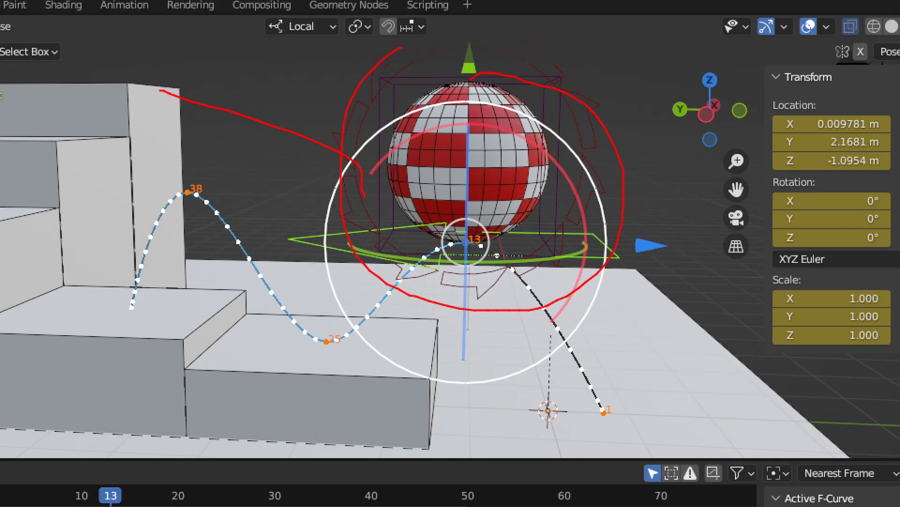
{"action": "key", "text": "Escape"}
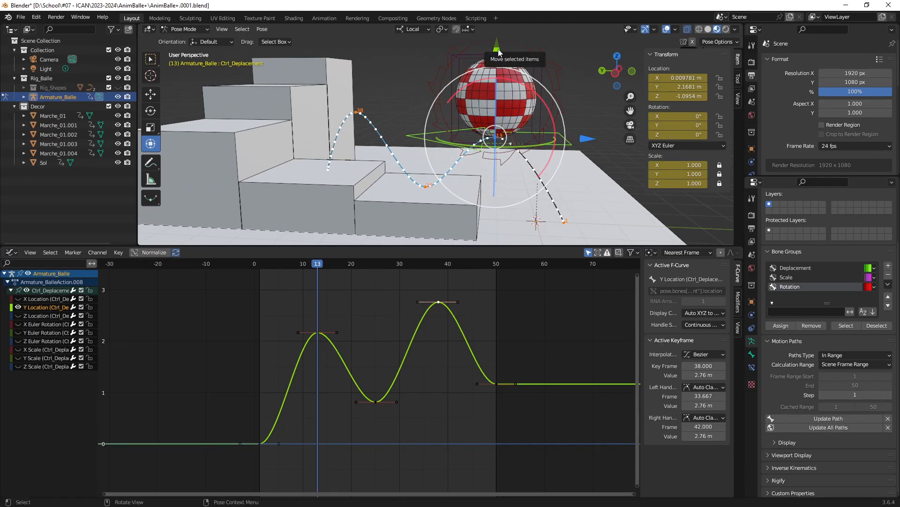
- Raise the Ctrl_Deplacement bone at frame 13 to about 2.51 m on local Y and lower it back to about 2.17 m
{"action": "left_click_drag", "start_coordinate": [495, 58], "coordinate": [499, 38]}
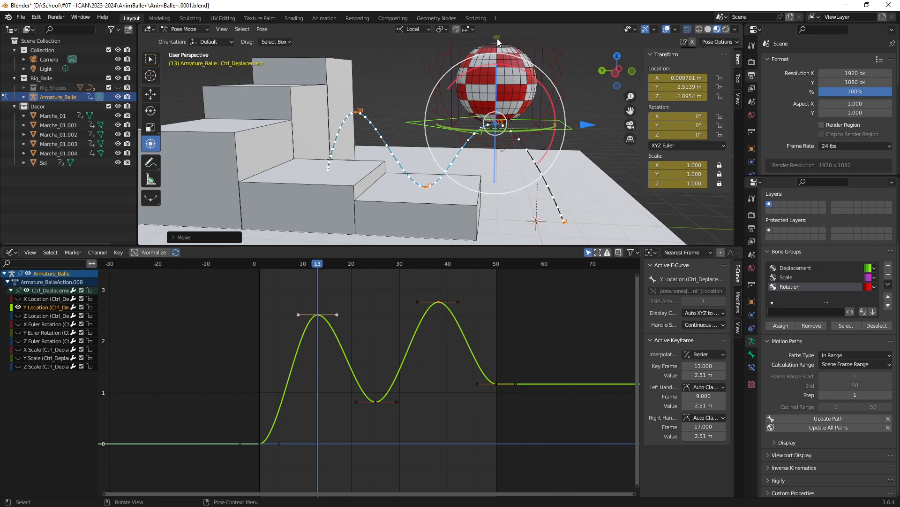
{"action": "left_click_drag", "start_coordinate": [498, 42], "coordinate": [498, 56]}
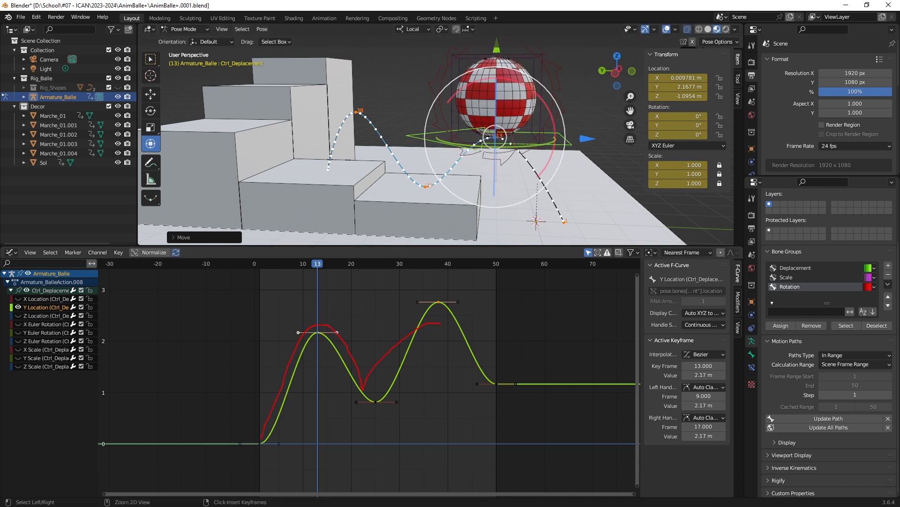
{"action": "key", "text": "Escape"}
- Select only the frame 25 contact keyframe on the Y Location curve and set its handle type to Free
{"action": "left_click", "coordinate": [381, 340]}
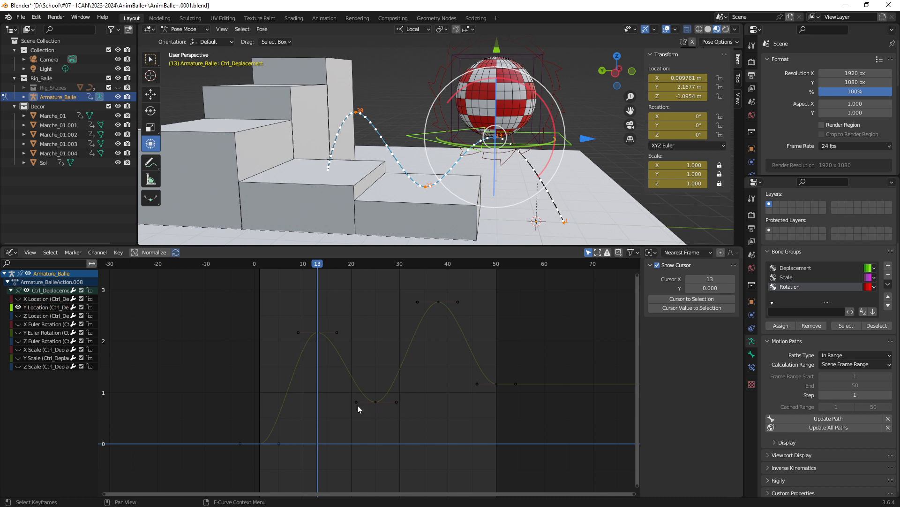
{"action": "left_click_drag", "start_coordinate": [368, 384], "coordinate": [384, 433]}
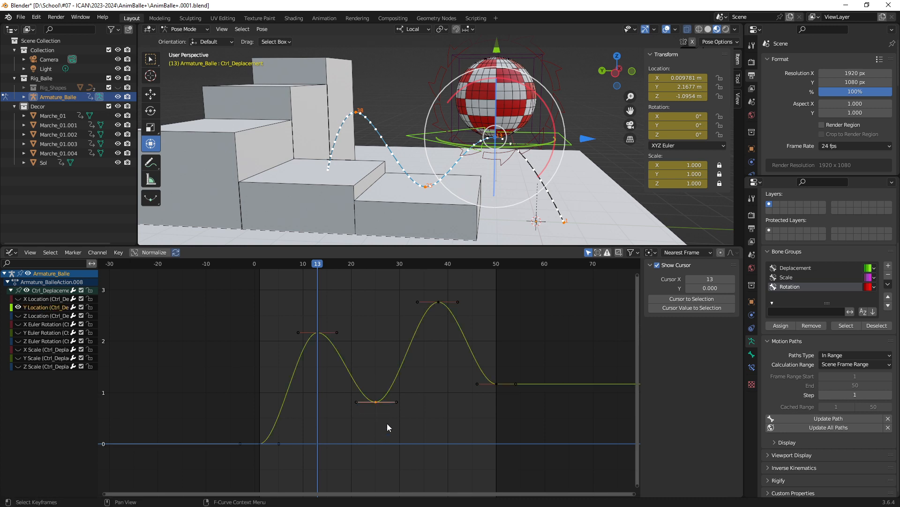
{"action": "middle_click_drag", "start_coordinate": [368, 390], "coordinate": [400, 412], "text": "ctrl"}
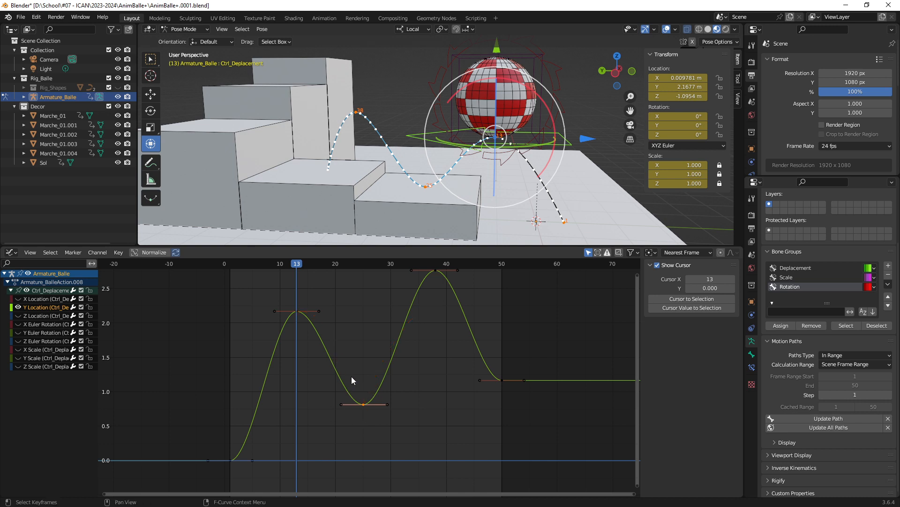
{"action": "left_click_drag", "start_coordinate": [355, 373], "coordinate": [370, 420]}
{"action": "right_click", "coordinate": [370, 390]}
{"action": "mouse_move", "coordinate": [373, 431]}
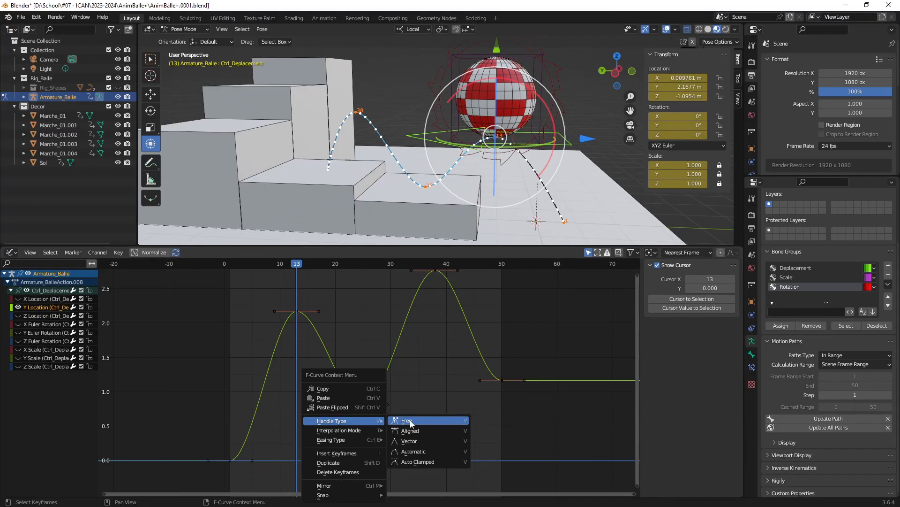
{"action": "left_click", "coordinate": [378, 403]}
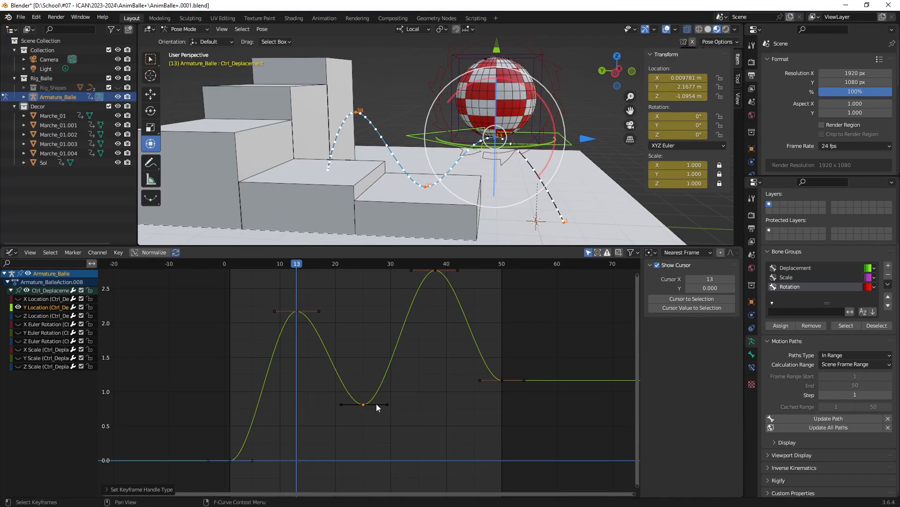
{"action": "mouse_move", "coordinate": [392, 390]}
{"action": "middle_mouse_down", "text": "ctrl"}
{"action": "mouse_move", "coordinate": [377, 394]}
{"action": "mouse_move", "coordinate": [385, 406]}
{"action": "mouse_move", "coordinate": [382, 394]}
{"action": "middle_mouse_up", "text": "ctrl"}
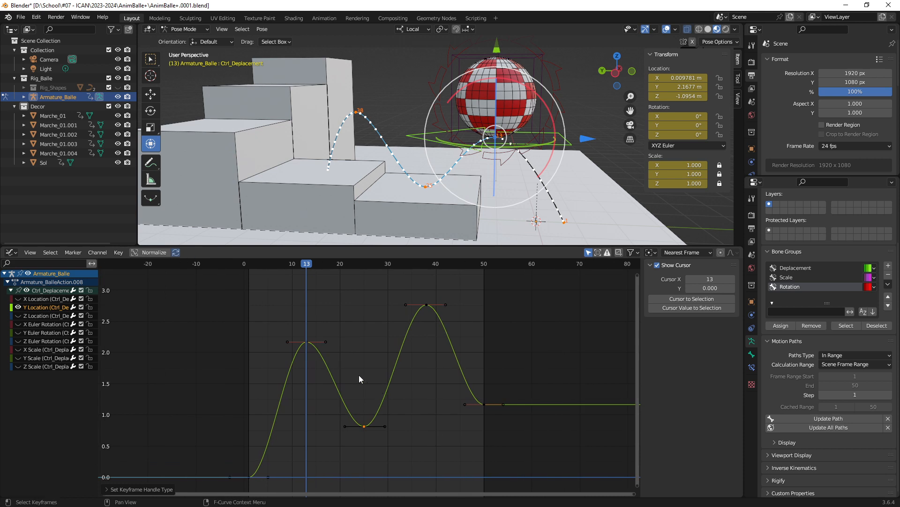
{"action": "left_click", "coordinate": [325, 342]}
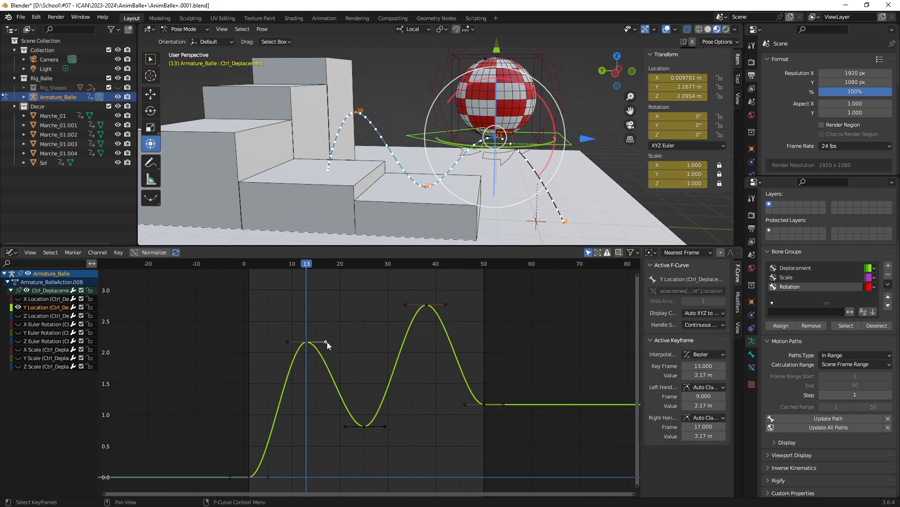
{"action": "key", "text": "g"}
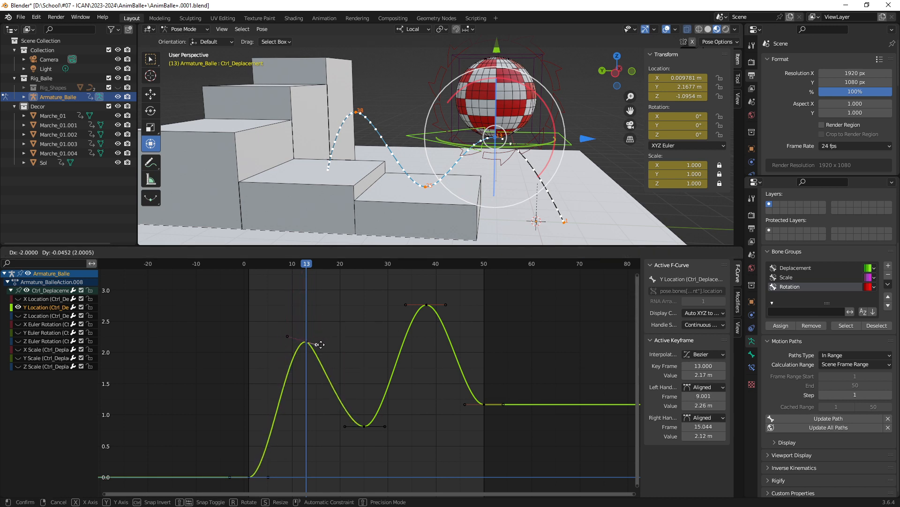
{"action": "right_click", "coordinate": [331, 354]}
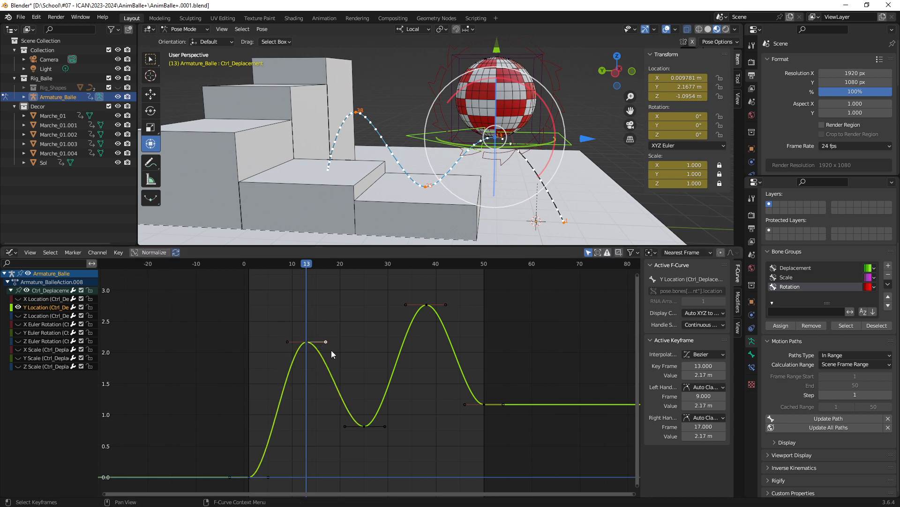
- Move the frame 25 keyframe's right handle to about frame 26.5 at 1.13 m and its left handle to about frame 23.6 at 1.15 m
{"action": "left_click", "coordinate": [384, 426]}
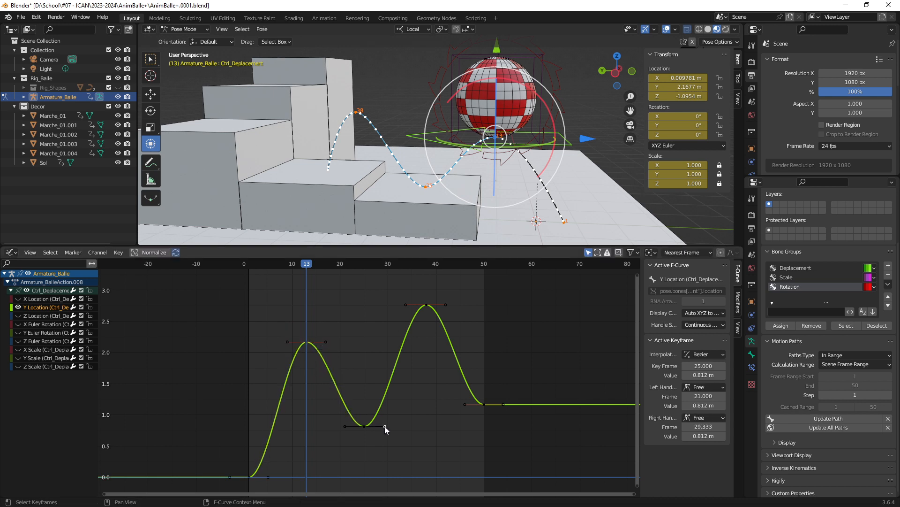
{"action": "key", "text": "g"}
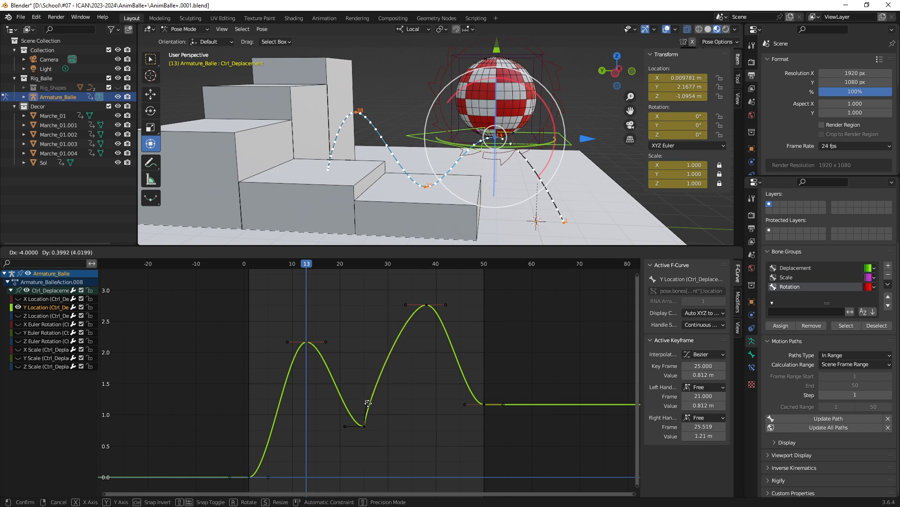
{"action": "left_click", "coordinate": [371, 406]}
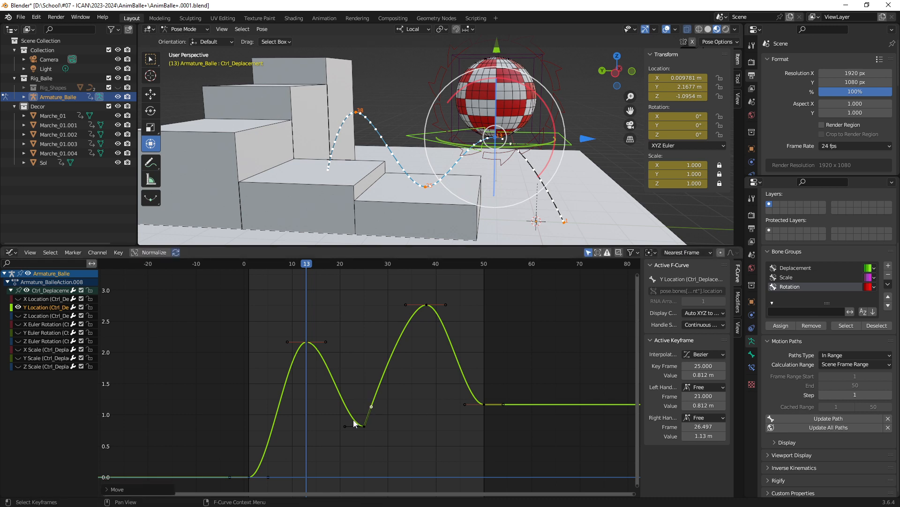
{"action": "left_click", "coordinate": [345, 426]}
{"action": "key", "text": "g"}
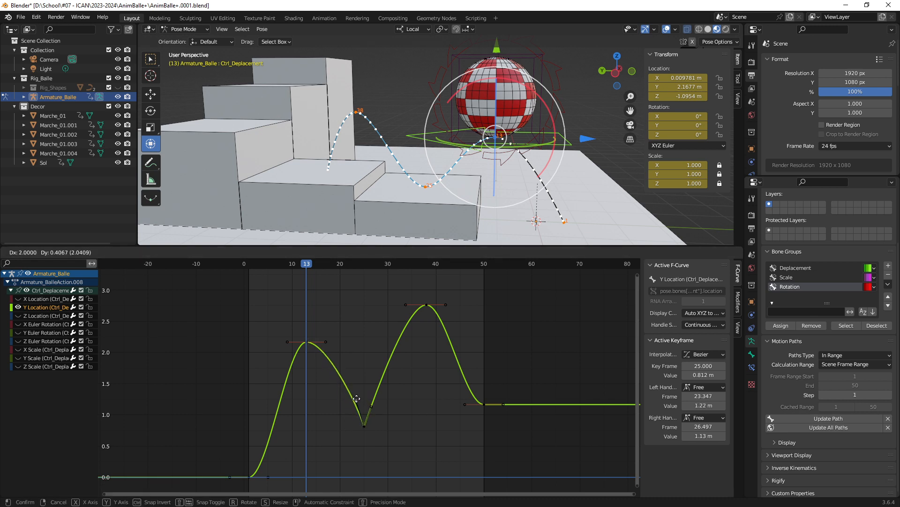
{"action": "left_click", "coordinate": [358, 406]}
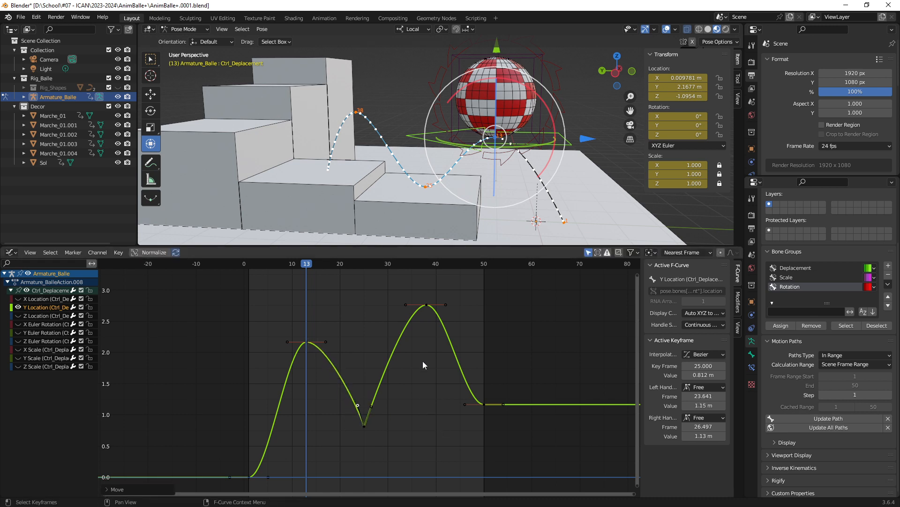
{"action": "left_click", "coordinate": [444, 304]}
{"action": "key", "text": "g"}
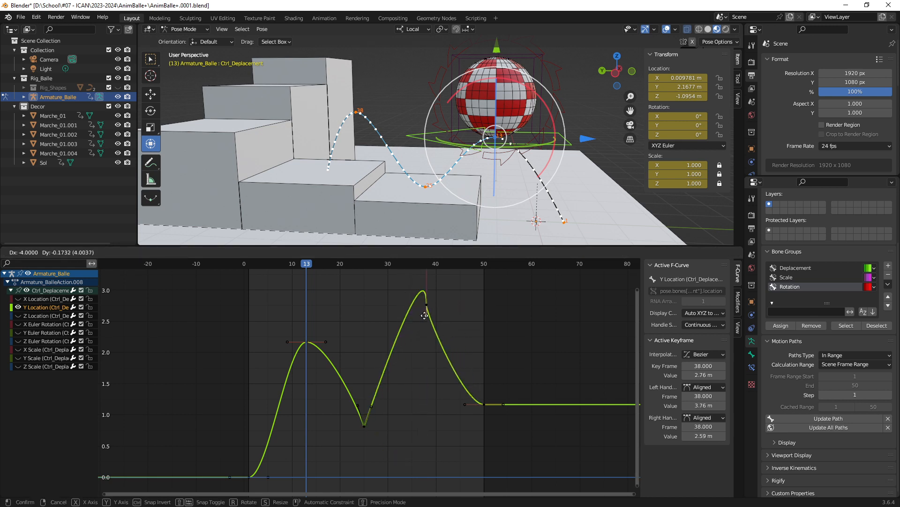
{"action": "key", "text": "Escape"}
- Fine-tune the frame 25 keyframe's right handle to about frame 26.4 at 1.17 m
{"action": "left_click", "coordinate": [371, 406]}
{"action": "key", "text": "g"}
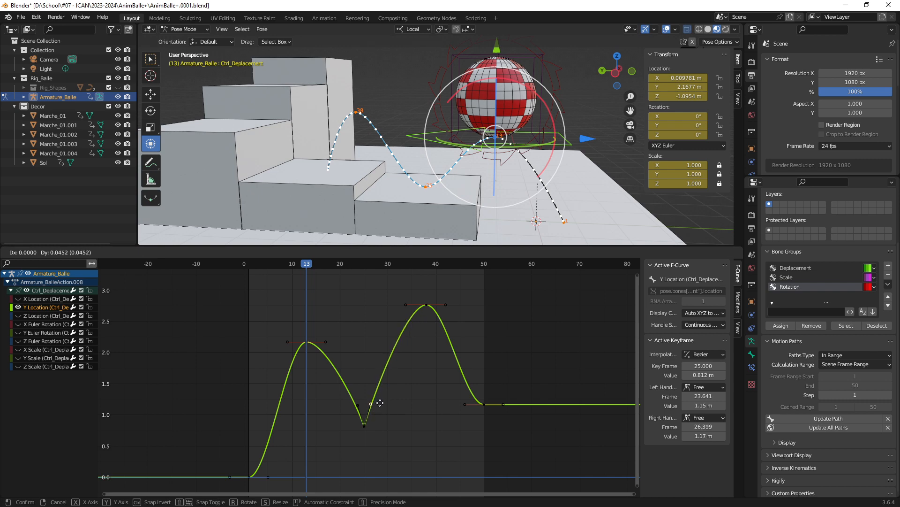
{"action": "left_click", "coordinate": [380, 403]}
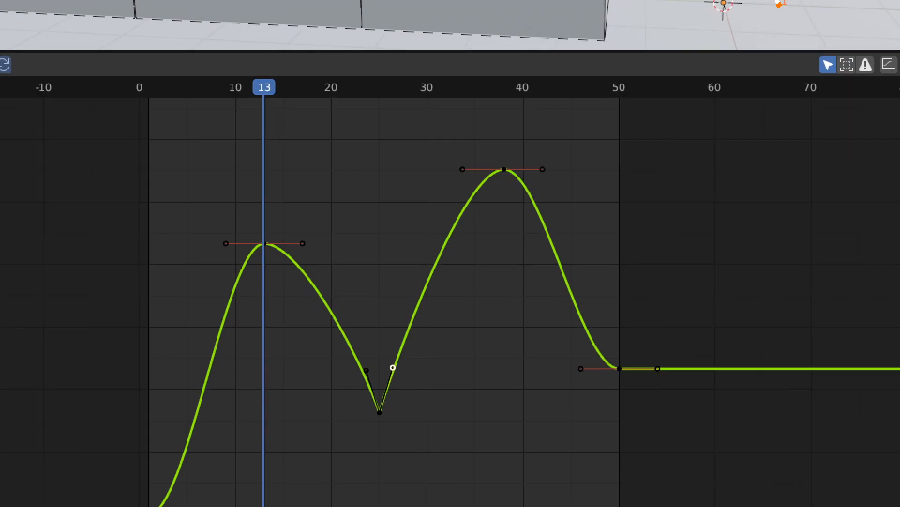
{"action": "left_click_drag", "start_coordinate": [370, 406], "coordinate": [367, 357]}
{"action": "left_click_drag", "start_coordinate": [419, 402], "coordinate": [384, 344]}
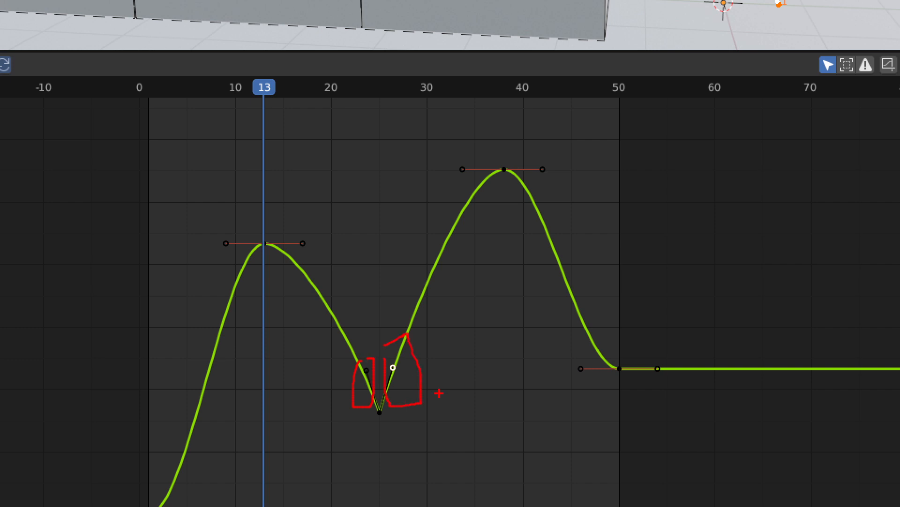
{"action": "key", "text": "Escape"}
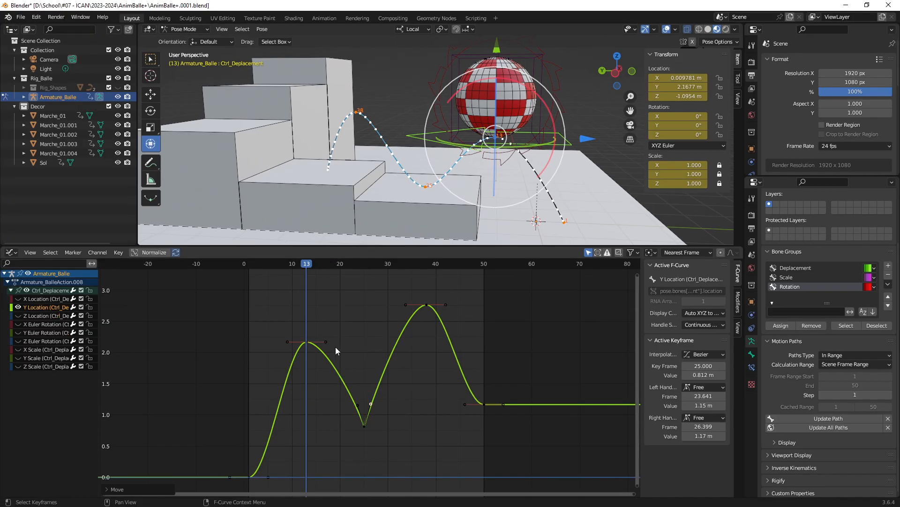
{"action": "left_click", "coordinate": [327, 342]}
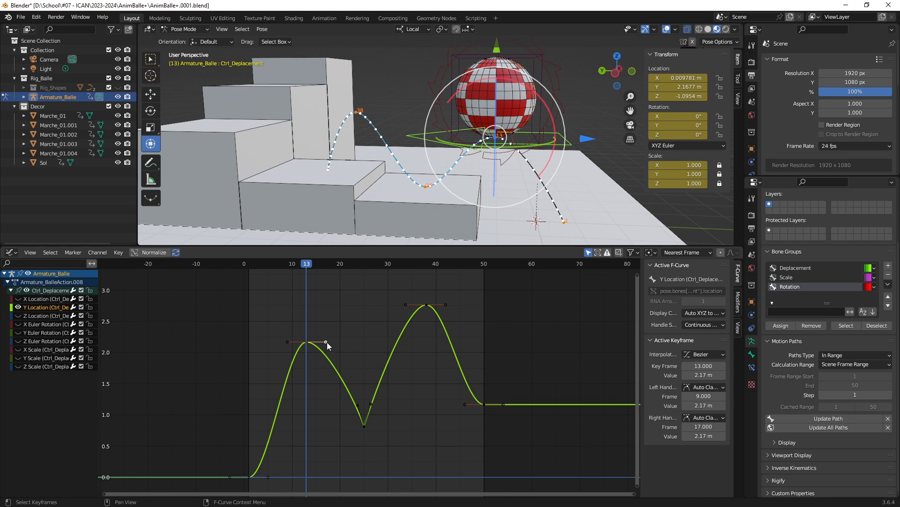
{"action": "key", "text": "g"}
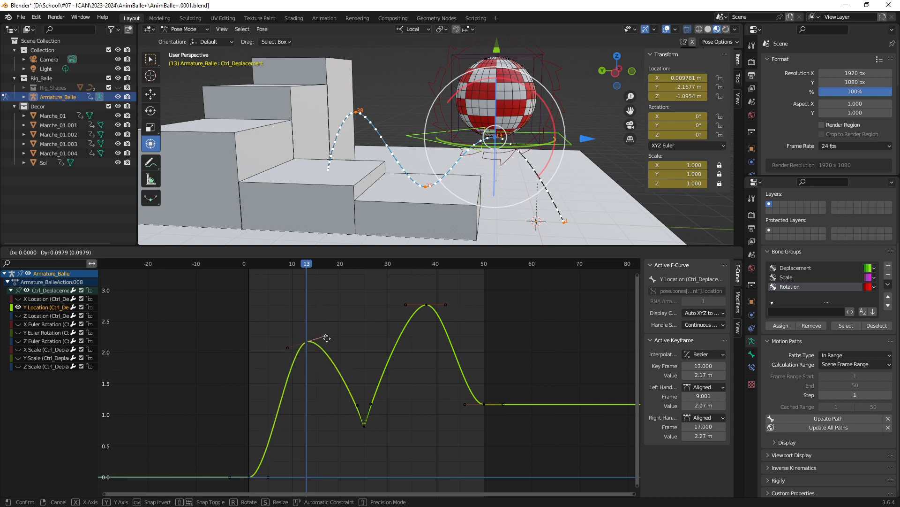
{"action": "right_click", "coordinate": [335, 362]}
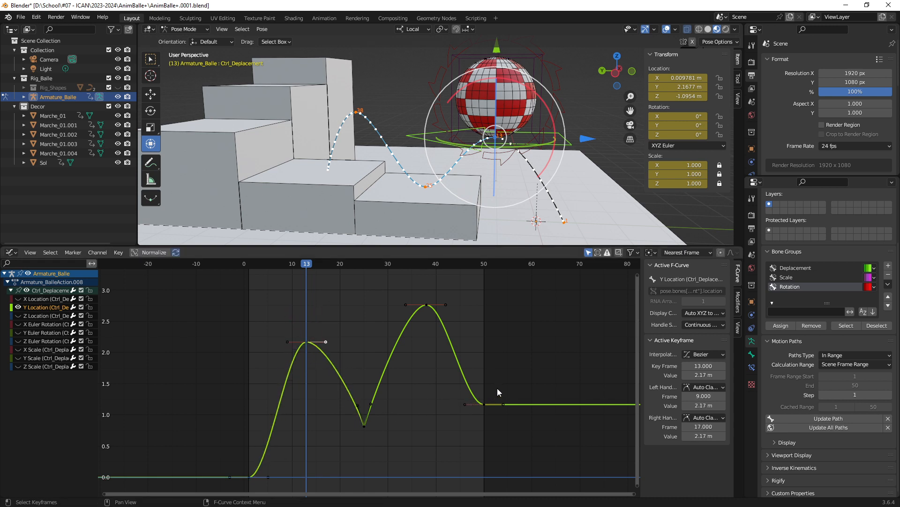
- Select only the frame 50 keyframe on the Y Location curve and set its handle type to Free
{"action": "left_click_drag", "start_coordinate": [497, 388], "coordinate": [476, 414]}
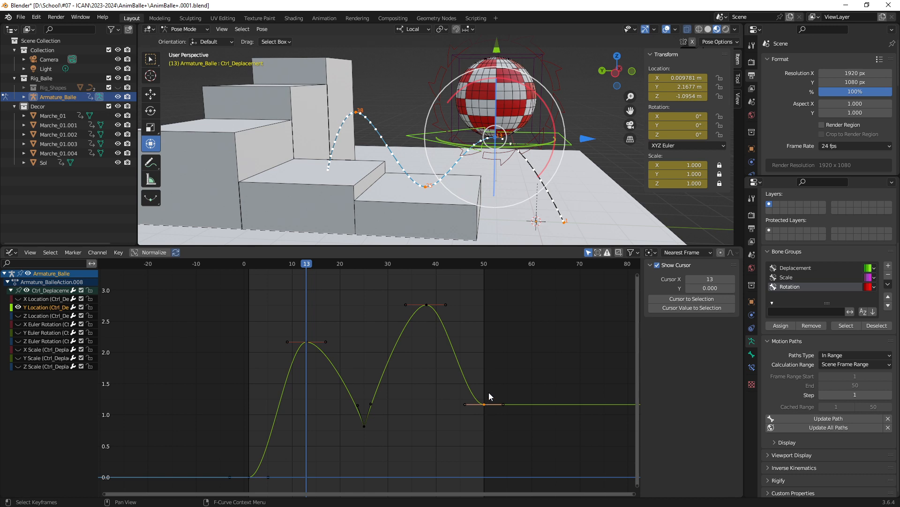
{"action": "right_click", "coordinate": [486, 405]}
{"action": "mouse_move", "coordinate": [486, 406]}
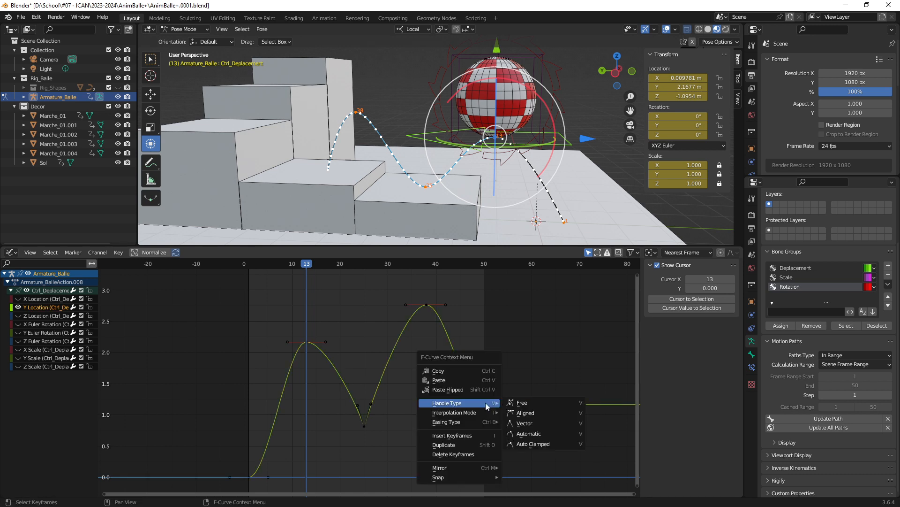
{"action": "left_click", "coordinate": [522, 402]}
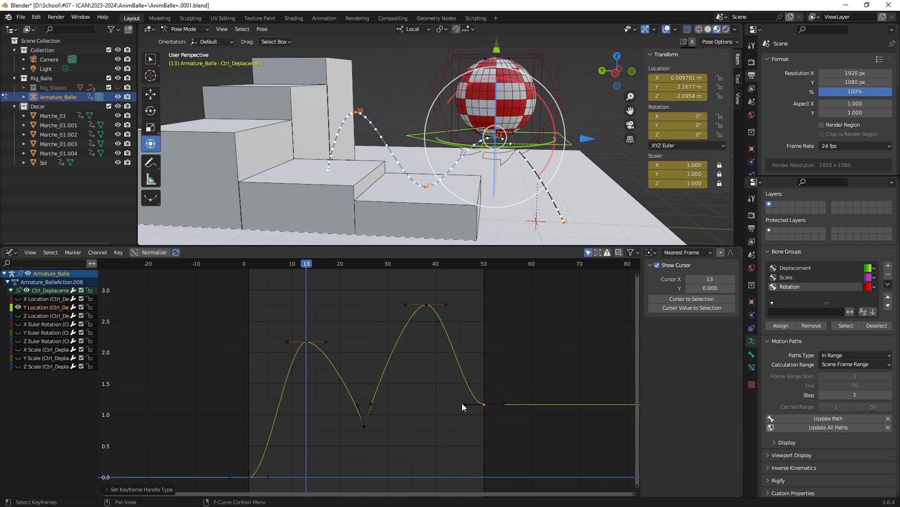
- Move the frame 50 keyframe's left handle to about frame 48.2 at 1.59 m and its right handle to about frame 52 at 1.6 m
{"action": "left_click_drag", "start_coordinate": [463, 403], "coordinate": [475, 378]}
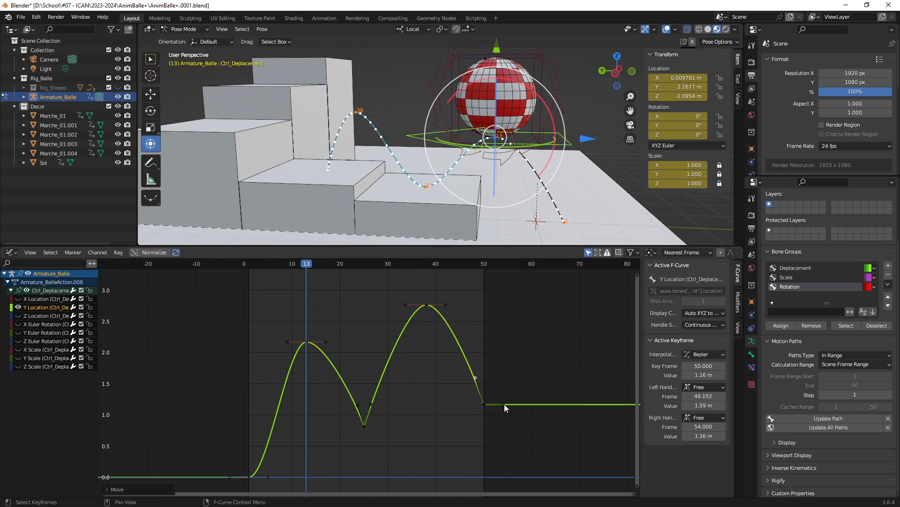
{"action": "left_click_drag", "start_coordinate": [504, 404], "coordinate": [494, 381]}
- Set the frame 1 Y Location keyframe's handles to Free, placing them at about frame 2.5, 0.44 m and frame -0.8, 0.39 m
{"action": "middle_click_drag", "start_coordinate": [297, 442], "coordinate": [317, 412]}
{"action": "left_click_drag", "start_coordinate": [293, 441], "coordinate": [272, 456]}
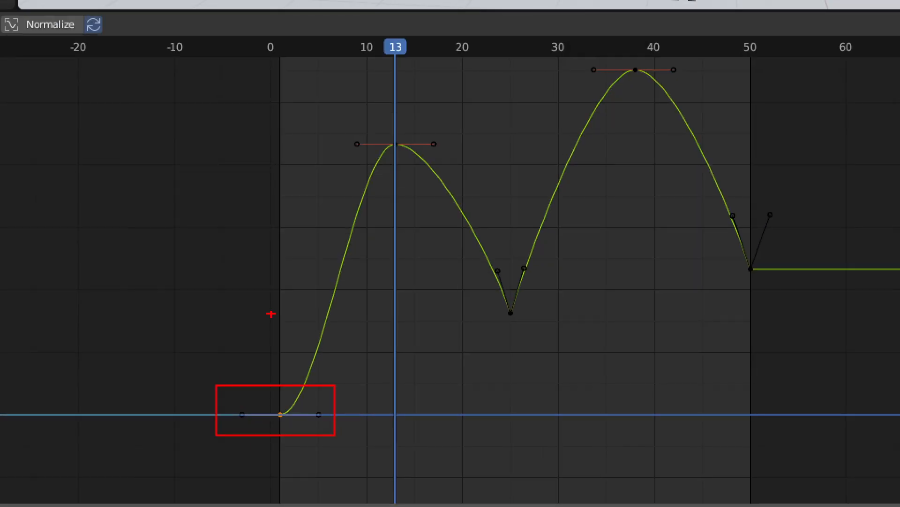
{"action": "mouse_move", "coordinate": [237, 274]}
{"action": "left_mouse_down"}
{"action": "mouse_move", "coordinate": [282, 381]}
{"action": "mouse_move", "coordinate": [289, 353]}
{"action": "left_mouse_up"}
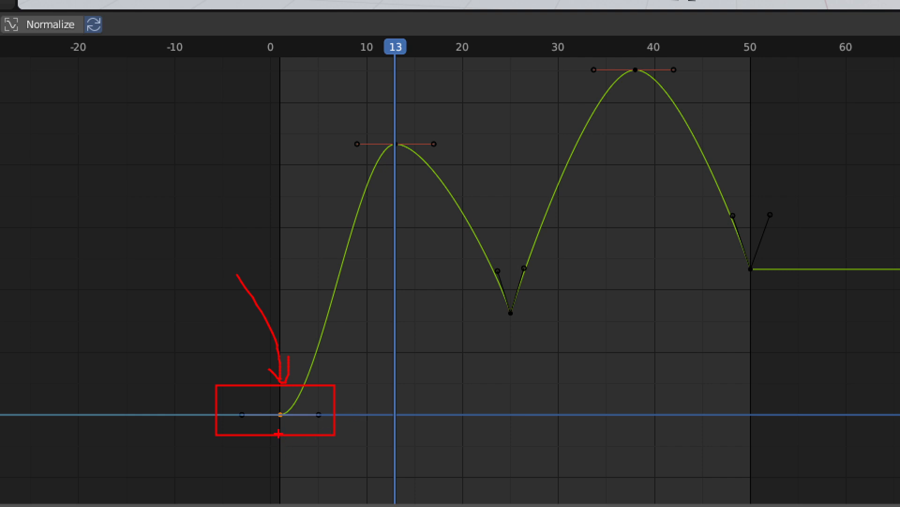
{"action": "left_click_drag", "start_coordinate": [233, 426], "coordinate": [186, 454]}
{"action": "left_click_drag", "start_coordinate": [325, 427], "coordinate": [387, 456]}
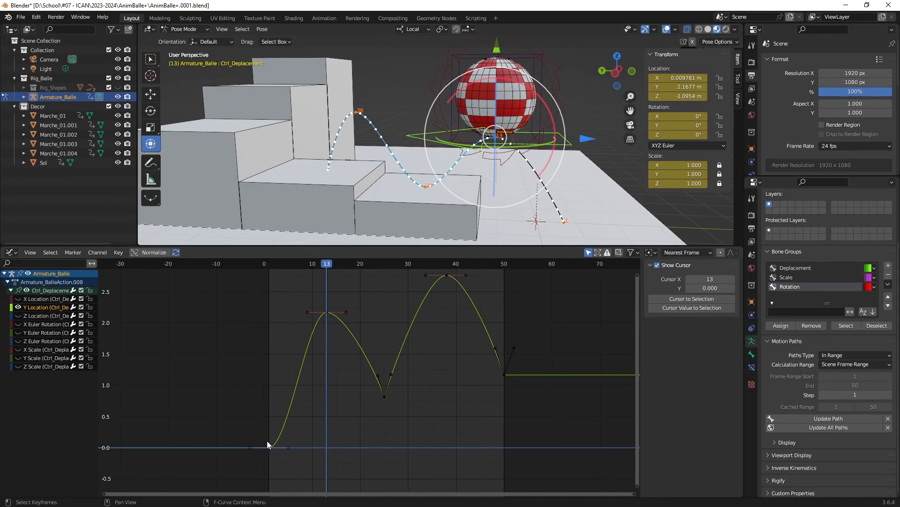
{"action": "left_click_drag", "start_coordinate": [262, 432], "coordinate": [275, 466]}
{"action": "right_click", "coordinate": [275, 455]}
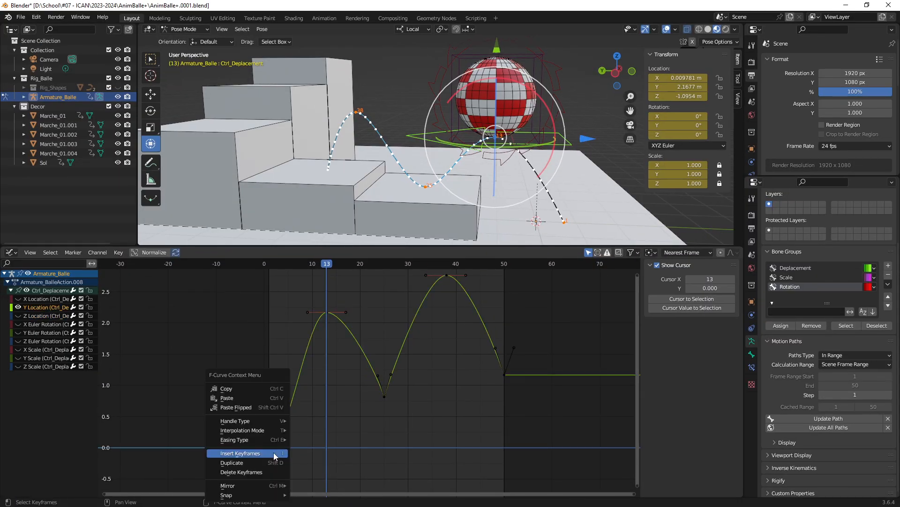
{"action": "mouse_move", "coordinate": [272, 421]}
{"action": "left_click", "coordinate": [300, 420]}
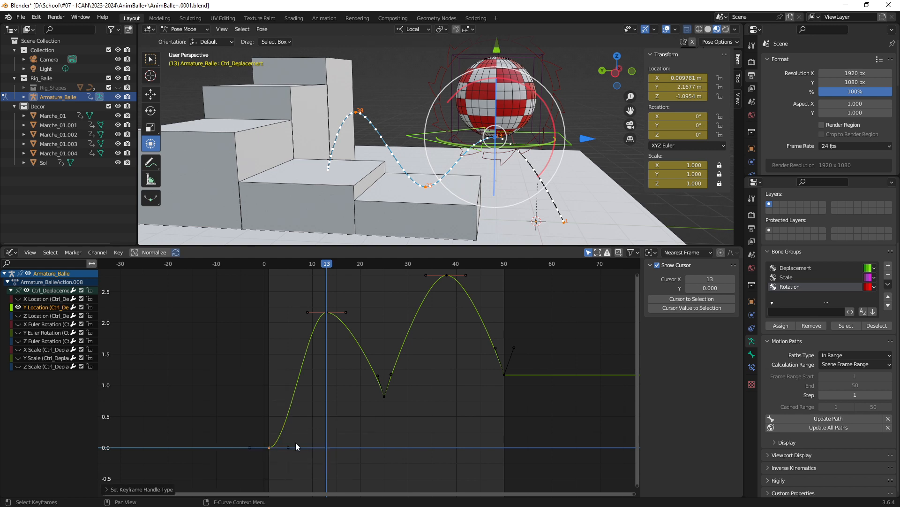
{"action": "left_click_drag", "start_coordinate": [288, 447], "coordinate": [261, 423]}
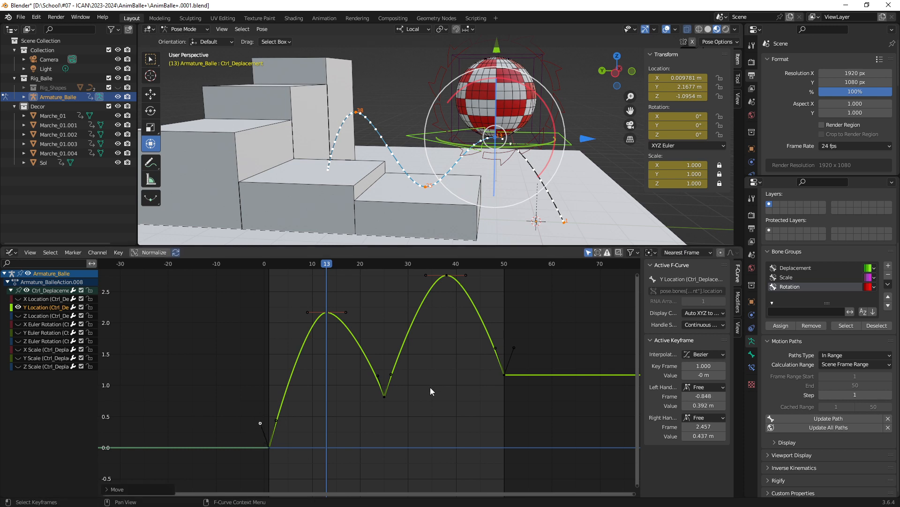
- Update the motion path of the Ctrl_Deplacement bone and view the bounce arcs from the side
{"action": "scroll", "coordinate": [430, 387], "scroll_direction": "down", "scroll_amount": 4}
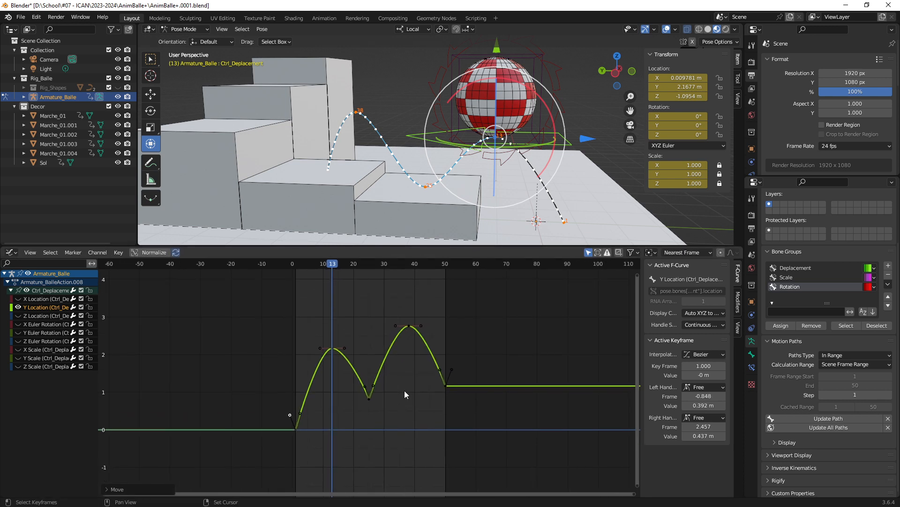
{"action": "middle_click_drag", "start_coordinate": [405, 391], "coordinate": [419, 393]}
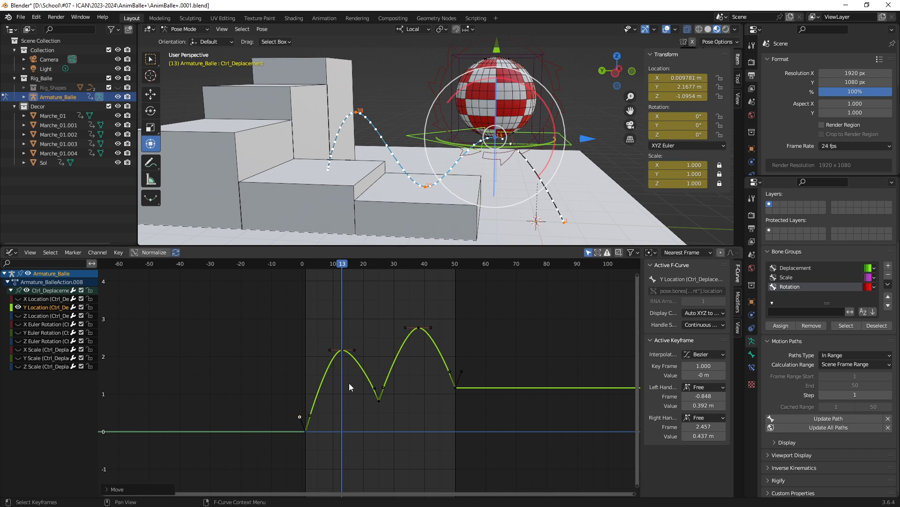
{"action": "scroll", "coordinate": [418, 382], "scroll_direction": "up", "scroll_amount": 2}
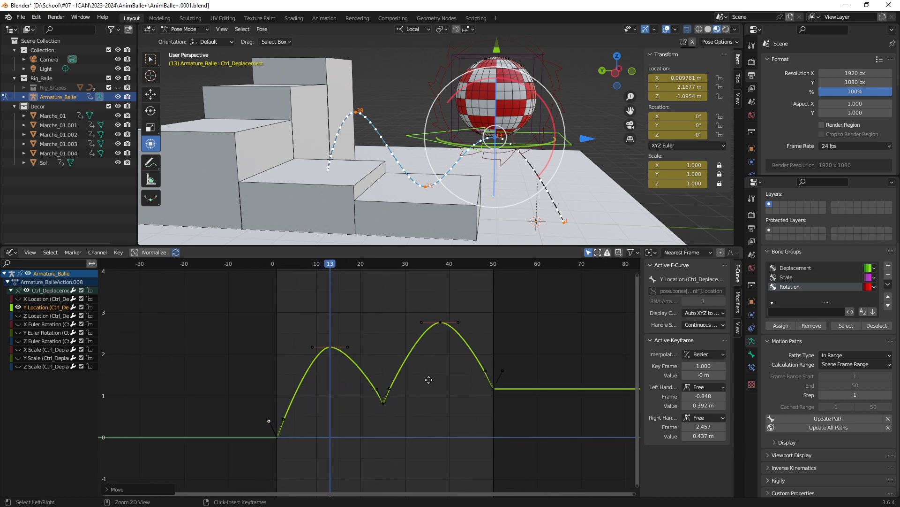
{"action": "middle_click_drag", "start_coordinate": [454, 383], "coordinate": [443, 384]}
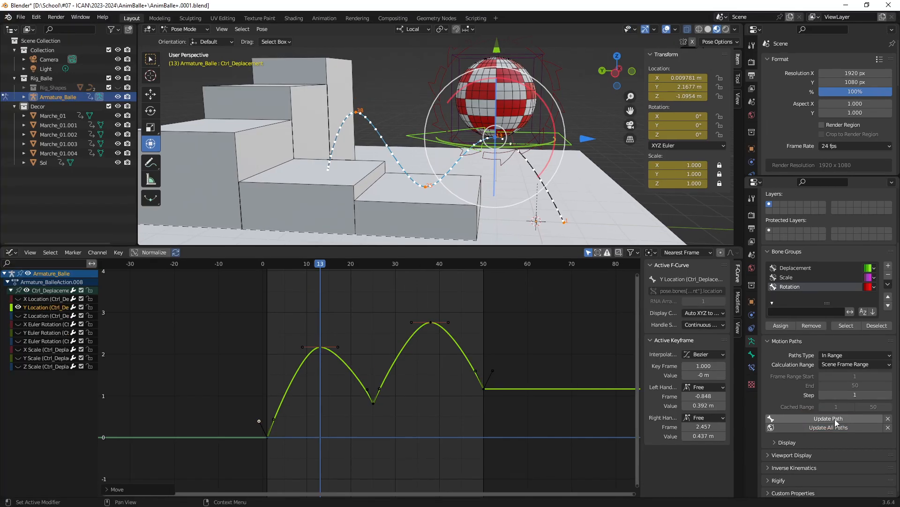
{"action": "left_click", "coordinate": [770, 409]}
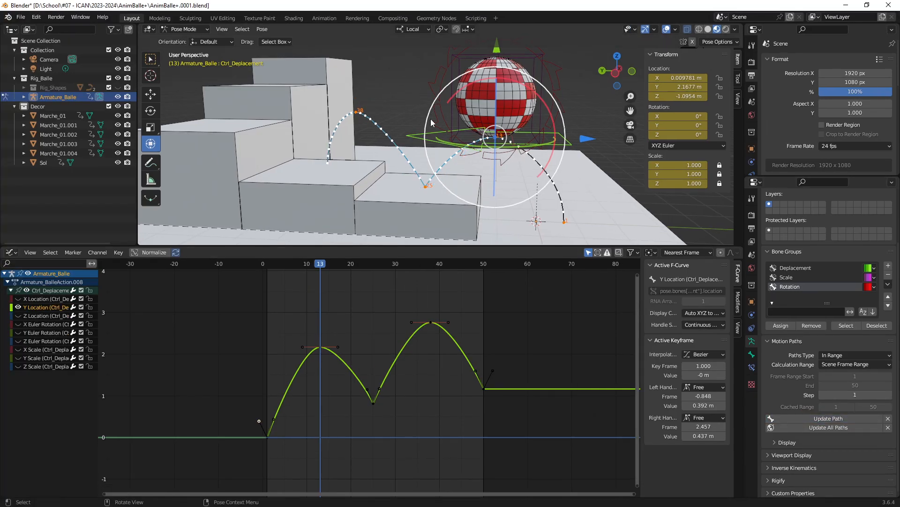
{"action": "middle_click_drag", "start_coordinate": [426, 172], "coordinate": [473, 134]}
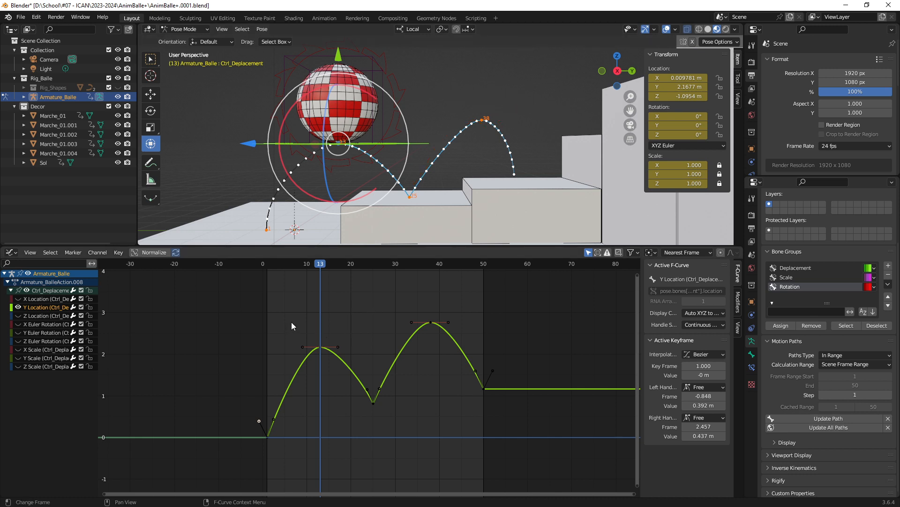
- Show the X and Z Location curves of Ctrl_Deplacement and hide its Y Location curve
{"action": "left_click", "coordinate": [18, 315]}
{"action": "left_click", "coordinate": [18, 298]}
{"action": "left_click", "coordinate": [18, 306]}
{"action": "middle_click_drag", "start_coordinate": [288, 359], "coordinate": [388, 372], "text": "ctrl"}
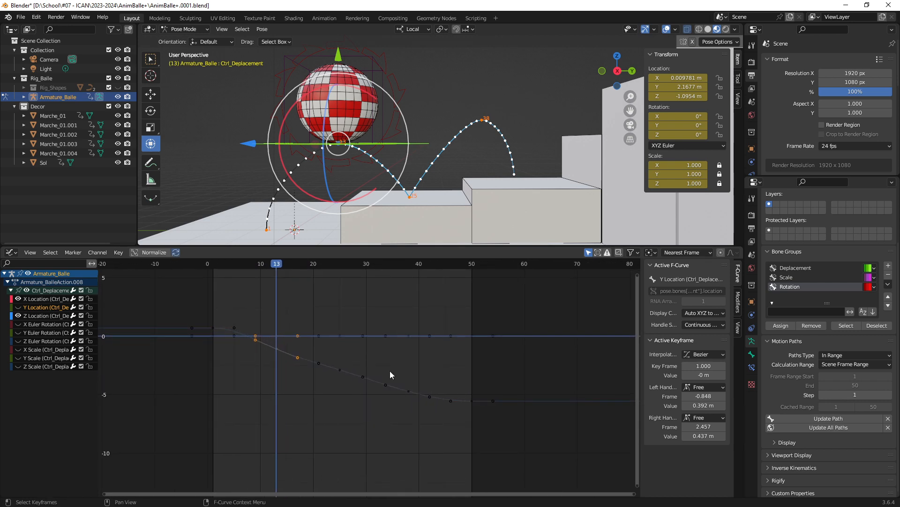
{"action": "middle_click_drag", "start_coordinate": [356, 187], "coordinate": [387, 155]}
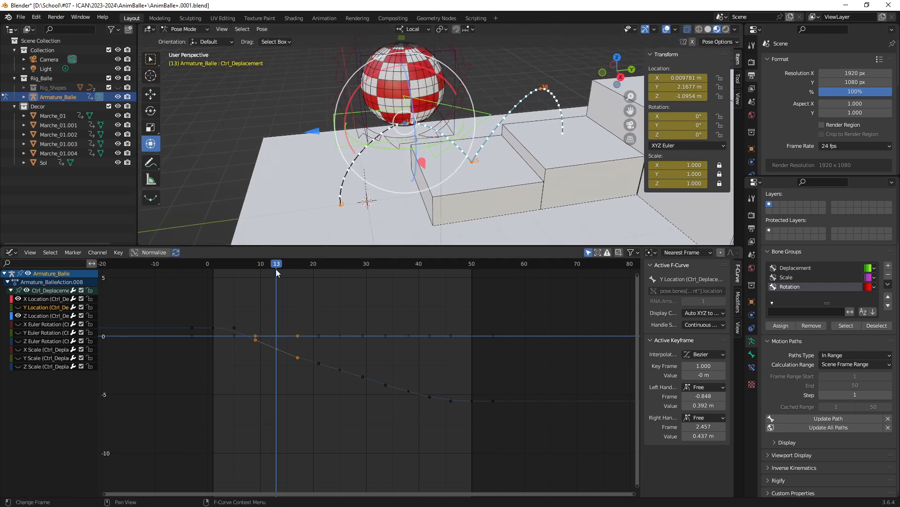
{"action": "middle_click_drag", "start_coordinate": [272, 307], "coordinate": [328, 353], "text": "ctrl"}
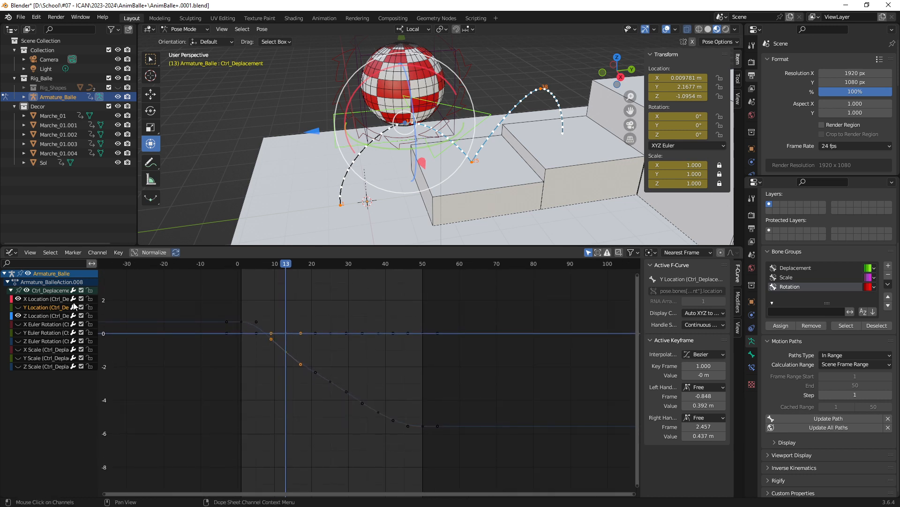
- Hide the X Location curve and make Z Location the active curve
{"action": "left_click", "coordinate": [47, 317]}
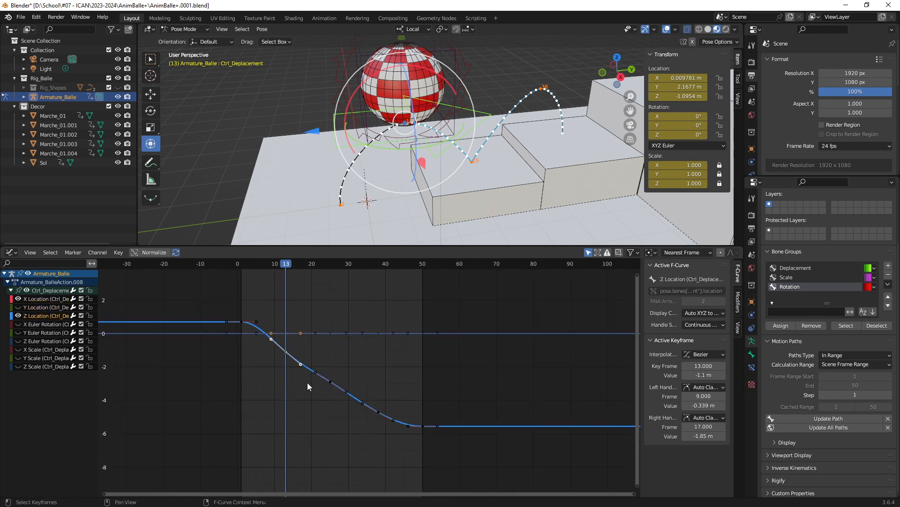
{"action": "left_click_drag", "start_coordinate": [234, 307], "coordinate": [456, 468]}
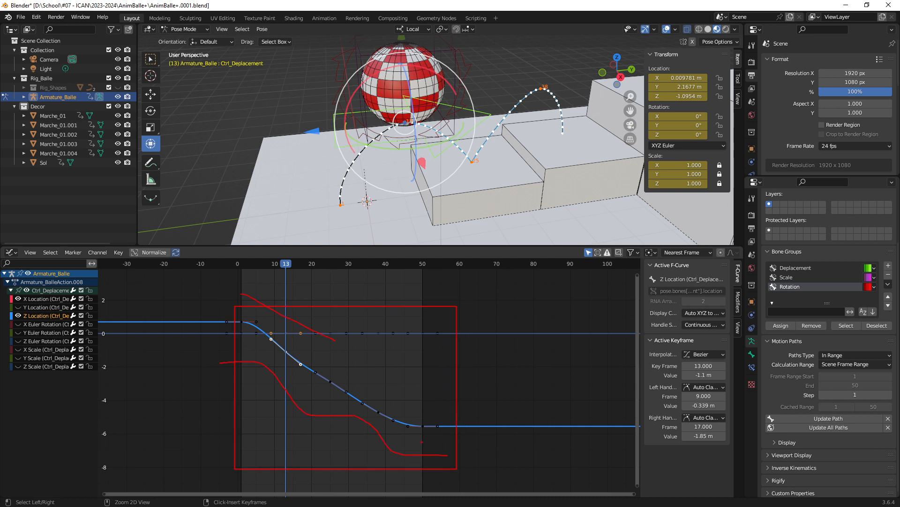
{"action": "key", "text": "Escape"}
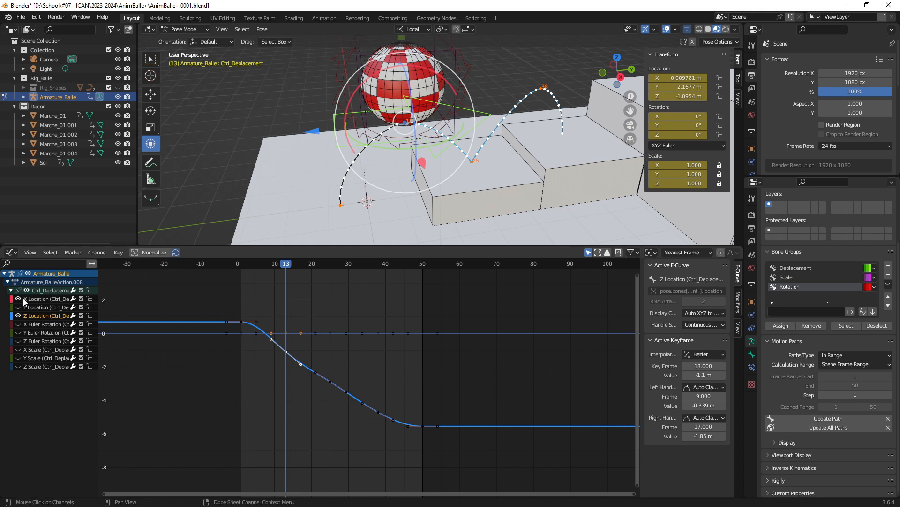
{"action": "left_click", "coordinate": [43, 299]}
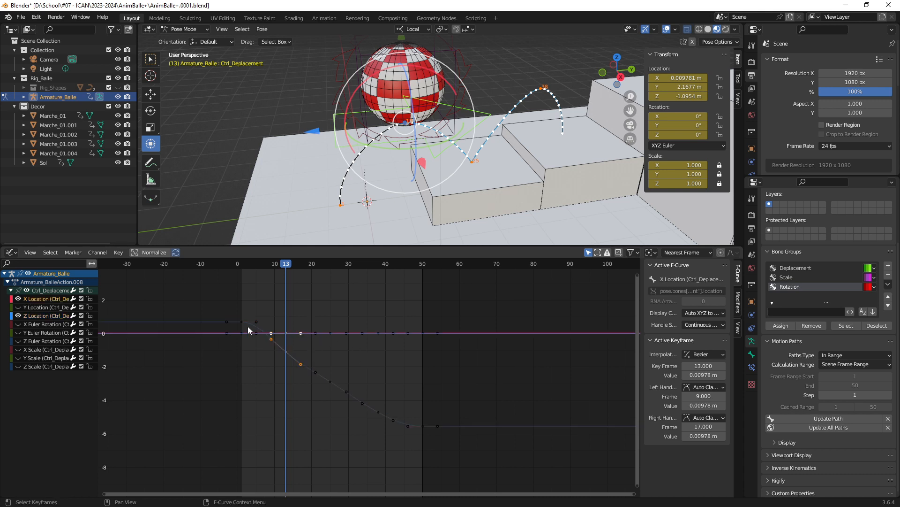
{"action": "left_click", "coordinate": [19, 299]}
{"action": "left_click", "coordinate": [28, 316]}
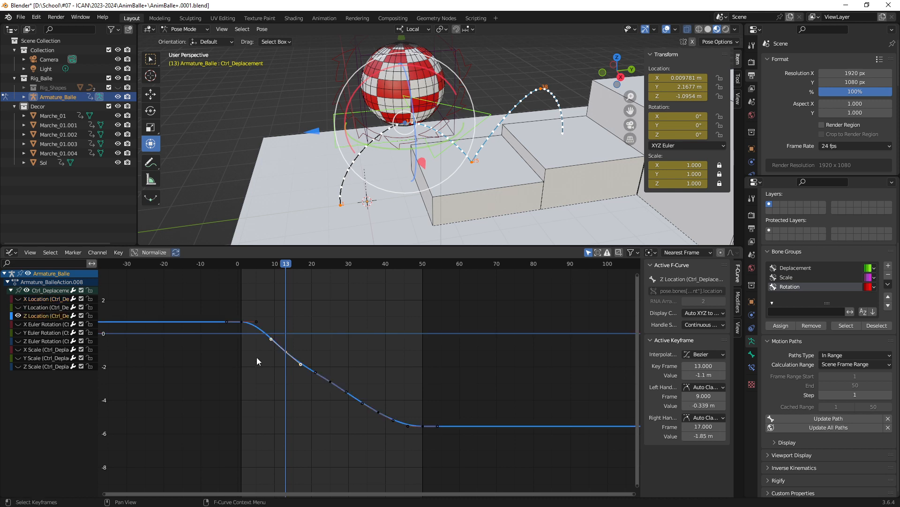
- Select all keyframes on the Z Location curve and set their interpolation mode to Linear
{"action": "left_click_drag", "start_coordinate": [231, 302], "coordinate": [445, 452]}
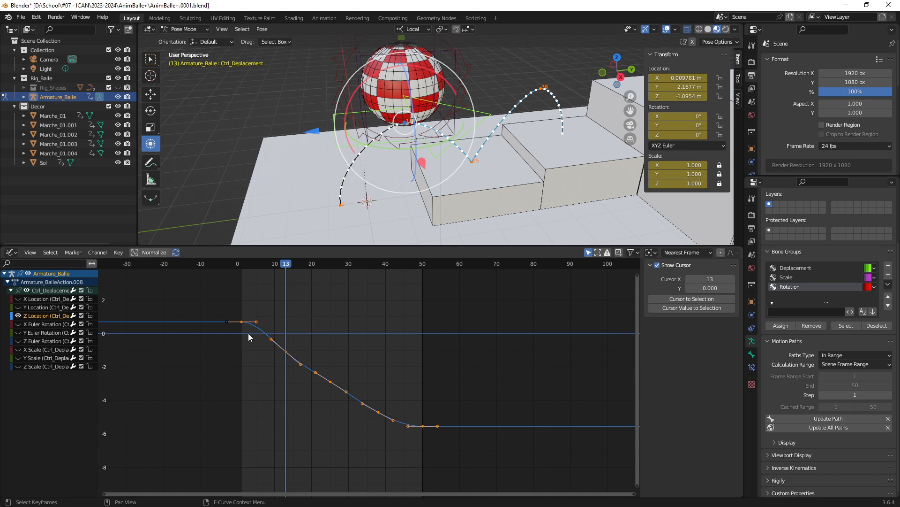
{"action": "left_click_drag", "start_coordinate": [216, 294], "coordinate": [473, 480]}
{"action": "right_click", "coordinate": [341, 321]}
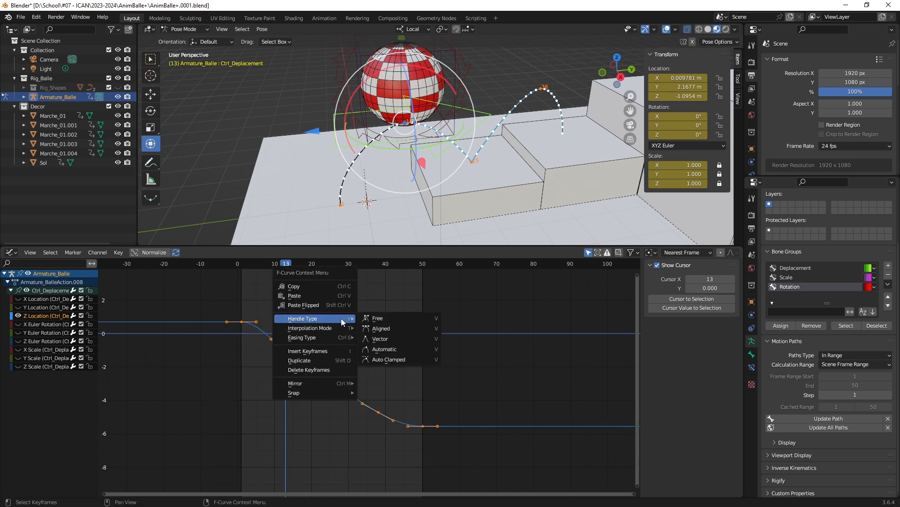
{"action": "mouse_move", "coordinate": [339, 332]}
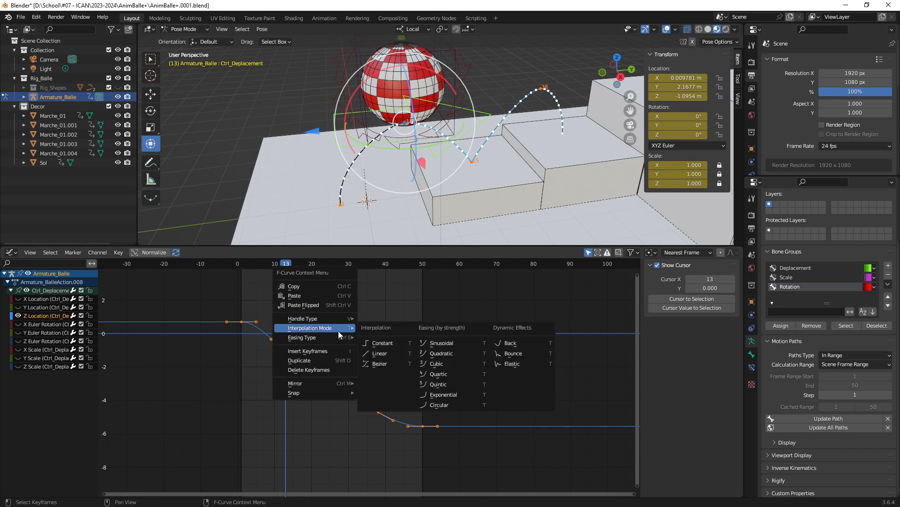
{"action": "left_click", "coordinate": [379, 353]}
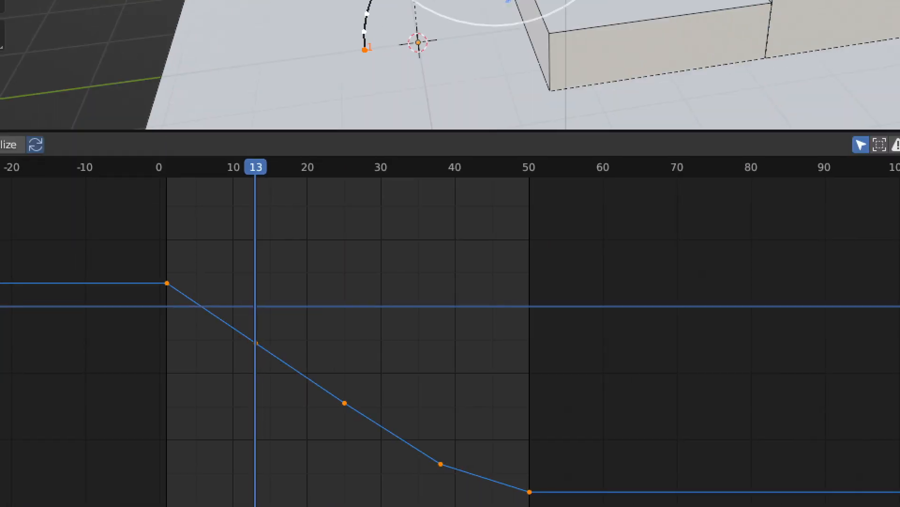
{"action": "mouse_move", "coordinate": [150, 244]}
{"action": "left_mouse_down"}
{"action": "mouse_move", "coordinate": [408, 417]}
{"action": "mouse_move", "coordinate": [508, 455]}
{"action": "left_mouse_up"}
{"action": "key", "text": "Escape"}
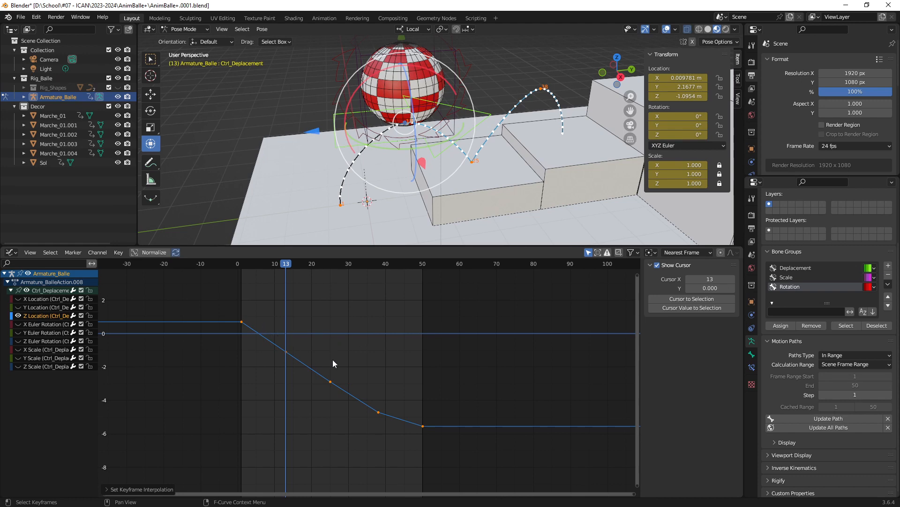
- Update all motion paths and inspect the ball's trajectory over the steps from several angles
{"action": "left_click", "coordinate": [861, 428]}
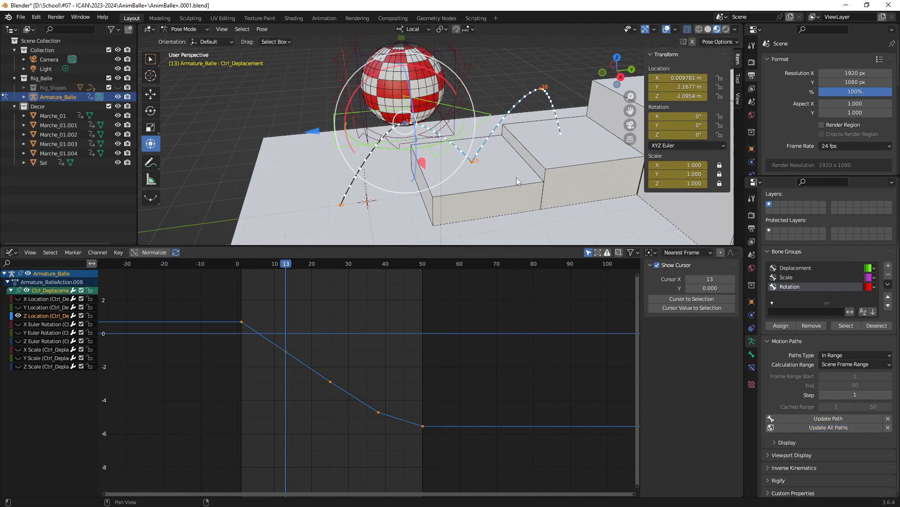
{"action": "middle_click_drag", "start_coordinate": [517, 177], "coordinate": [452, 173]}
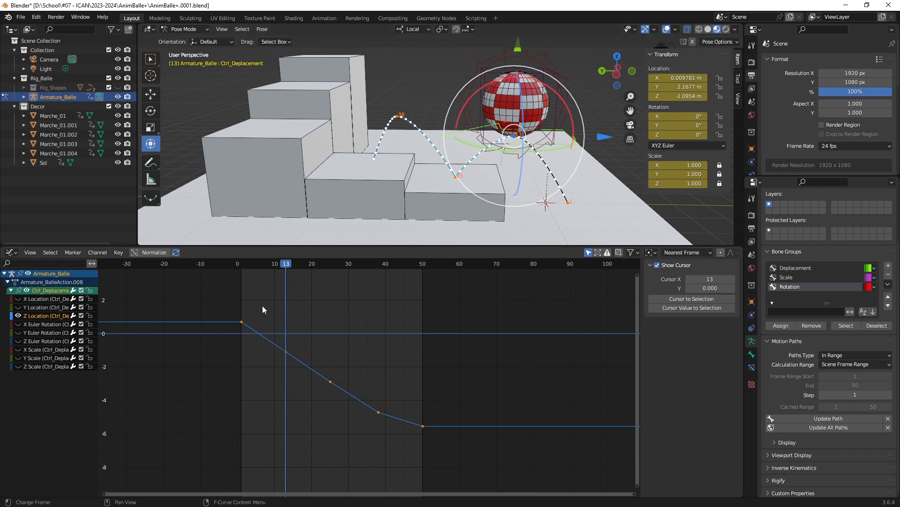
{"action": "middle_click_drag", "start_coordinate": [416, 127], "coordinate": [447, 138]}
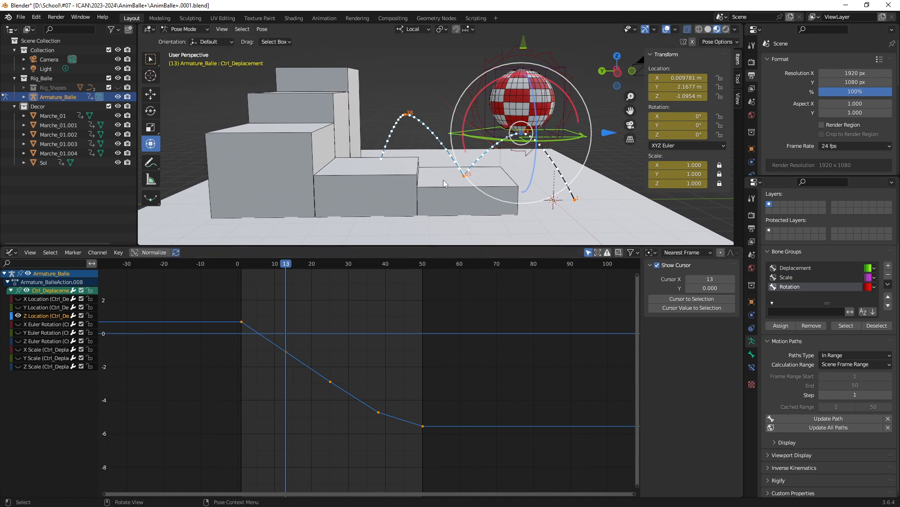
{"action": "middle_click_drag", "start_coordinate": [393, 171], "coordinate": [458, 244]}
- Enlarge the 3D viewport by shrinking the Graph Editor area, and switch that area to the Timeline
{"action": "left_click", "coordinate": [459, 243]}
{"action": "left_click_drag", "start_coordinate": [458, 244], "coordinate": [462, 380]}
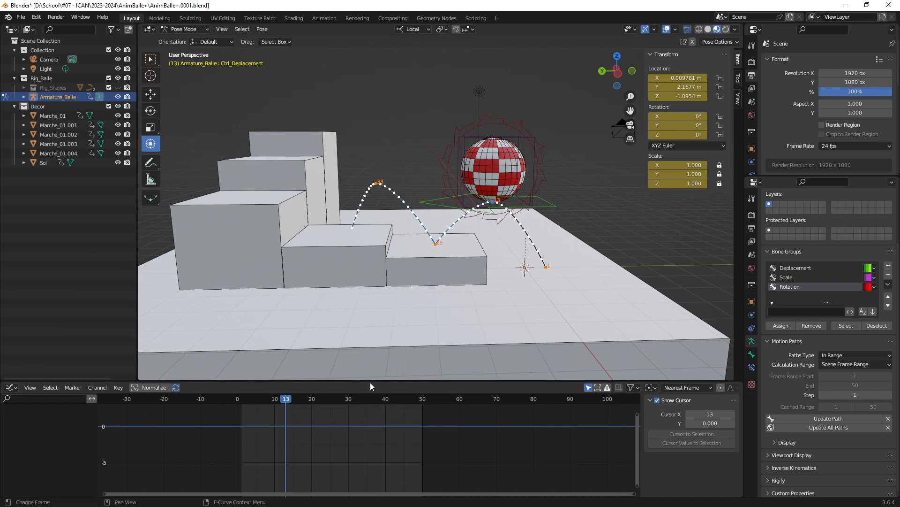
{"action": "left_click_drag", "start_coordinate": [370, 381], "coordinate": [262, 295]}
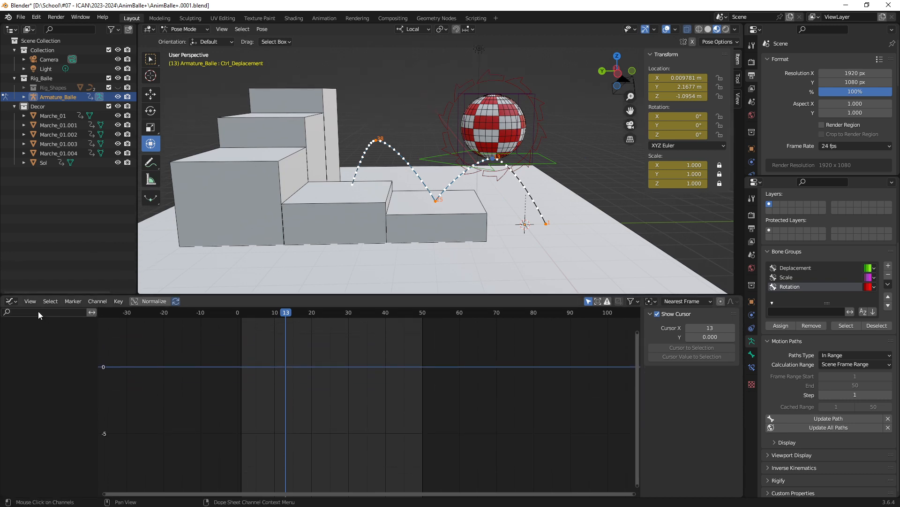
{"action": "left_click", "coordinate": [16, 302]}
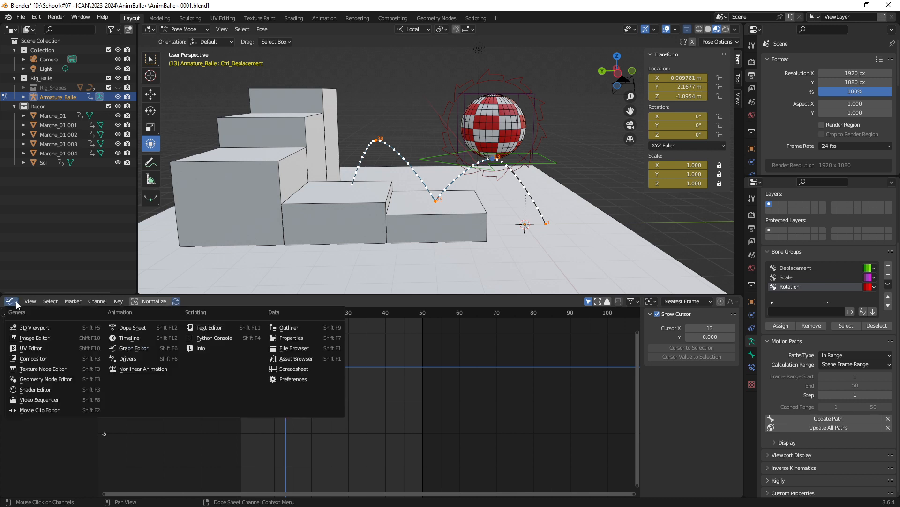
{"action": "left_click", "coordinate": [146, 339]}
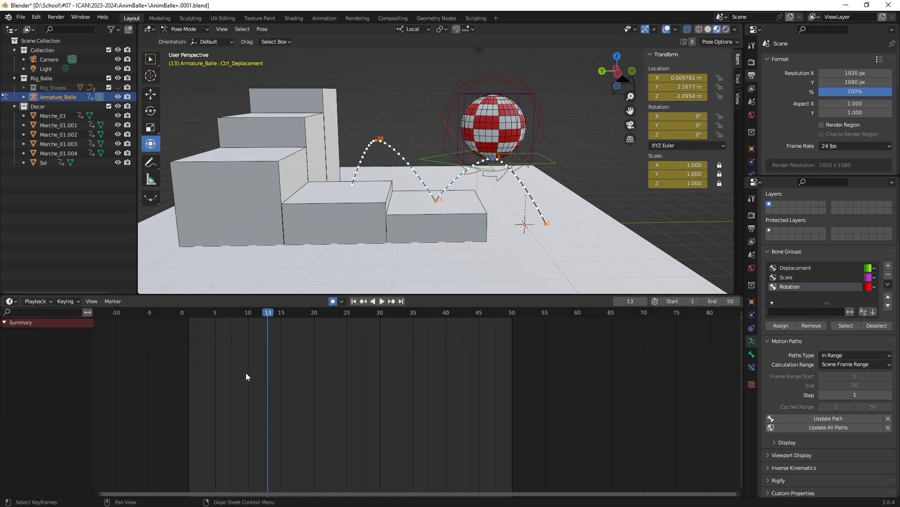
- Select the Ctrl_Deplacement control beneath the ball to display its keyframes in the Timeline
{"action": "middle_click_drag", "start_coordinate": [351, 436], "coordinate": [386, 415]}
{"action": "left_click", "coordinate": [546, 163]}
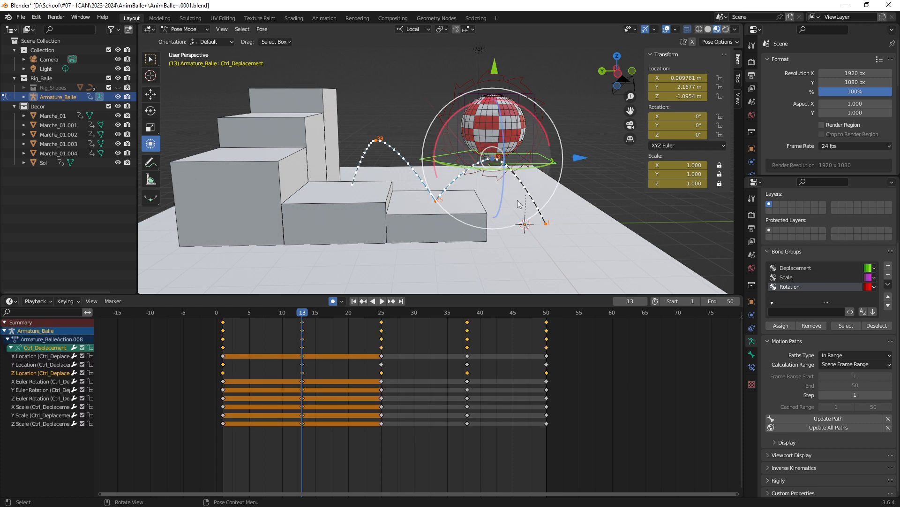
{"action": "scroll", "coordinate": [497, 188], "scroll_direction": "up", "scroll_amount": 3}
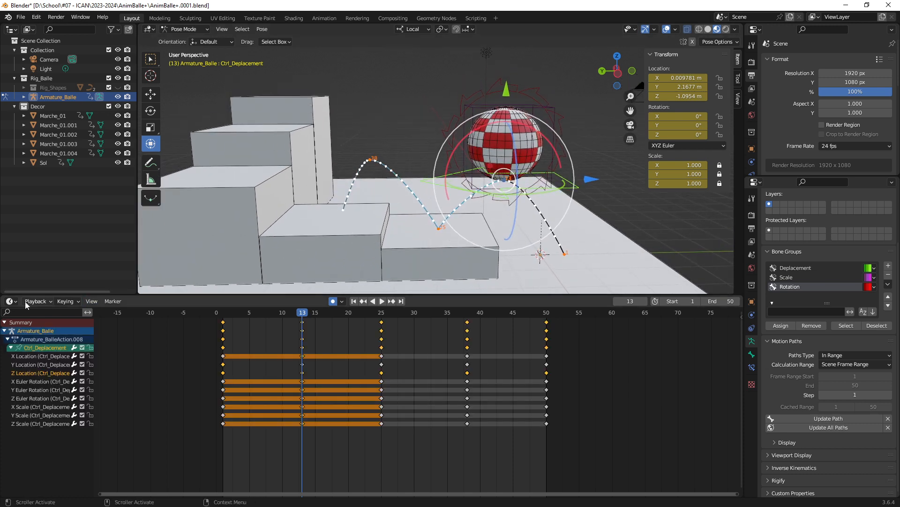
- Collapse the Ctrl_Deplacement, action and armature channels so that only the Summary row of keyframes is listed
{"action": "left_click", "coordinate": [10, 301]}
{"action": "left_click", "coordinate": [130, 338]}
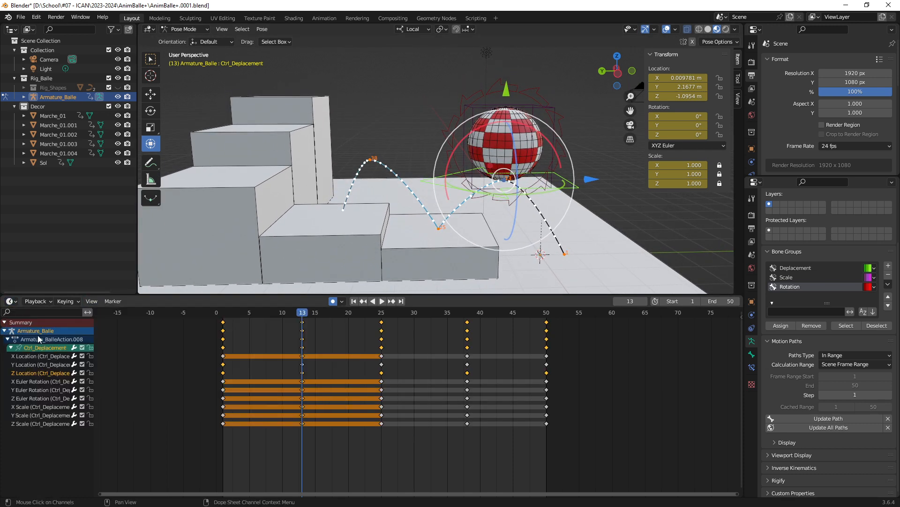
{"action": "left_click", "coordinate": [11, 347]}
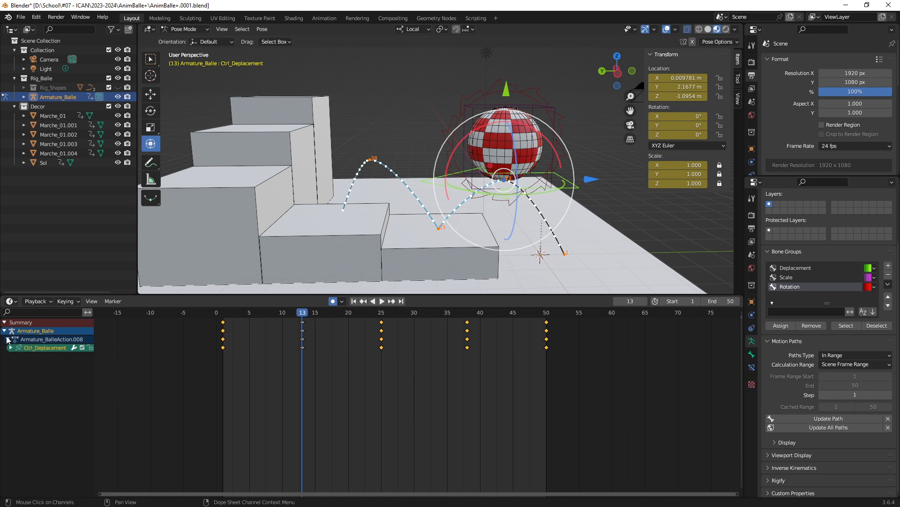
{"action": "left_click", "coordinate": [7, 339]}
{"action": "left_click", "coordinate": [4, 330]}
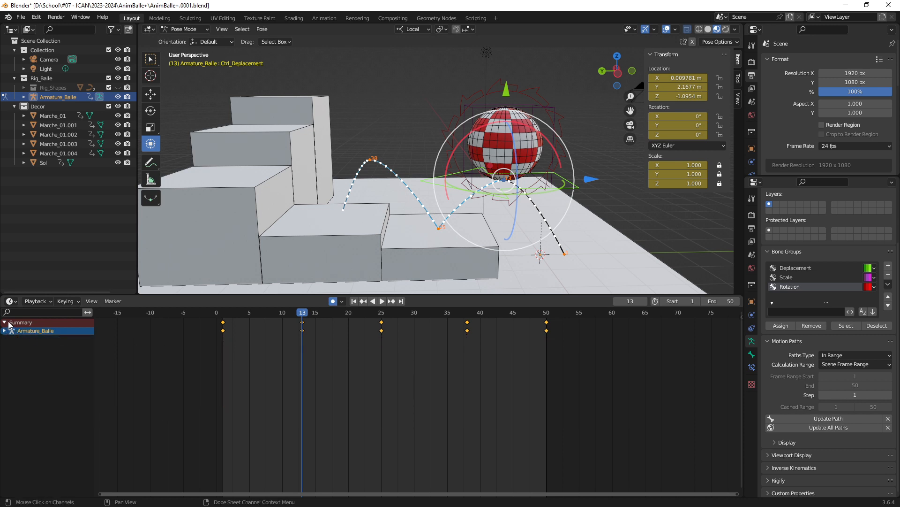
{"action": "left_click", "coordinate": [6, 323]}
- At frame 38, slide the Ctrl_Deplacement control along its local Z axis to a Z location of about -4.263 m
{"action": "middle_click_drag", "start_coordinate": [522, 211], "coordinate": [434, 198]}
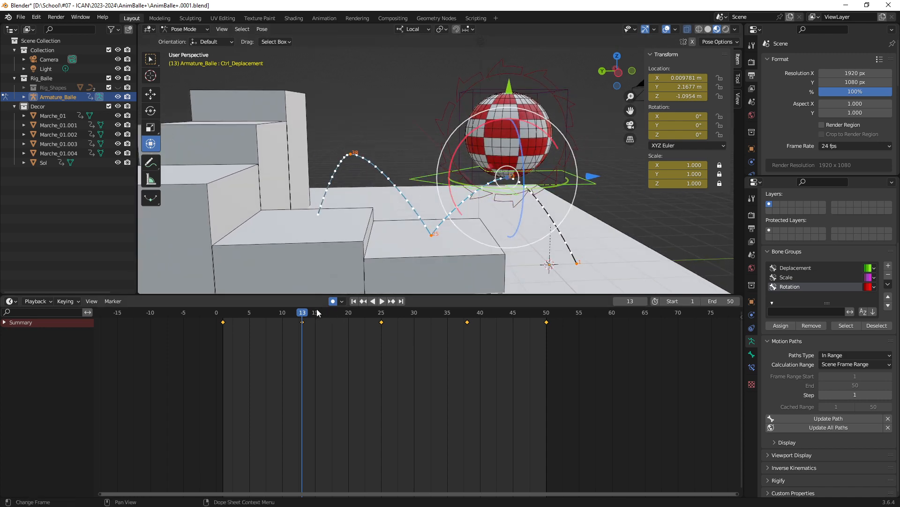
{"action": "left_click_drag", "start_coordinate": [317, 310], "coordinate": [466, 320]}
{"action": "scroll", "coordinate": [387, 176], "scroll_direction": "up", "scroll_amount": 2}
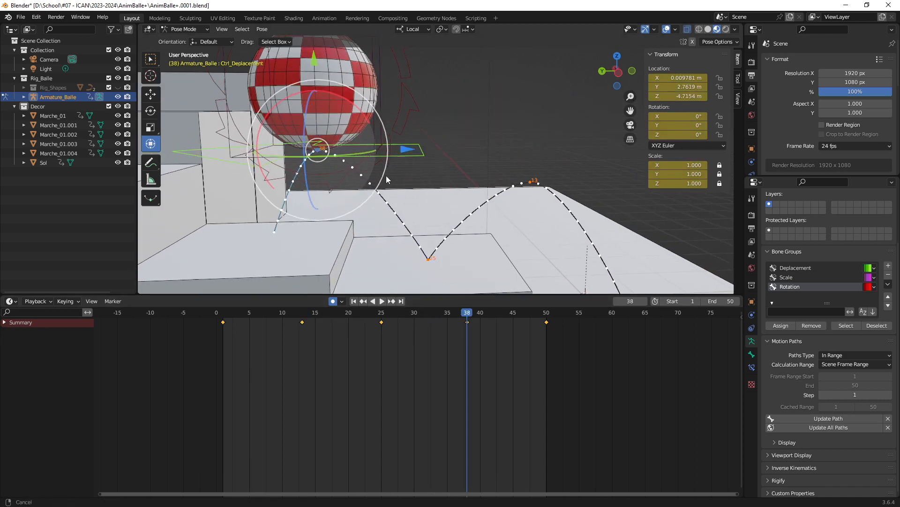
{"action": "middle_click_drag", "start_coordinate": [387, 176], "coordinate": [441, 180]}
{"action": "left_click_drag", "start_coordinate": [469, 157], "coordinate": [490, 154]}
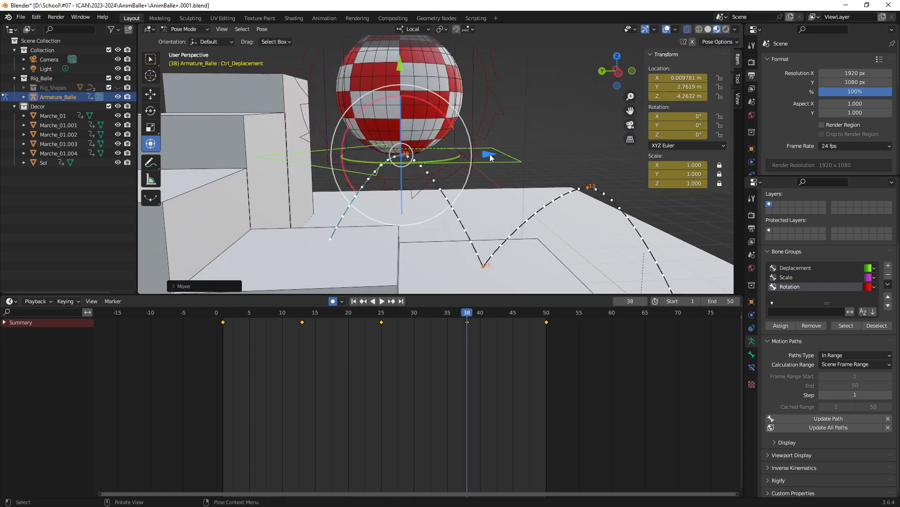
{"action": "middle_click_drag", "start_coordinate": [491, 154], "coordinate": [537, 229]}
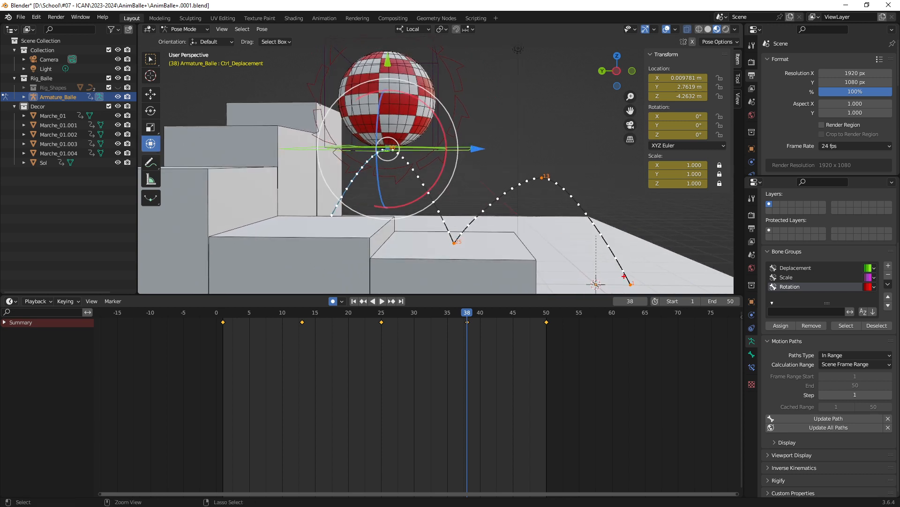
- At frame 13, slide the Ctrl_Deplacement control along its local Z axis to a Z location of about -1.325 m
{"action": "left_click_drag", "start_coordinate": [624, 276], "coordinate": [500, 192]}
{"action": "left_click", "coordinate": [304, 315]}
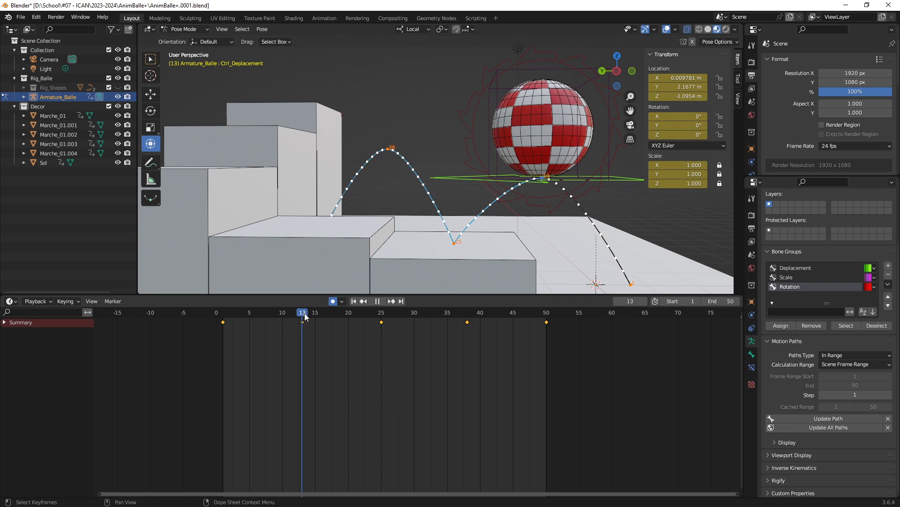
{"action": "middle_click_drag", "start_coordinate": [564, 194], "coordinate": [510, 199], "text": "shift"}
{"action": "left_click_drag", "start_coordinate": [574, 184], "coordinate": [562, 186]}
{"action": "scroll", "coordinate": [499, 217], "scroll_direction": "down", "scroll_amount": 1}
{"action": "middle_click_drag", "start_coordinate": [499, 238], "coordinate": [401, 228], "text": "shift"}
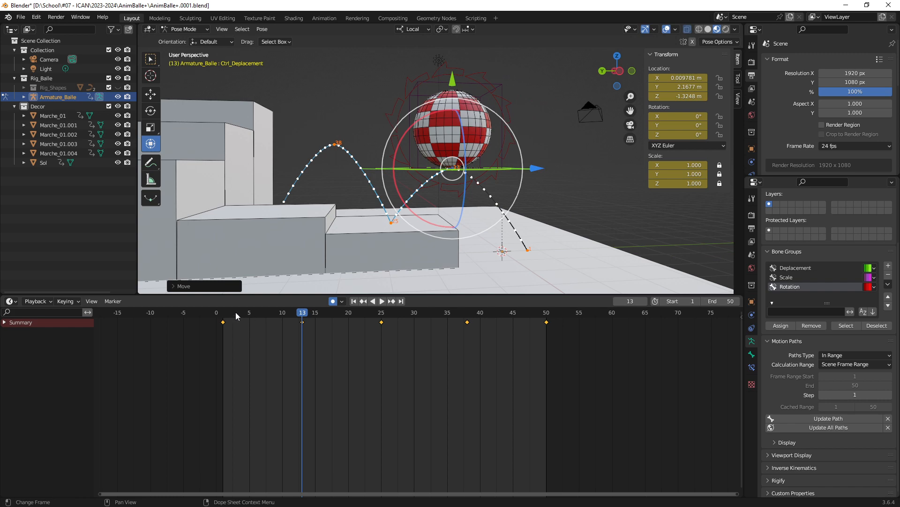
- Play the animation from frame 1 and check the ball's bounces over the first two steps from different angles
{"action": "left_click", "coordinate": [223, 312]}
{"action": "key", "text": "space"}
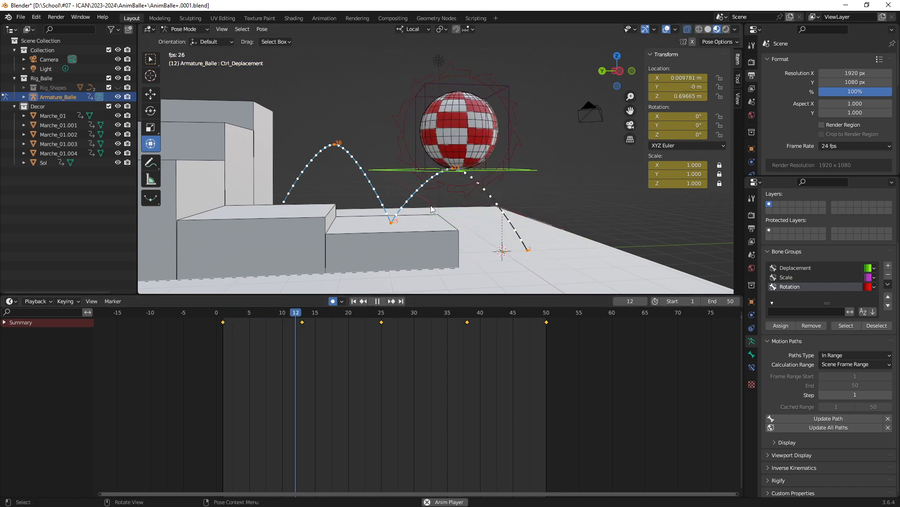
{"action": "middle_click_drag", "start_coordinate": [432, 206], "coordinate": [498, 214]}
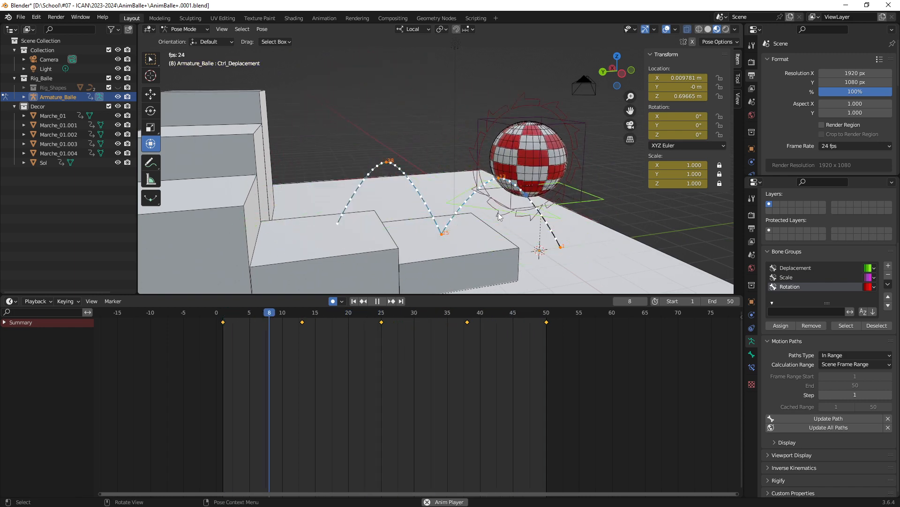
{"action": "middle_click_drag", "start_coordinate": [505, 212], "coordinate": [453, 223]}
{"action": "key", "text": "space"}
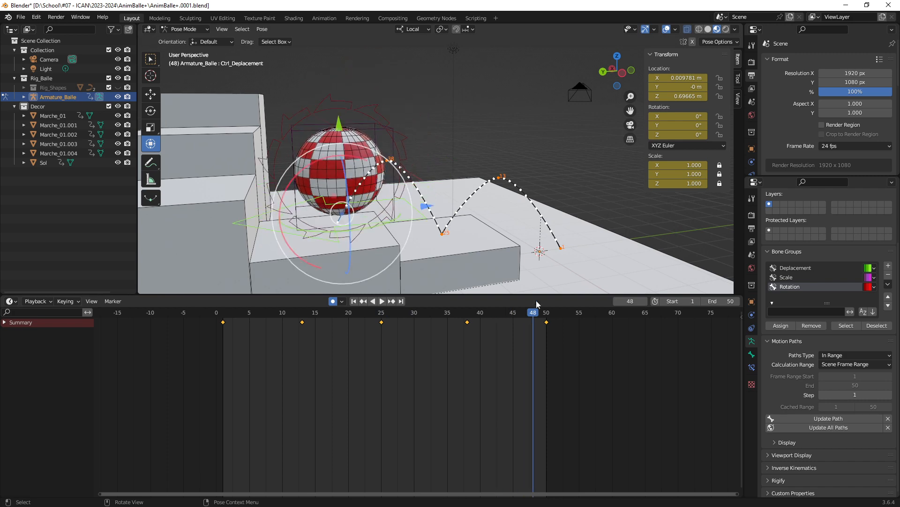
- Shrink the Timeline area to enlarge the 3D viewport and frame the whole staircase
{"action": "scroll", "coordinate": [444, 347], "scroll_direction": "down", "scroll_amount": 3}
{"action": "left_click_drag", "start_coordinate": [444, 294], "coordinate": [454, 409]}
{"action": "scroll", "coordinate": [367, 300], "scroll_direction": "down", "scroll_amount": 2}
{"action": "middle_click_drag", "start_coordinate": [367, 299], "coordinate": [484, 336], "text": "shift"}
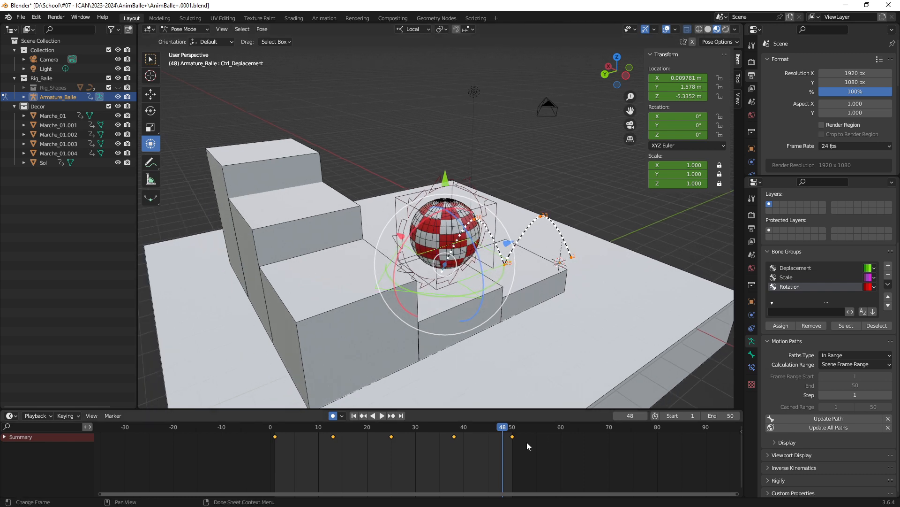
- At frame 75, move the Ctrl_Deplacement control onto the third step, at about Y 2.359 m and Z -8.822 m
{"action": "middle_click_drag", "start_coordinate": [527, 441], "coordinate": [416, 467]}
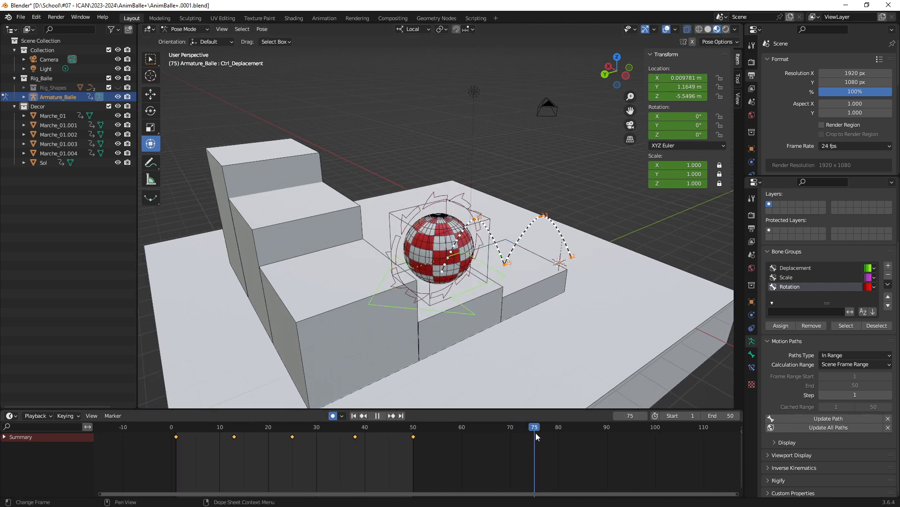
{"action": "left_click_drag", "start_coordinate": [536, 433], "coordinate": [536, 432]}
{"action": "middle_click_drag", "start_coordinate": [438, 256], "coordinate": [419, 254]}
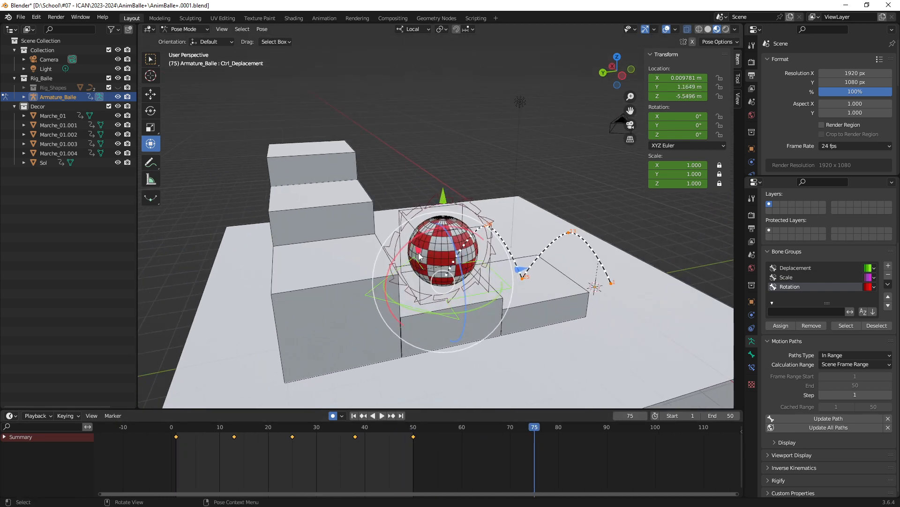
{"action": "left_click_drag", "start_coordinate": [419, 254], "coordinate": [289, 220]}
{"action": "middle_click_drag", "start_coordinate": [360, 299], "coordinate": [482, 282]}
{"action": "scroll", "coordinate": [482, 282], "scroll_direction": "up", "scroll_amount": 3}
{"action": "middle_click_drag", "start_coordinate": [526, 139], "coordinate": [459, 182], "text": "shift"}
{"action": "left_click_drag", "start_coordinate": [459, 174], "coordinate": [459, 171]}
{"action": "middle_click_drag", "start_coordinate": [459, 171], "coordinate": [460, 280]}
{"action": "scroll", "coordinate": [514, 288], "scroll_direction": "down", "scroll_amount": 2}
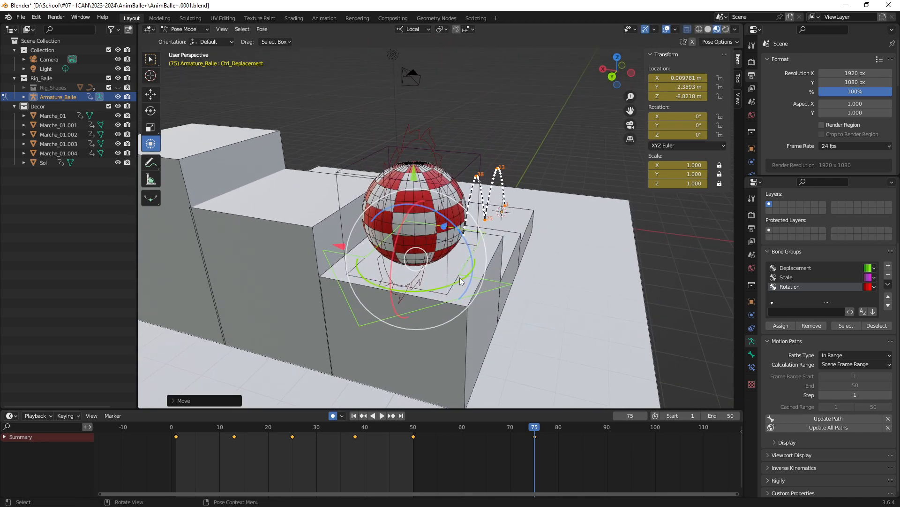
- Rotate the Ctrl_Deplacement control to -90° around its Y axis at frame 75
{"action": "left_click_drag", "start_coordinate": [460, 282], "coordinate": [392, 303]}
{"action": "middle_click_drag", "start_coordinate": [498, 276], "coordinate": [370, 202], "text": "shift"}
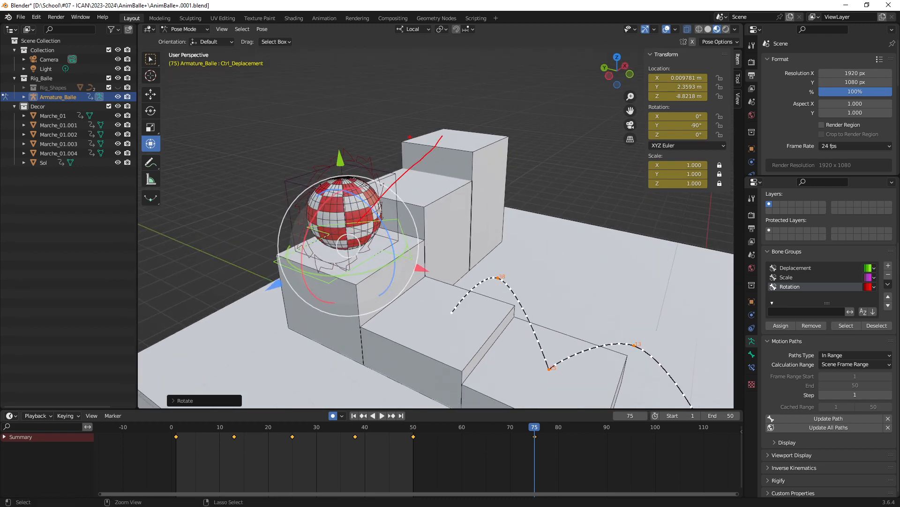
{"action": "middle_click_drag", "start_coordinate": [416, 281], "coordinate": [459, 259]}
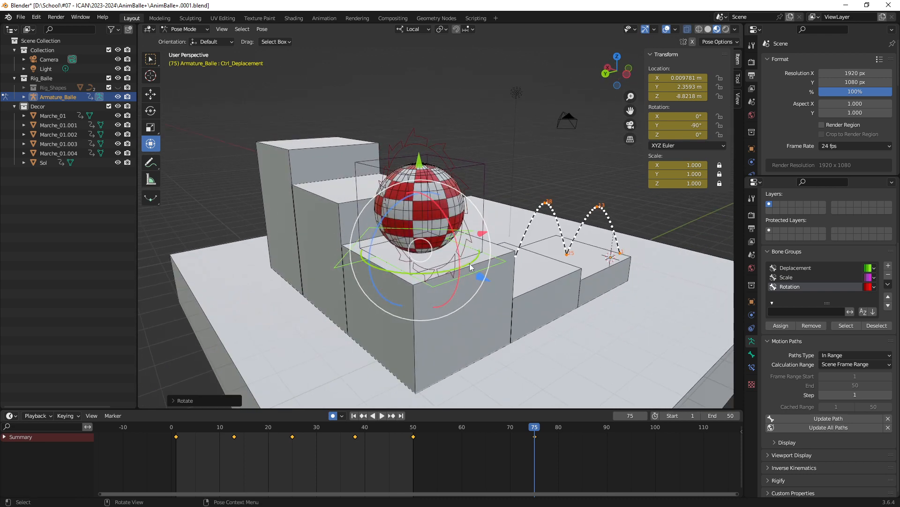
- Set the scene's end frame to 150 and update the motion paths to cover the extended range
{"action": "left_click_drag", "start_coordinate": [535, 430], "coordinate": [491, 436]}
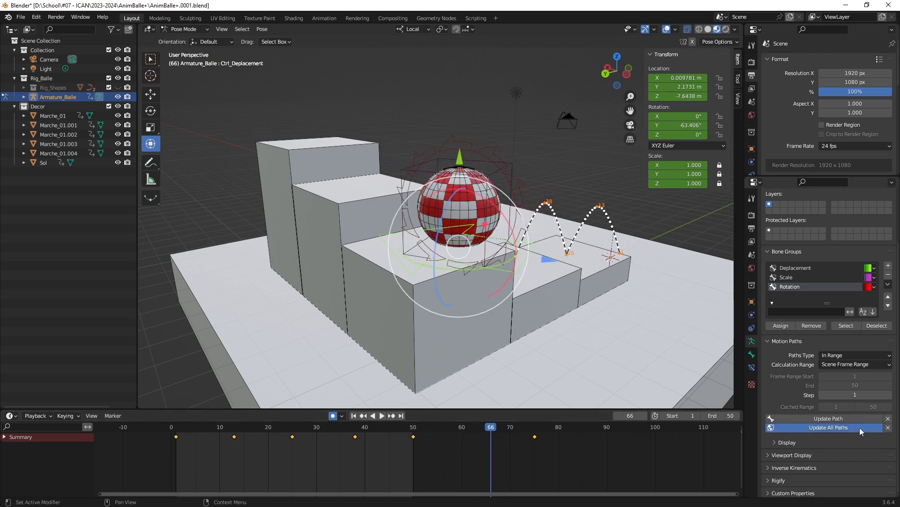
{"action": "middle_click_drag", "start_coordinate": [549, 262], "coordinate": [460, 241]}
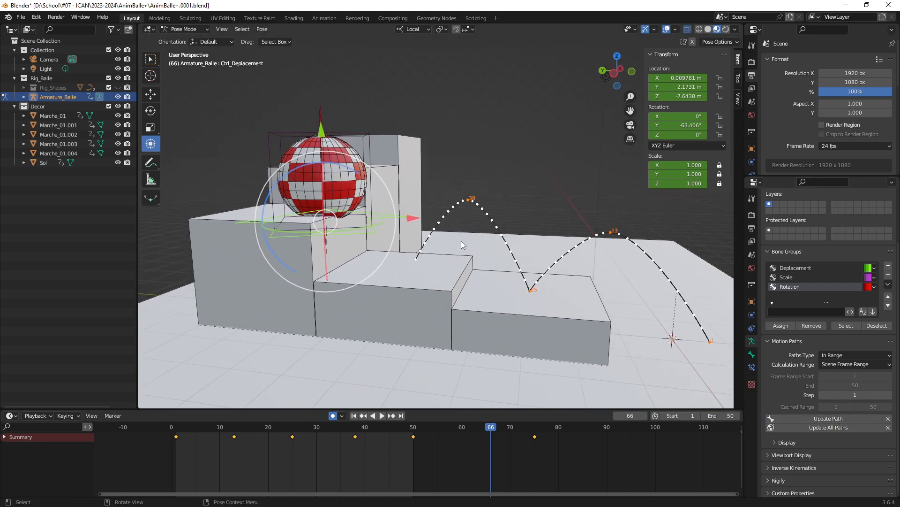
{"action": "middle_click_drag", "start_coordinate": [339, 225], "coordinate": [389, 243], "text": "shift"}
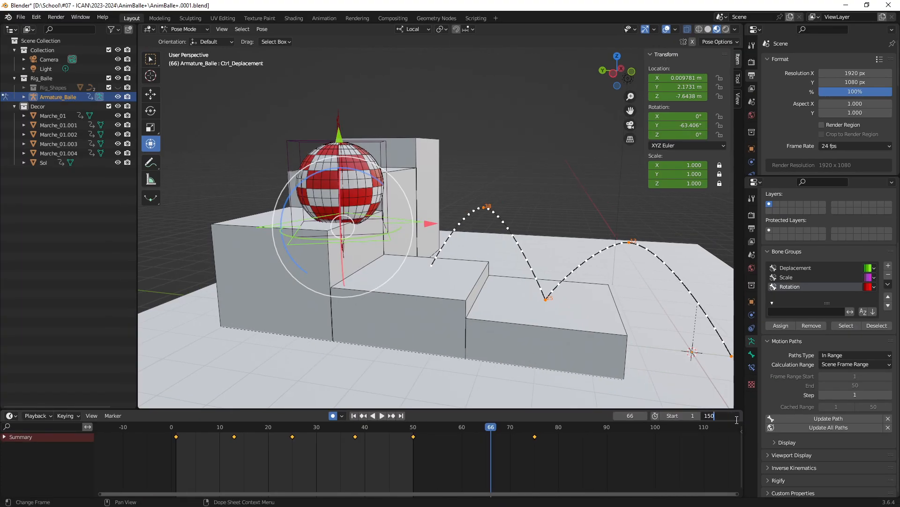
{"action": "key", "text": "Return"}
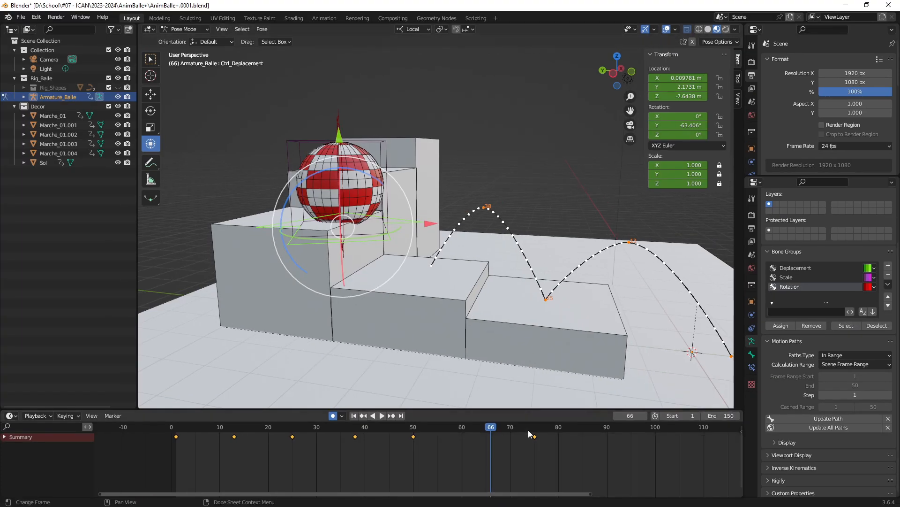
{"action": "scroll", "coordinate": [532, 454], "scroll_direction": "down", "scroll_amount": 3}
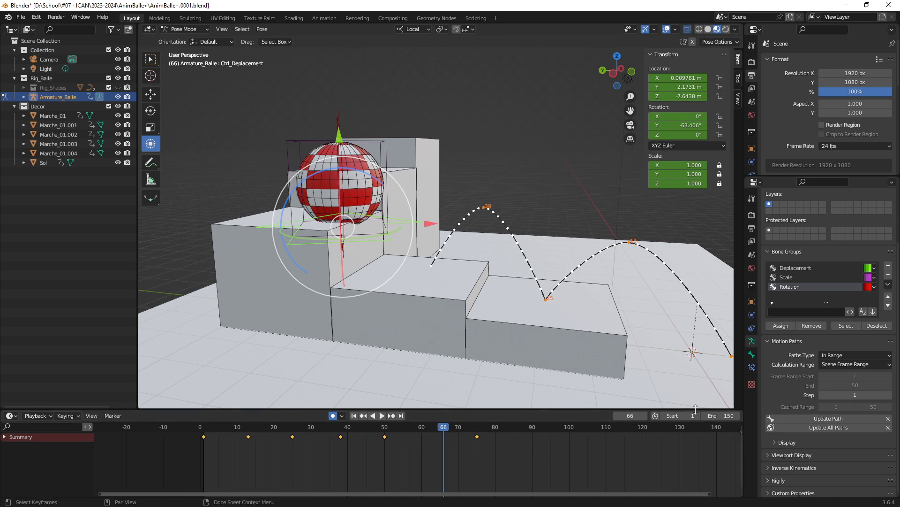
{"action": "left_click", "coordinate": [855, 428]}
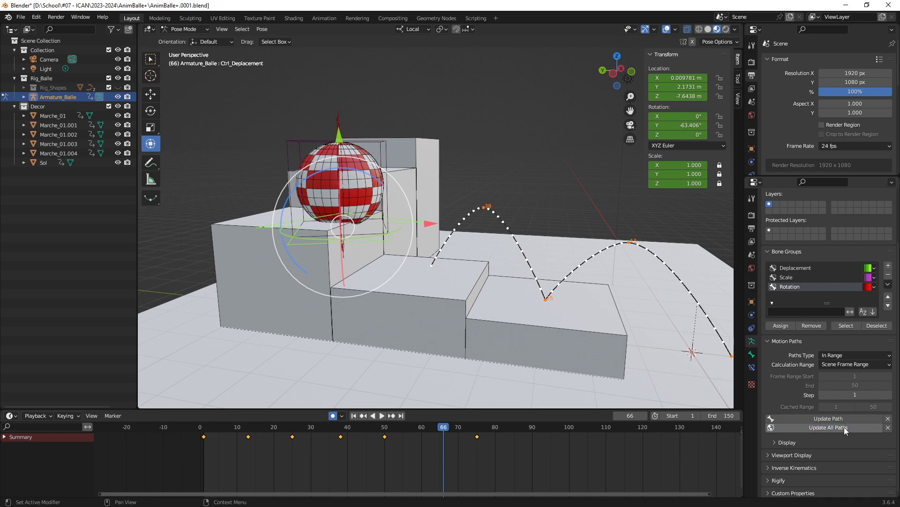
{"action": "left_click", "coordinate": [840, 420]}
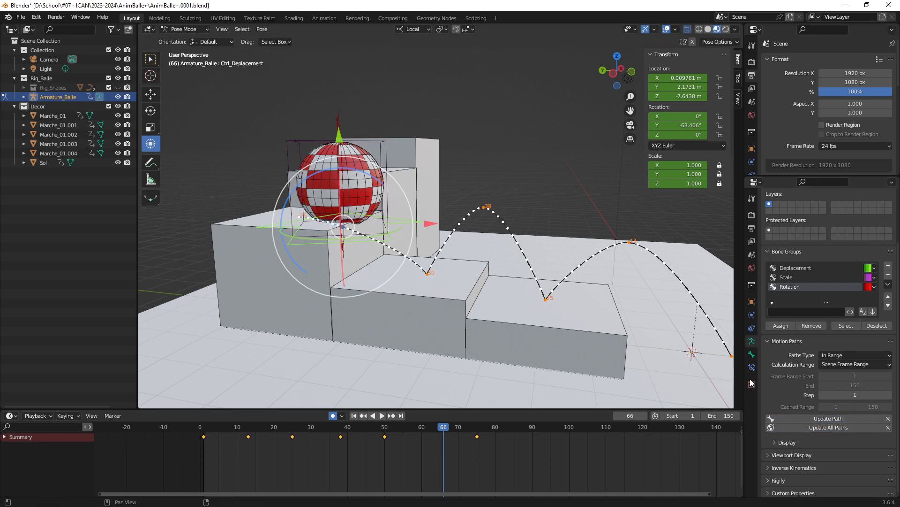
- At frame 63, raise the Ctrl_Deplacement control along Y to about 5.032 m for the peak of the third bounce
{"action": "middle_click_drag", "start_coordinate": [384, 225], "coordinate": [404, 242]}
{"action": "left_click_drag", "start_coordinate": [448, 428], "coordinate": [431, 428]}
{"action": "key", "text": "g"}
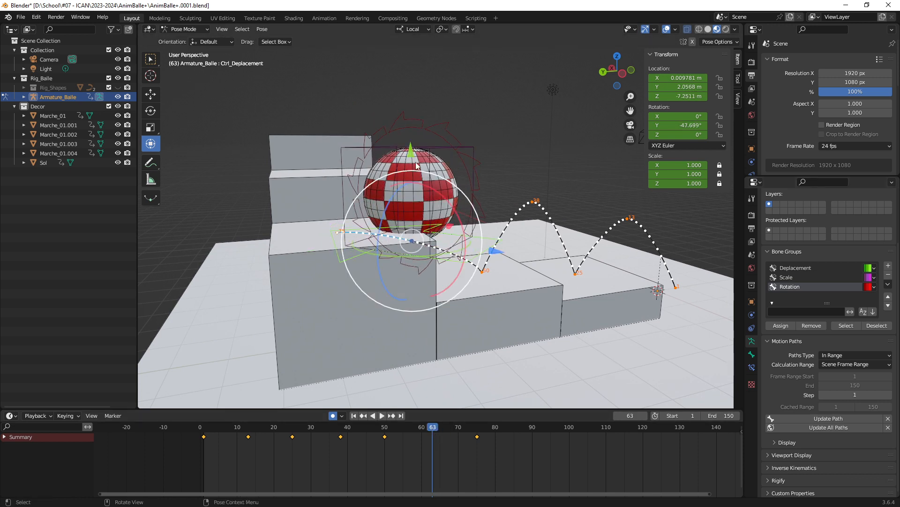
{"action": "key", "text": "y"}
{"action": "key", "text": "y"}
{"action": "left_click", "coordinate": [451, 177]}
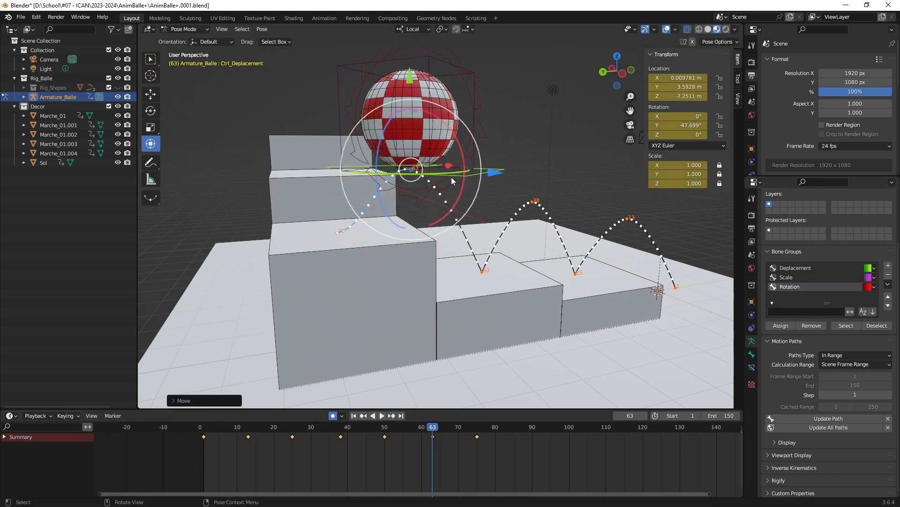
{"action": "middle_click_drag", "start_coordinate": [451, 177], "coordinate": [411, 88]}
{"action": "left_click_drag", "start_coordinate": [402, 93], "coordinate": [402, 77]}
{"action": "scroll", "coordinate": [402, 79], "scroll_direction": "down", "scroll_amount": 2}
{"action": "middle_click_drag", "start_coordinate": [404, 82], "coordinate": [421, 133], "text": "shift"}
{"action": "left_click_drag", "start_coordinate": [421, 134], "coordinate": [421, 98]}
{"action": "middle_click_drag", "start_coordinate": [436, 227], "coordinate": [453, 260]}
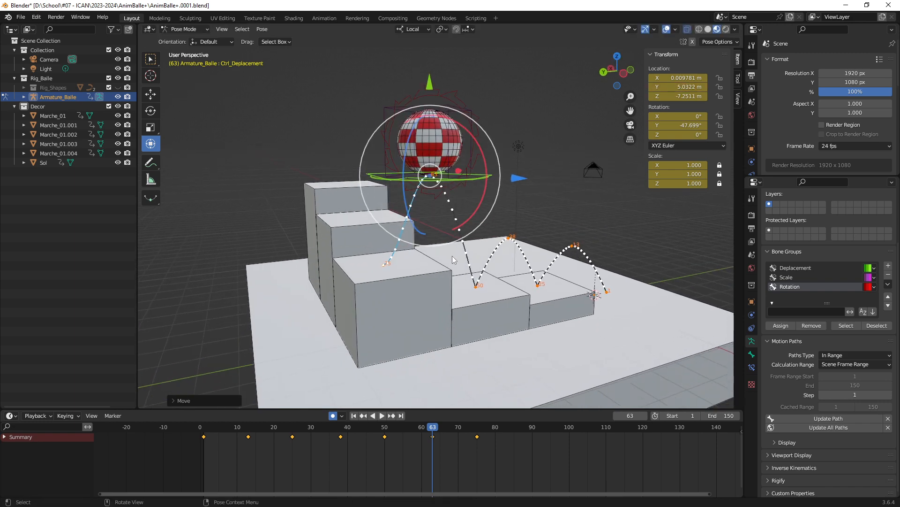
- Enlarge the Timeline area, switch it to the Graph Editor and show only the Y Location curve of Ctrl_Deplacement
{"action": "left_click_drag", "start_coordinate": [475, 409], "coordinate": [474, 329]}
{"action": "key", "text": "ctrl+Tab"}
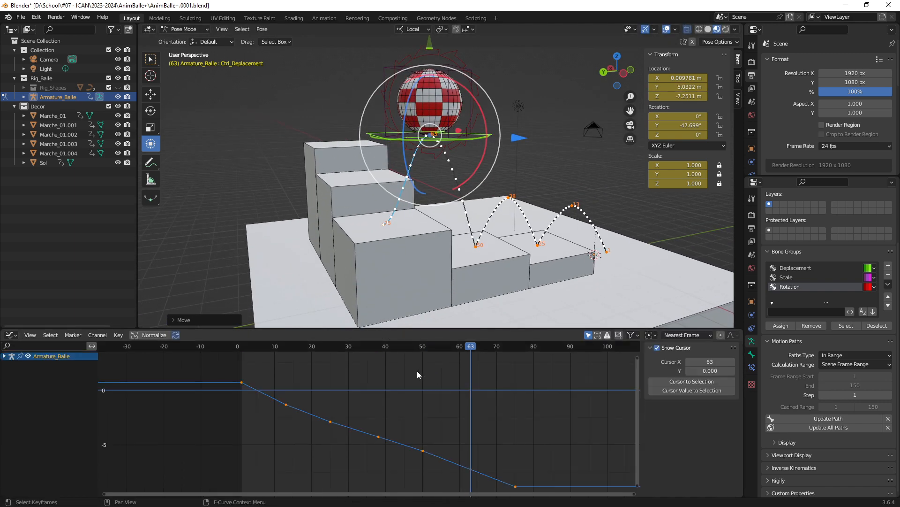
{"action": "scroll", "coordinate": [426, 408], "scroll_direction": "down", "scroll_amount": 3}
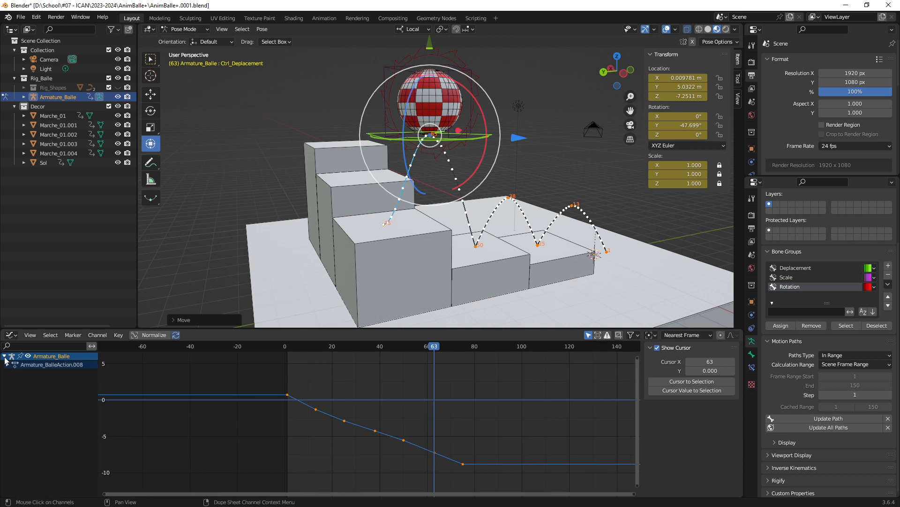
{"action": "left_click", "coordinate": [7, 365]}
{"action": "left_click", "coordinate": [18, 389]}
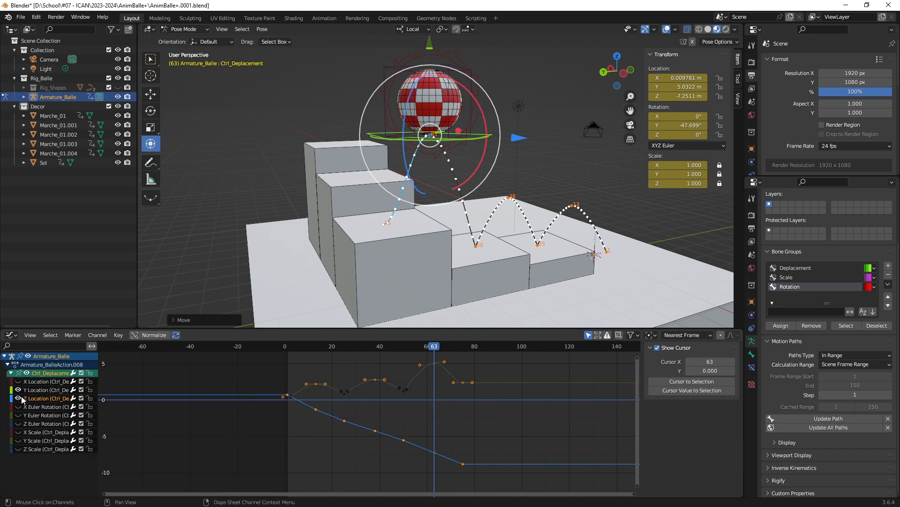
{"action": "left_click", "coordinate": [18, 398]}
{"action": "middle_click_drag", "start_coordinate": [442, 395], "coordinate": [434, 423], "text": "ctrl"}
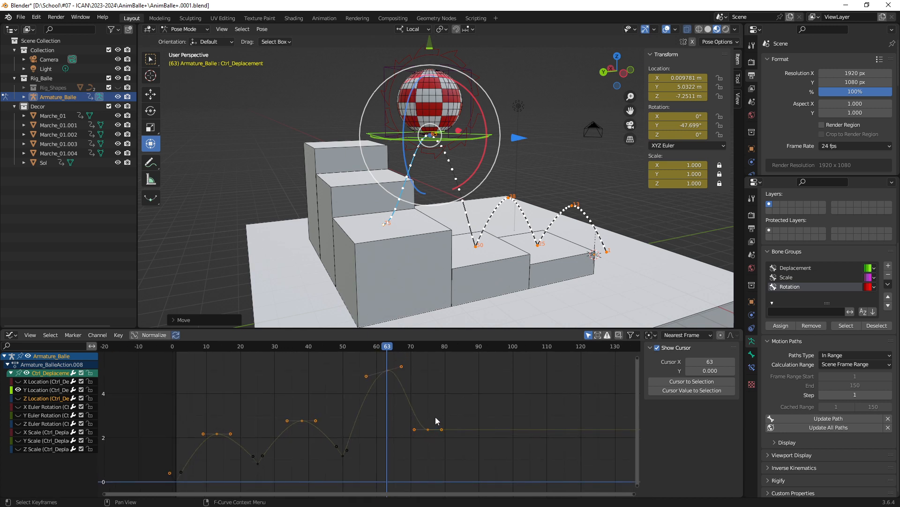
- Set the Y Location keyframe at frame 75 to Free handles and raise its left handle for a sharp landing
{"action": "left_click", "coordinate": [430, 426]}
{"action": "right_click", "coordinate": [429, 426]}
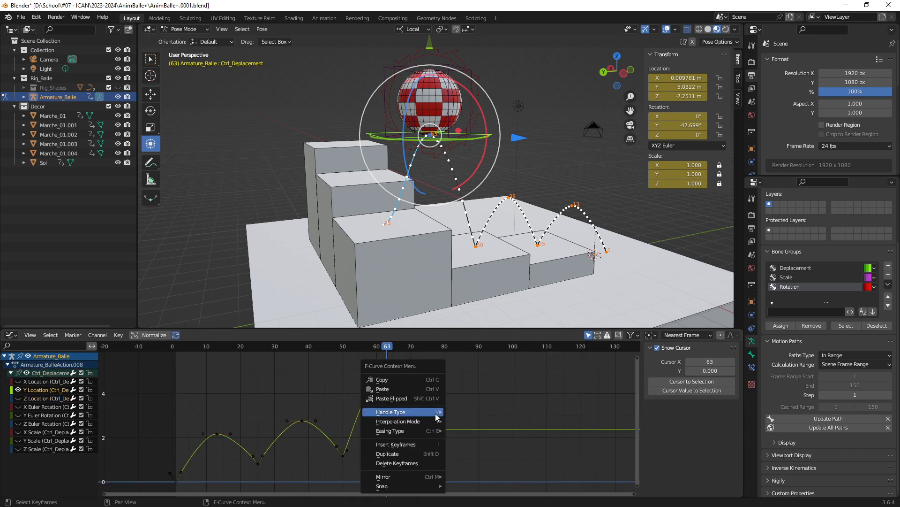
{"action": "mouse_move", "coordinate": [437, 415]}
{"action": "left_click", "coordinate": [471, 415]}
{"action": "left_click_drag", "start_coordinate": [415, 432], "coordinate": [418, 386]}
- Set the Y Location keyframe at frame 63 to Automatic handles and raise the right handle of the keyframe at frame 50
{"action": "left_click", "coordinate": [379, 364]}
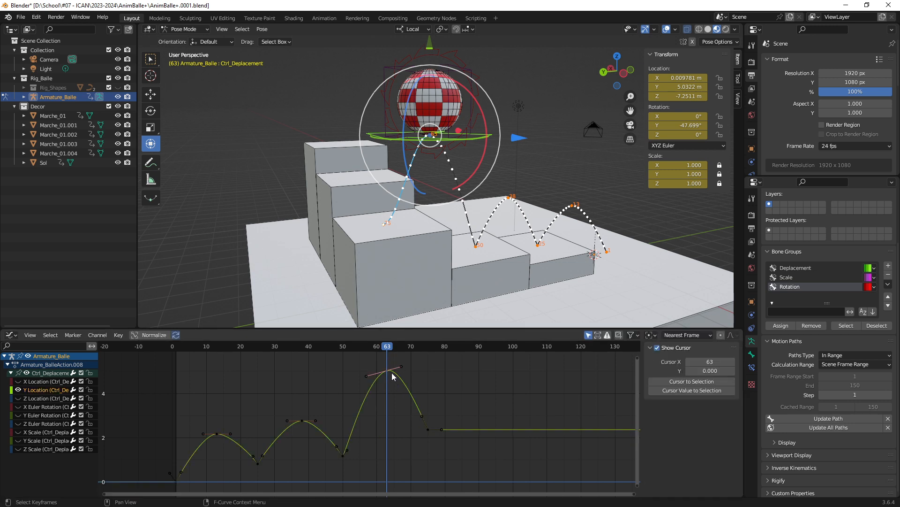
{"action": "right_click", "coordinate": [392, 373]}
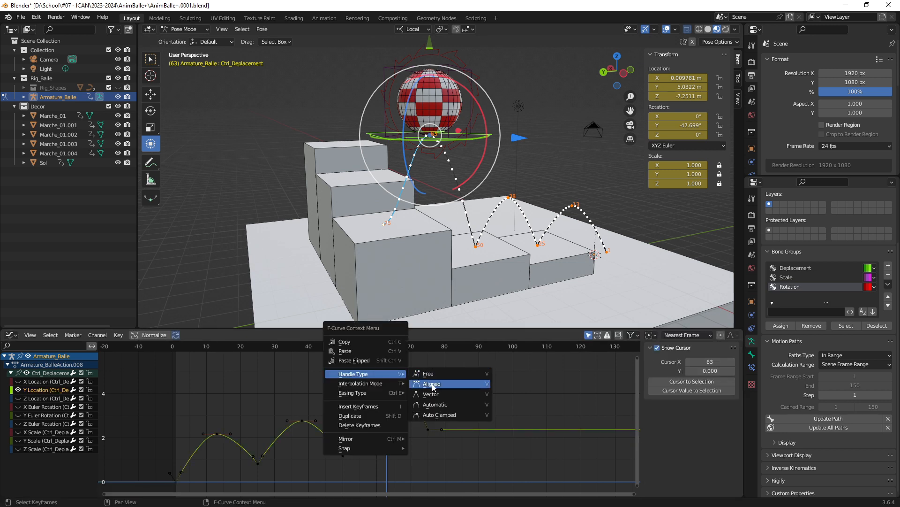
{"action": "left_click", "coordinate": [436, 384]}
{"action": "right_click", "coordinate": [385, 369]}
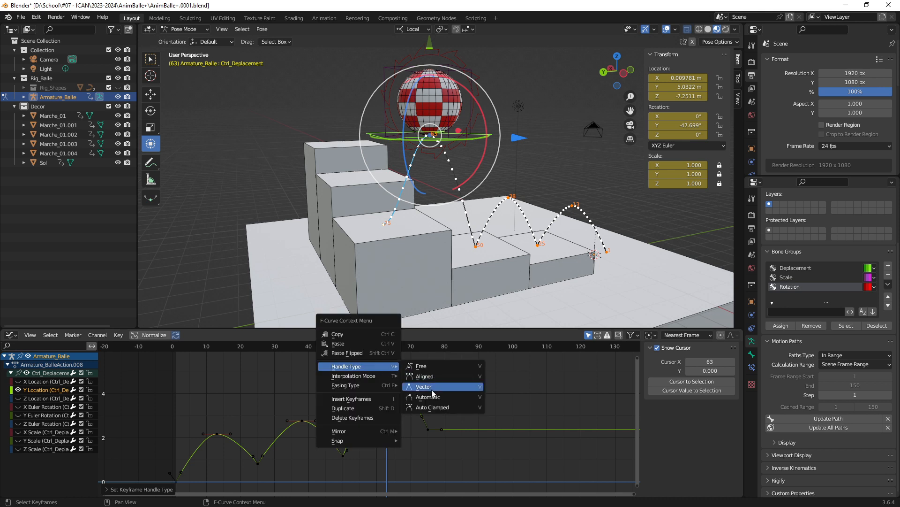
{"action": "left_click", "coordinate": [438, 395]}
{"action": "left_click", "coordinate": [393, 386]}
{"action": "left_click", "coordinate": [387, 371]}
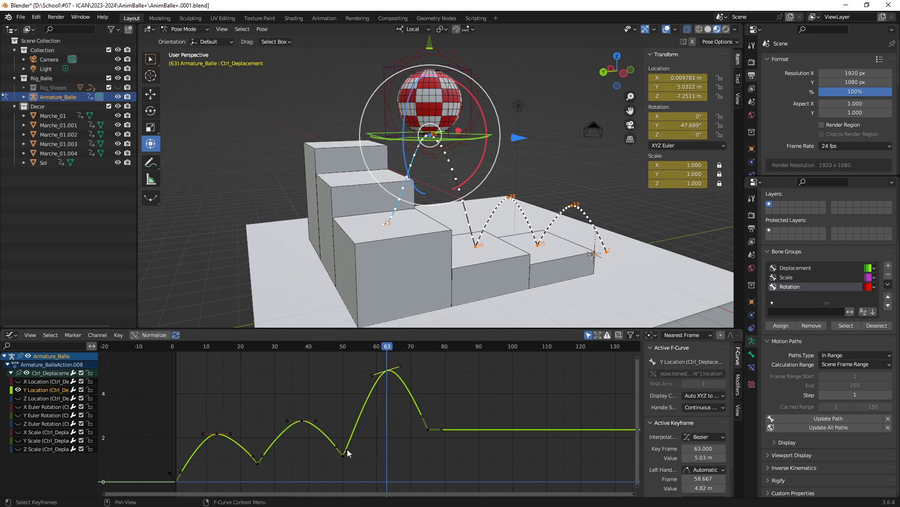
{"action": "left_click_drag", "start_coordinate": [348, 452], "coordinate": [348, 426]}
{"action": "left_click", "coordinate": [448, 384]}
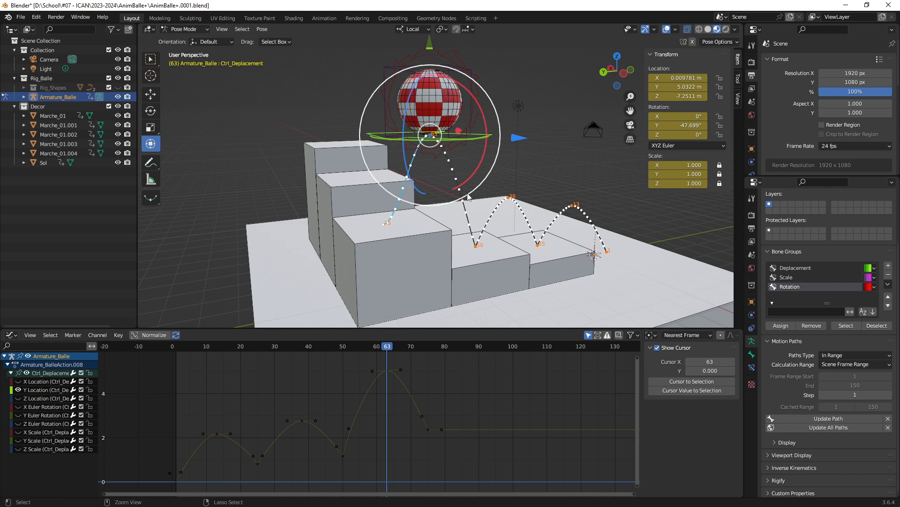
- Shrink the Graph Editor area and switch it back to the Timeline
{"action": "middle_click_drag", "start_coordinate": [417, 213], "coordinate": [429, 219], "text": "shift"}
{"action": "scroll", "coordinate": [439, 242], "scroll_direction": "up", "scroll_amount": 1, "text": "shift"}
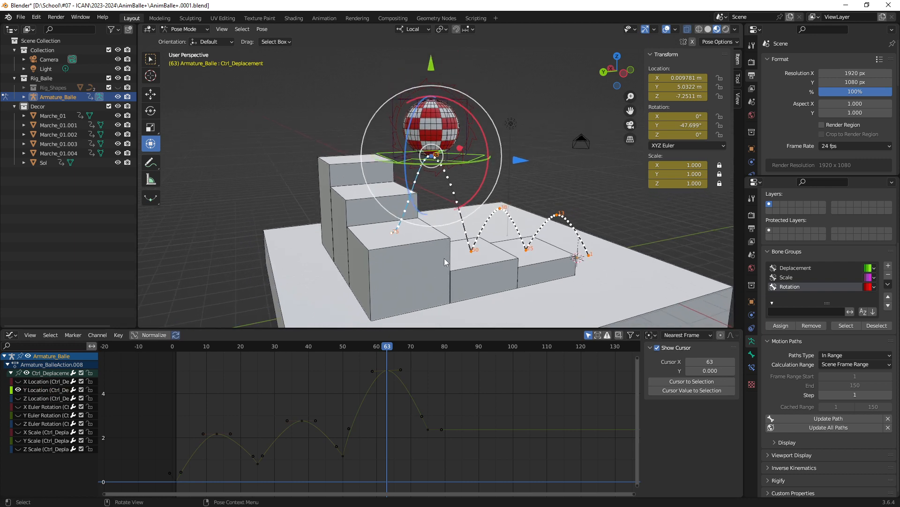
{"action": "middle_click_drag", "start_coordinate": [420, 281], "coordinate": [454, 329]}
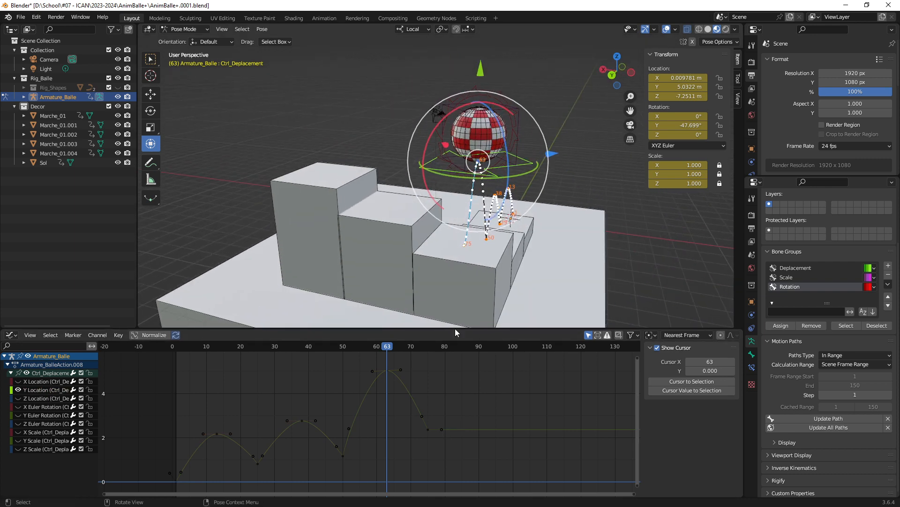
{"action": "left_click_drag", "start_coordinate": [458, 330], "coordinate": [477, 409]}
{"action": "key", "text": "ctrl+Tab"}
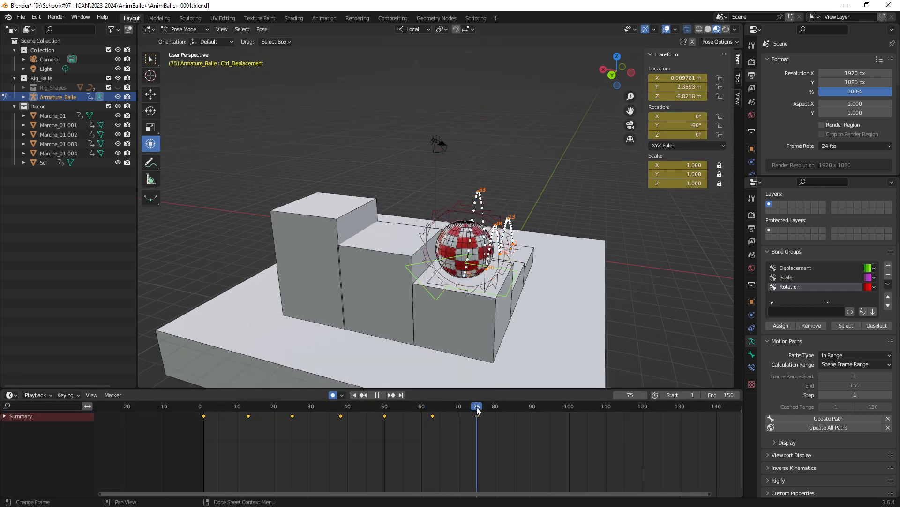
- At frame 100, place Ctrl_Deplacement on top of the middle tall step at about X 2.692 m and Y 3.375 m
{"action": "middle_click_drag", "start_coordinate": [462, 299], "coordinate": [424, 310], "text": "shift"}
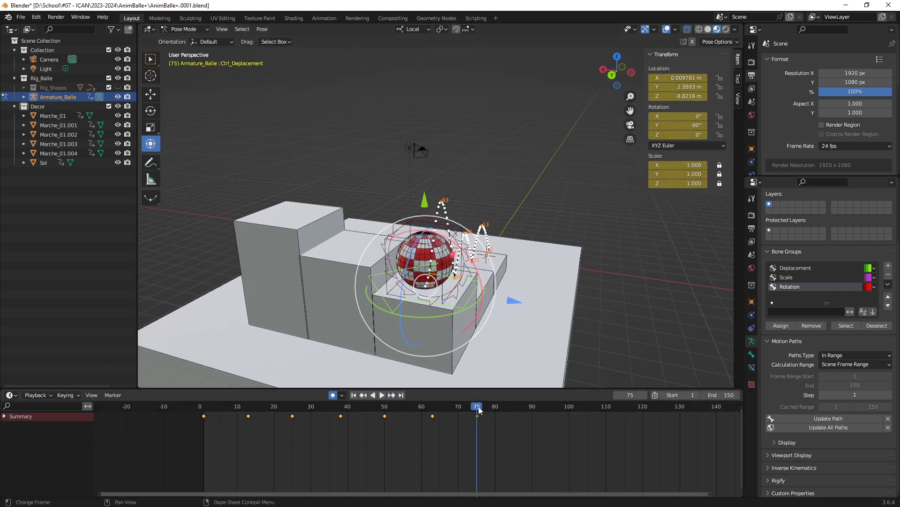
{"action": "left_click_drag", "start_coordinate": [478, 409], "coordinate": [568, 409]}
{"action": "middle_click_drag", "start_coordinate": [457, 275], "coordinate": [477, 284], "text": "shift"}
{"action": "left_click_drag", "start_coordinate": [502, 263], "coordinate": [368, 240]}
{"action": "middle_click_drag", "start_coordinate": [380, 277], "coordinate": [489, 192]}
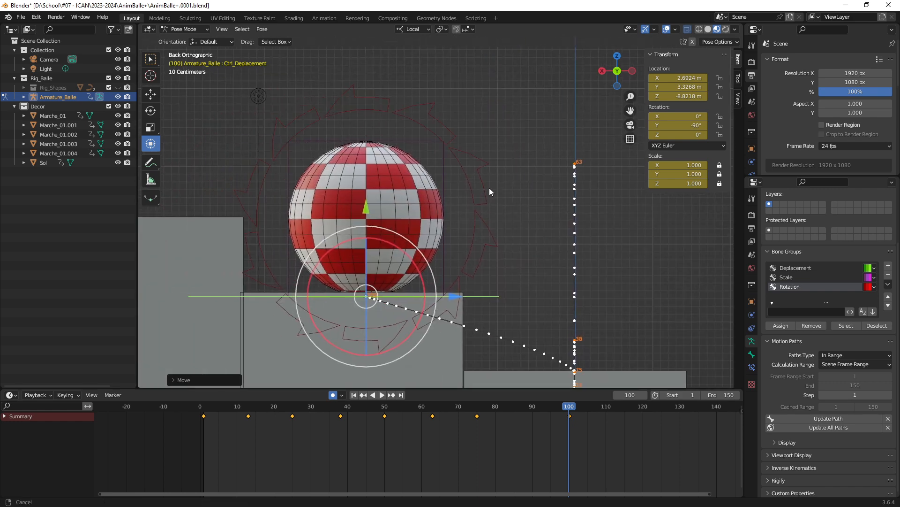
{"action": "left_click_drag", "start_coordinate": [369, 207], "coordinate": [369, 202]}
{"action": "middle_click_drag", "start_coordinate": [370, 201], "coordinate": [445, 288]}
{"action": "scroll", "coordinate": [533, 441], "scroll_direction": "down", "scroll_amount": 2}
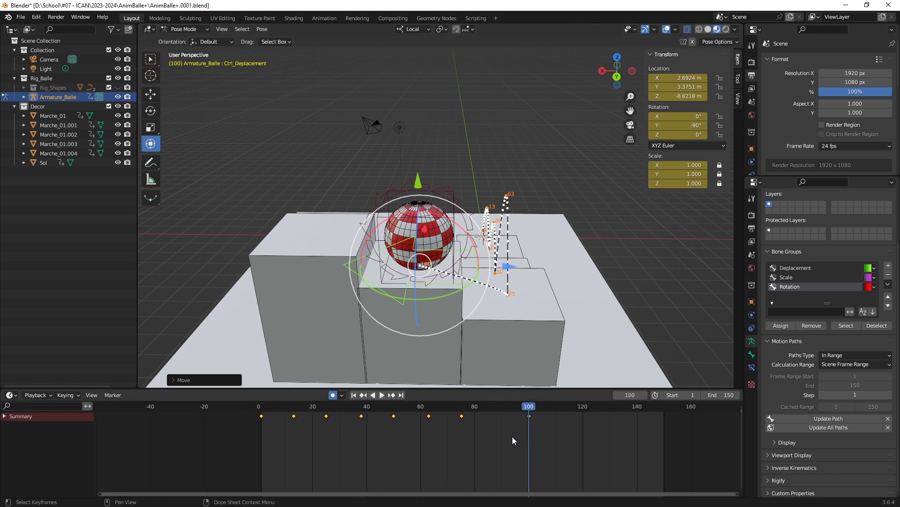
- At frame 125, move Ctrl_Deplacement over the highest step, to about X 5.844 m and Y 4.468 m
{"action": "middle_click_drag", "start_coordinate": [512, 437], "coordinate": [451, 428]}
{"action": "left_click_drag", "start_coordinate": [470, 406], "coordinate": [475, 405]}
{"action": "left_click_drag", "start_coordinate": [545, 410], "coordinate": [535, 412]}
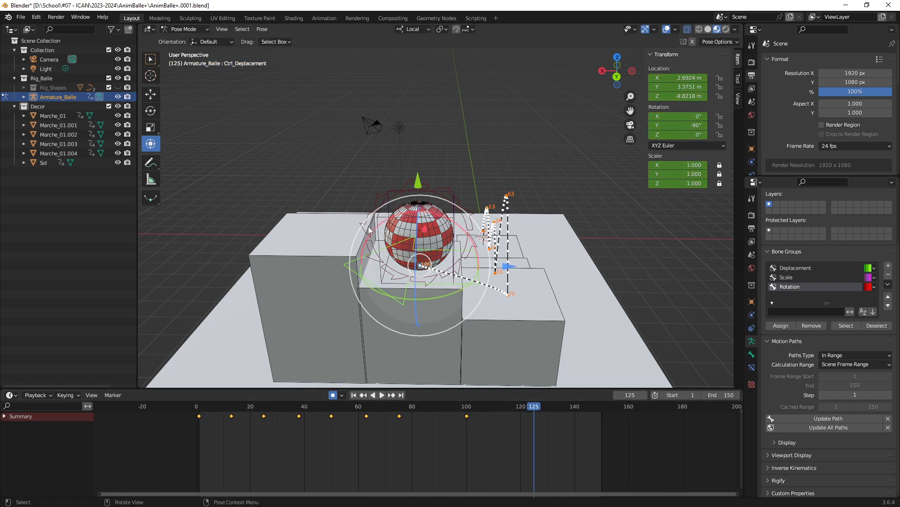
{"action": "middle_click_drag", "start_coordinate": [367, 226], "coordinate": [443, 241]}
{"action": "key", "text": "g"}
{"action": "key", "text": "shift+x"}
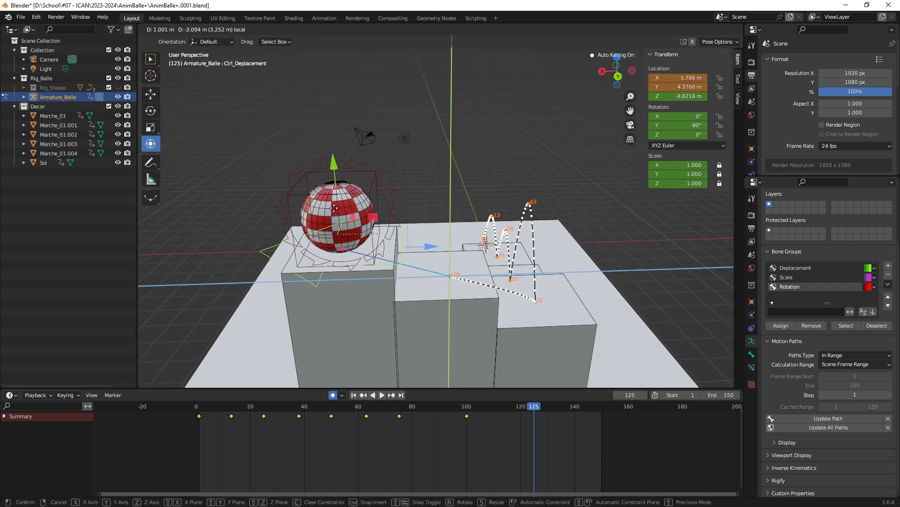
{"action": "left_click", "coordinate": [331, 207]}
- From the back view, lower Ctrl_Deplacement onto the highest step at about Y 4.341 m and shift it to about X 5.757 m
{"action": "middle_click_drag", "start_coordinate": [348, 247], "coordinate": [353, 226]}
{"action": "key", "text": "ctrl+KP_1"}
{"action": "scroll", "coordinate": [456, 222], "scroll_direction": "up", "scroll_amount": 4}
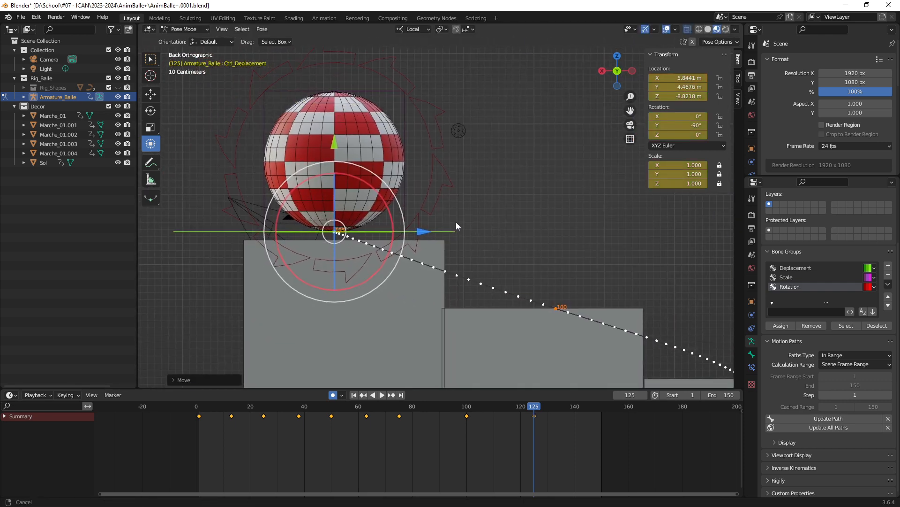
{"action": "key", "text": "g"}
{"action": "key", "text": "y"}
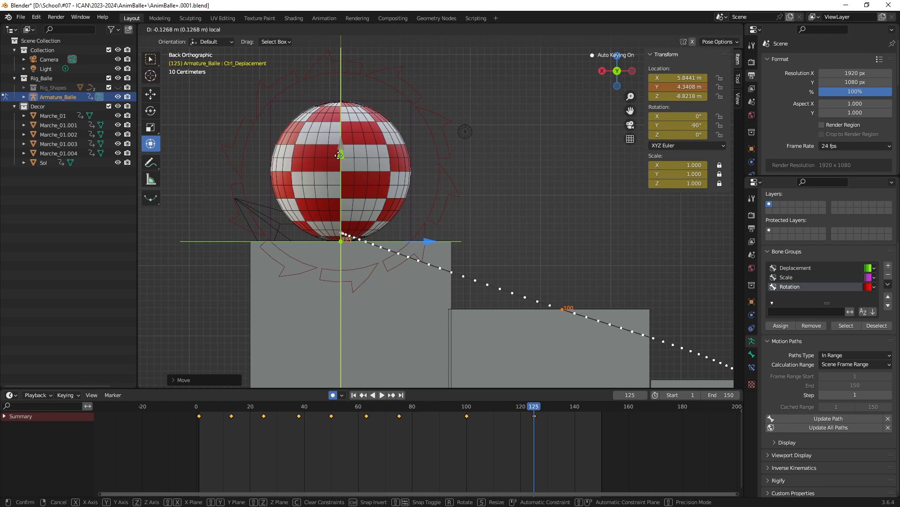
{"action": "left_click_drag", "start_coordinate": [338, 155], "coordinate": [338, 155]}
{"action": "left_click_drag", "start_coordinate": [427, 242], "coordinate": [440, 252]}
{"action": "middle_click_drag", "start_coordinate": [440, 252], "coordinate": [433, 274]}
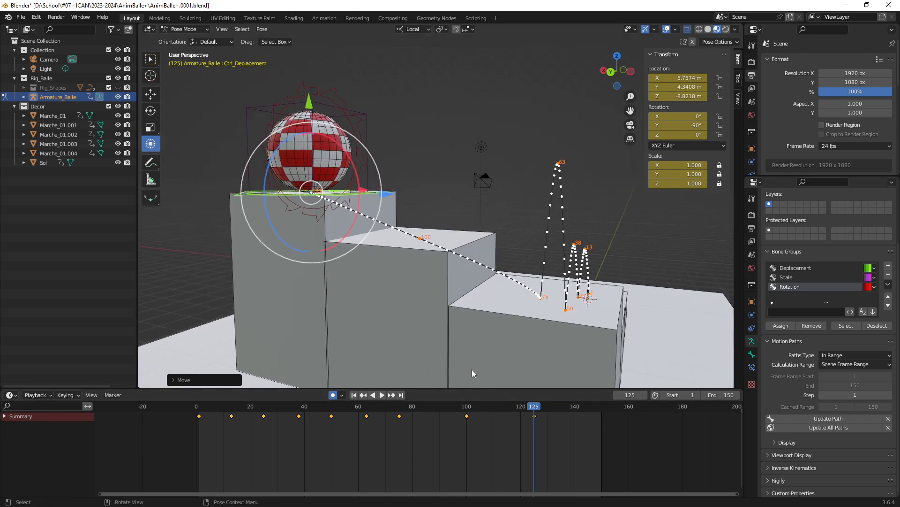
- At frame 88, raise Ctrl_Deplacement along Y to about 4.58 m for the peak of the fourth bounce
{"action": "left_click_drag", "start_coordinate": [451, 403], "coordinate": [435, 409]}
{"action": "scroll", "coordinate": [479, 435], "scroll_direction": "up", "scroll_amount": 4}
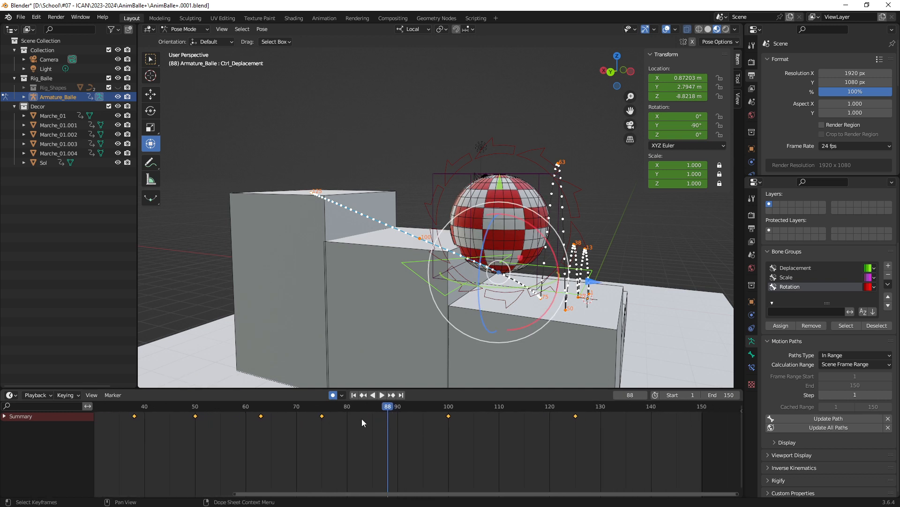
{"action": "key", "text": "space"}
{"action": "key", "text": "space"}
{"action": "middle_click_drag", "start_coordinate": [453, 272], "coordinate": [497, 220]}
{"action": "left_click_drag", "start_coordinate": [490, 206], "coordinate": [491, 119]}
- At frame 112, raise Ctrl_Deplacement along Y to about 5.434 m for the peak of the last bounce
{"action": "left_click_drag", "start_coordinate": [488, 409], "coordinate": [511, 411]}
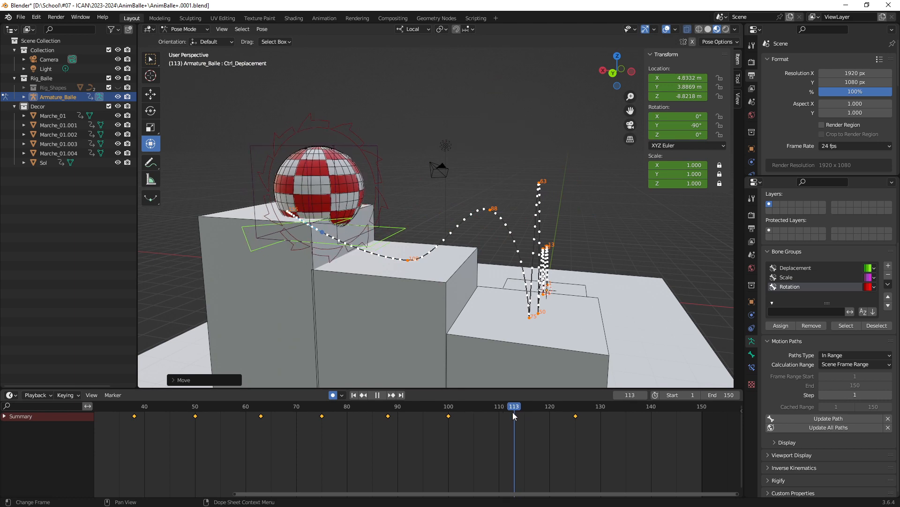
{"action": "middle_click_drag", "start_coordinate": [434, 285], "coordinate": [420, 217]}
{"action": "left_click_drag", "start_coordinate": [414, 201], "coordinate": [414, 164]}
{"action": "middle_click_drag", "start_coordinate": [446, 233], "coordinate": [443, 213]}
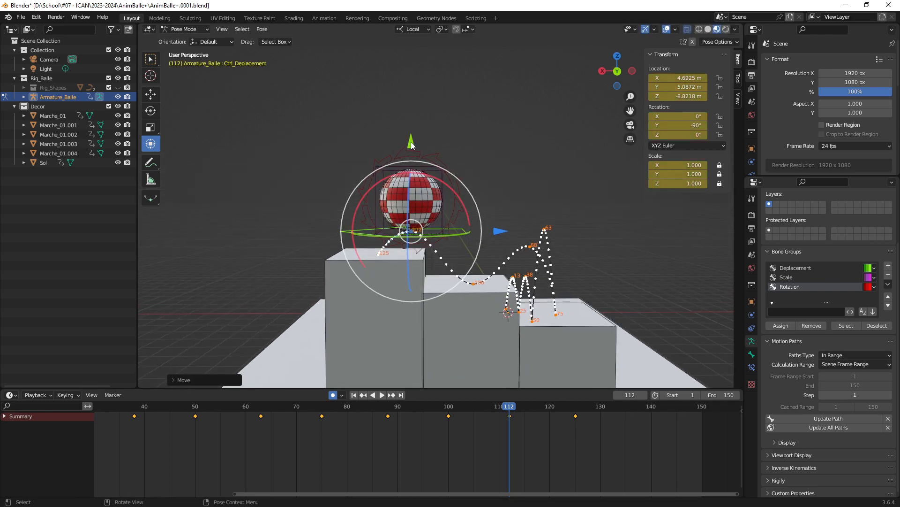
{"action": "left_click_drag", "start_coordinate": [412, 146], "coordinate": [412, 136]}
{"action": "middle_click_drag", "start_coordinate": [474, 262], "coordinate": [469, 373]}
- Switch the Timeline to an enlarged Graph Editor and set the Y Location keyframes at frames 100 and 125 to Free handles
{"action": "key", "text": "ctrl+Tab"}
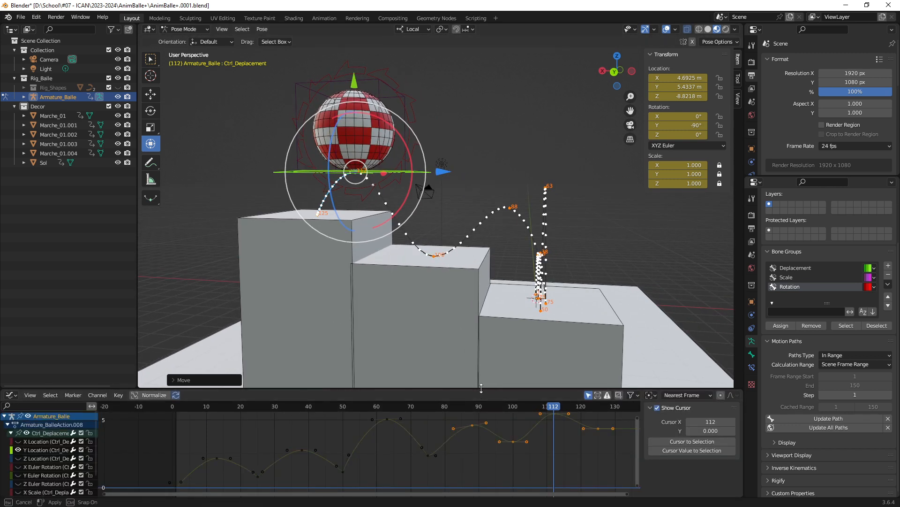
{"action": "left_click_drag", "start_coordinate": [480, 388], "coordinate": [460, 328]}
{"action": "middle_click_drag", "start_coordinate": [492, 389], "coordinate": [419, 417], "text": "ctrl"}
{"action": "left_click_drag", "start_coordinate": [428, 407], "coordinate": [424, 432]}
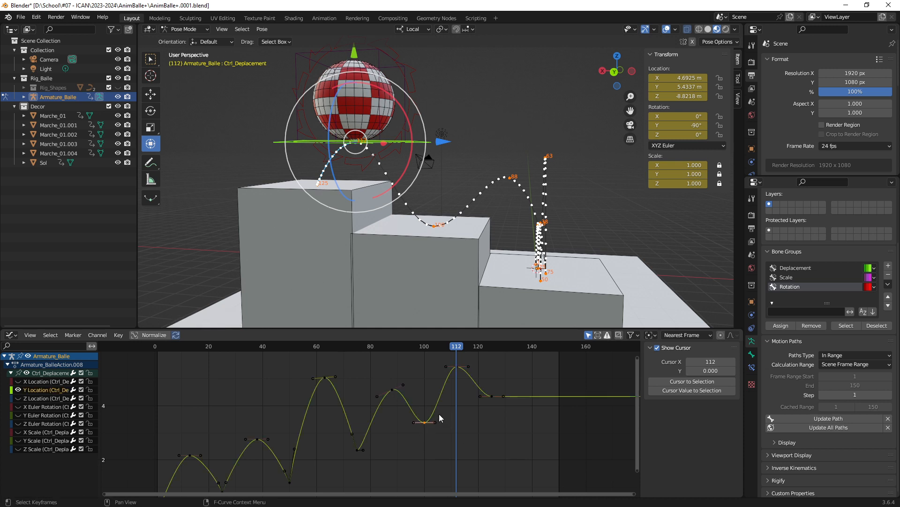
{"action": "left_click_drag", "start_coordinate": [496, 390], "coordinate": [489, 428], "text": "shift"}
{"action": "right_click", "coordinate": [495, 390]}
{"action": "mouse_move", "coordinate": [495, 389]}
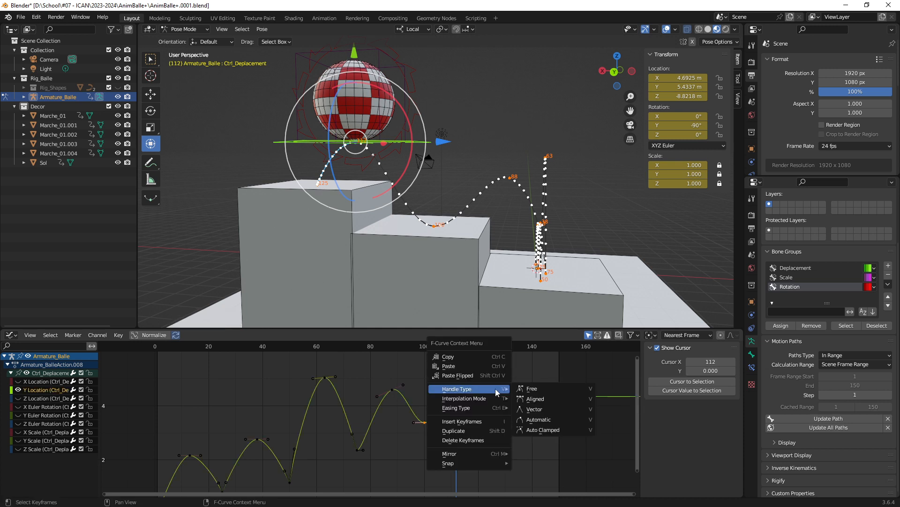
{"action": "left_click", "coordinate": [532, 388]}
- Raise both handles of the Y Location keyframe at frame 100 and the left handle at frame 125 for sharp contacts
{"action": "left_click_drag", "start_coordinate": [435, 423], "coordinate": [430, 403]}
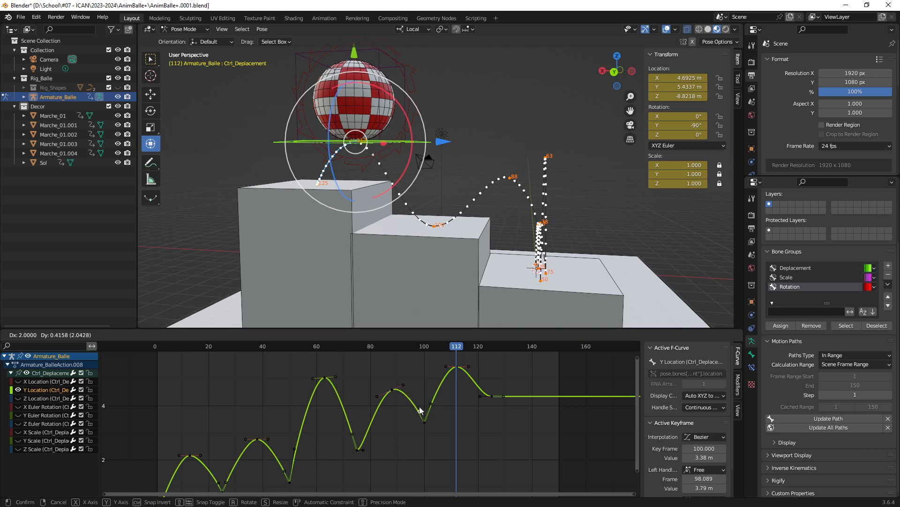
{"action": "left_click", "coordinate": [419, 406]}
{"action": "left_click", "coordinate": [505, 395]}
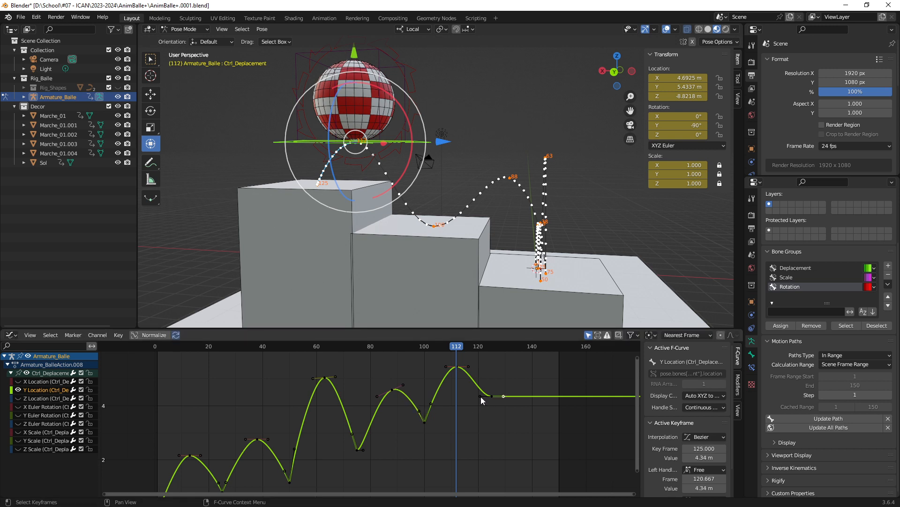
{"action": "left_click_drag", "start_coordinate": [480, 396], "coordinate": [485, 384]}
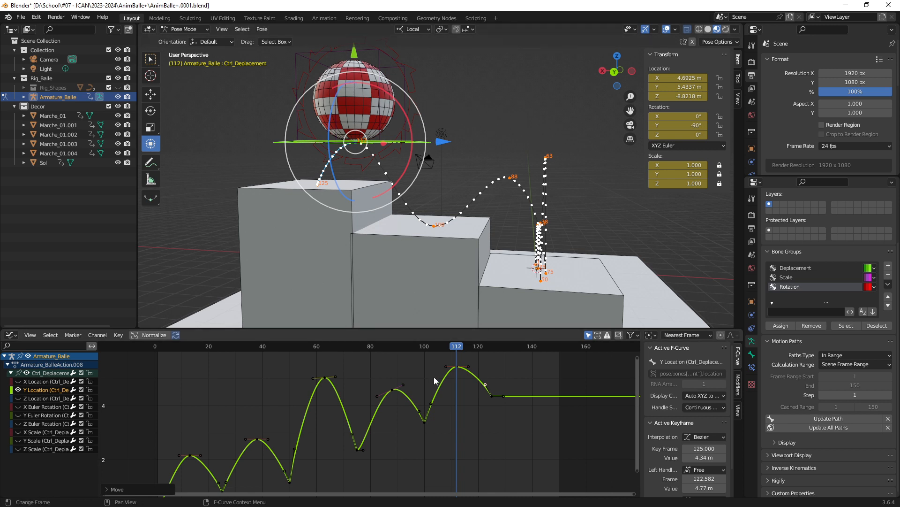
{"action": "scroll", "coordinate": [428, 375], "scroll_direction": "down", "scroll_amount": 2}
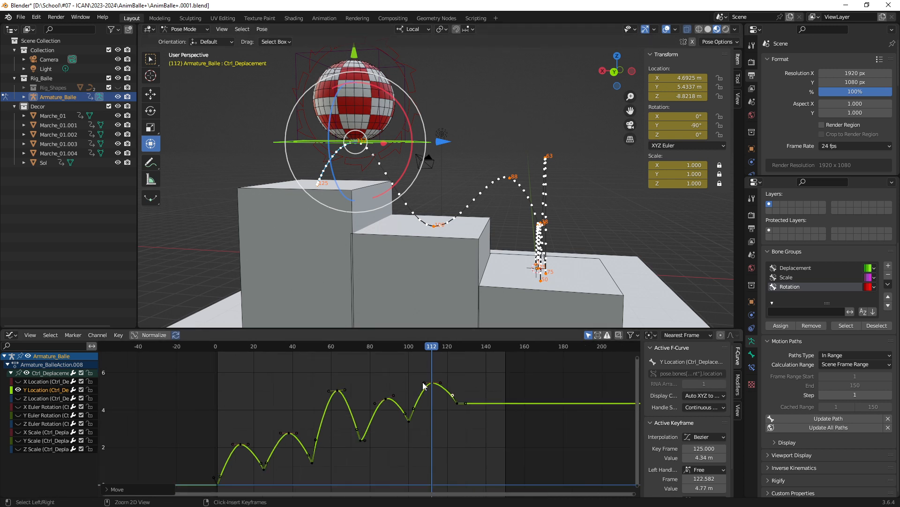
{"action": "middle_click_drag", "start_coordinate": [402, 375], "coordinate": [410, 375]}
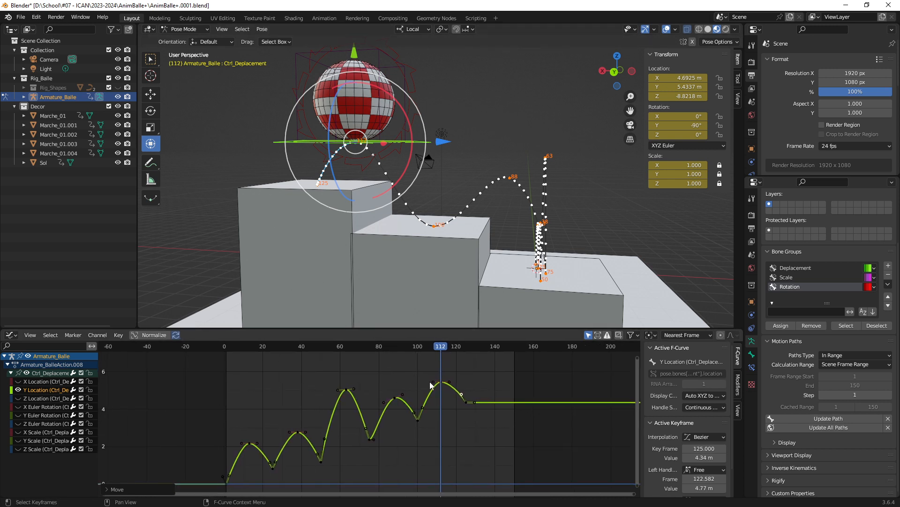
{"action": "left_click", "coordinate": [395, 399]}
{"action": "key", "text": "g"}
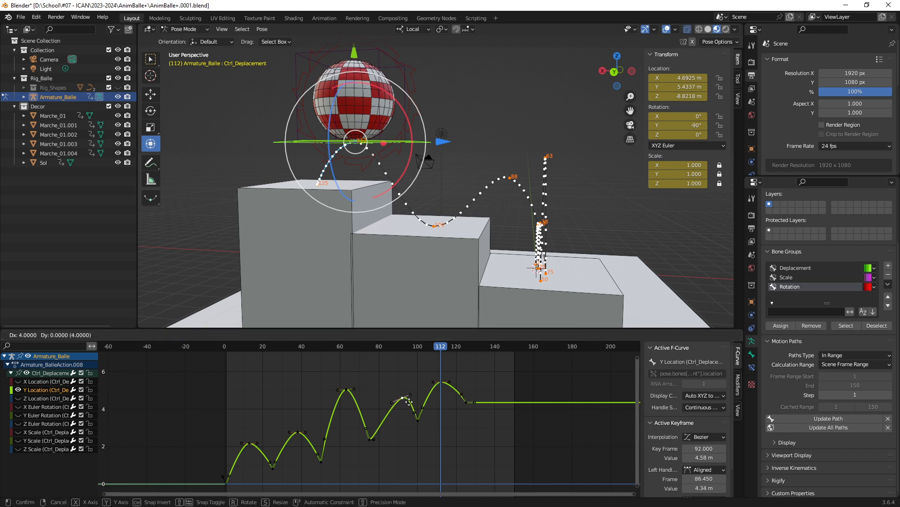
{"action": "left_click", "coordinate": [402, 401]}
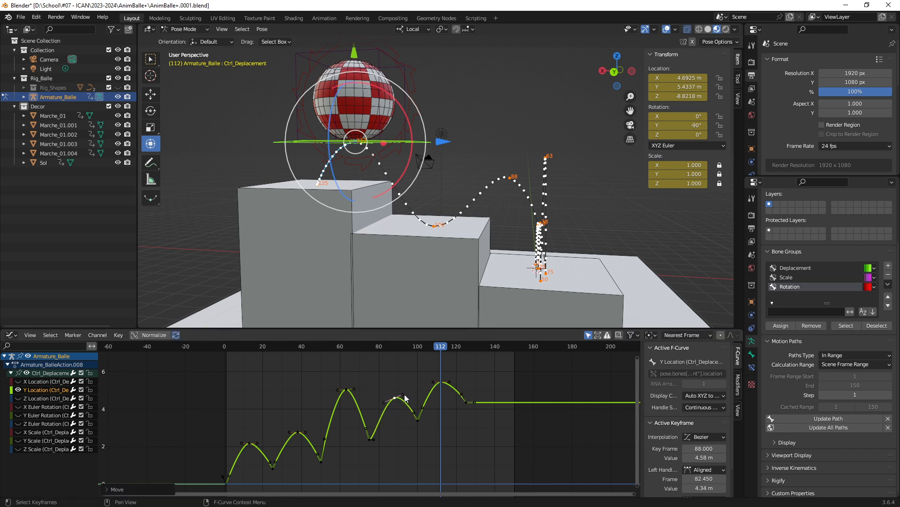
- Move the Y Location peak at frame 88 slightly later and higher, and reshape the contact handles at frames 75 and 100
{"action": "left_click_drag", "start_coordinate": [405, 398], "coordinate": [413, 410]}
{"action": "scroll", "coordinate": [404, 408], "scroll_direction": "up", "scroll_amount": 4}
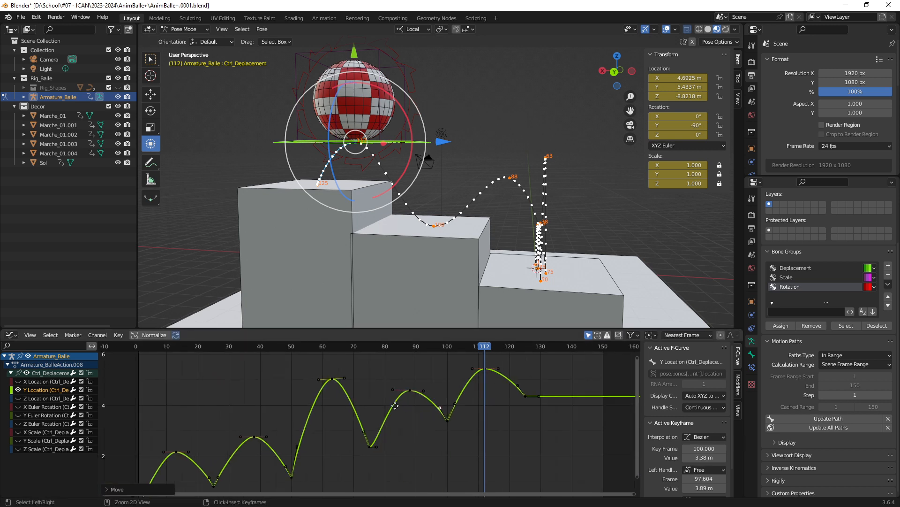
{"action": "left_click", "coordinate": [419, 386]}
{"action": "left_click_drag", "start_coordinate": [418, 386], "coordinate": [422, 380]}
{"action": "left_click_drag", "start_coordinate": [378, 450], "coordinate": [378, 431]}
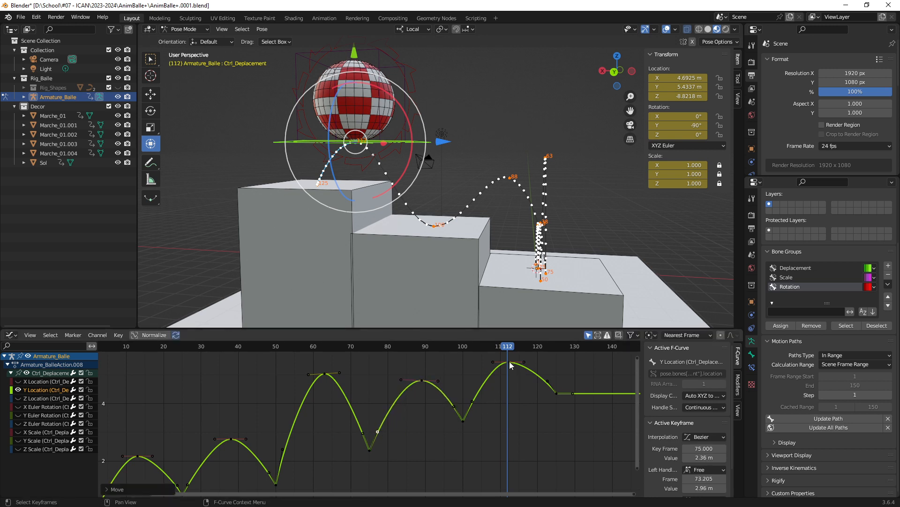
- Move the Y Location peak at frame 112 to about frame 115 and adjust the contact handles at frames 125 and 100
{"action": "left_click_drag", "start_coordinate": [509, 364], "coordinate": [549, 377]}
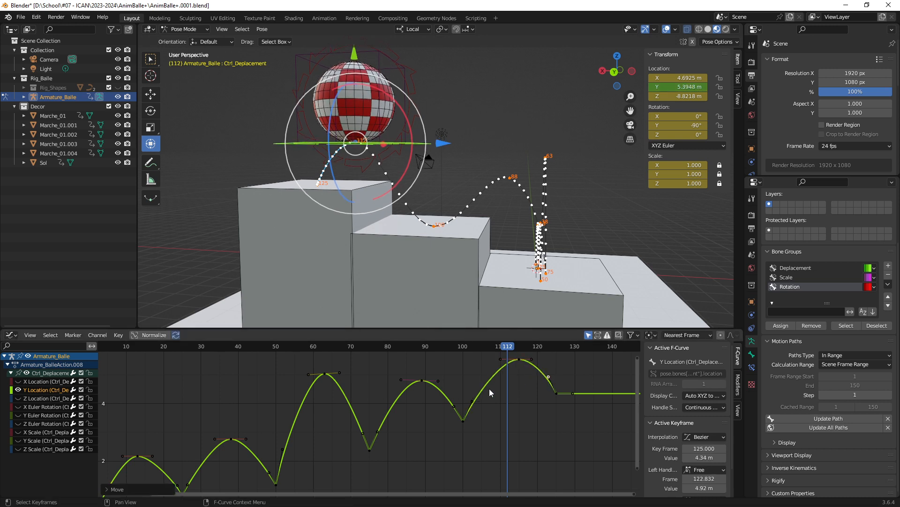
{"action": "left_click", "coordinate": [471, 403]}
{"action": "middle_click_drag", "start_coordinate": [470, 404], "coordinate": [380, 414], "text": "ctrl"}
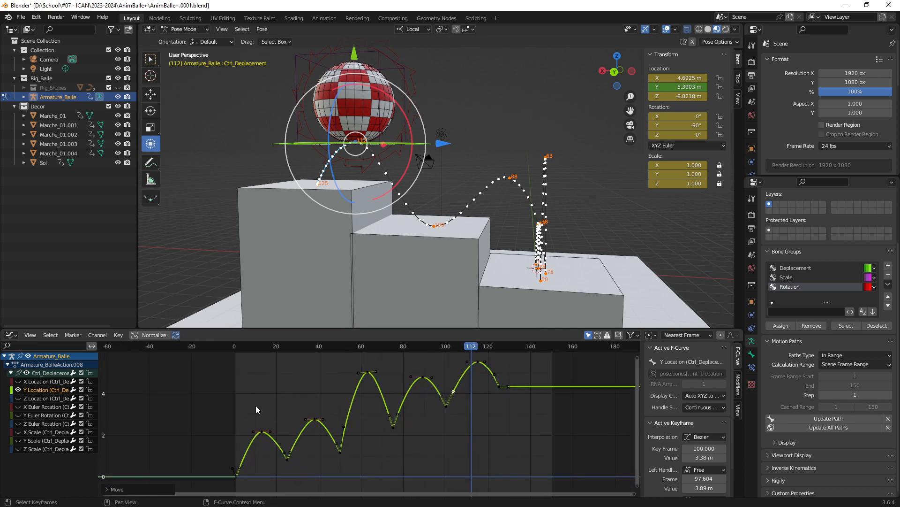
- Hide the Y Location curve and show the X Location and Z Location curves of Ctrl_Deplacement
{"action": "left_click", "coordinate": [18, 382]}
{"action": "left_click", "coordinate": [18, 399]}
{"action": "left_click", "coordinate": [18, 390]}
{"action": "middle_click_drag", "start_coordinate": [384, 407], "coordinate": [328, 398], "text": "ctrl"}
- Set all keyframes of the X Location and Z Location curves to Linear interpolation
{"action": "left_click_drag", "start_coordinate": [255, 364], "coordinate": [445, 463]}
{"action": "left_click_drag", "start_coordinate": [260, 358], "coordinate": [467, 467]}
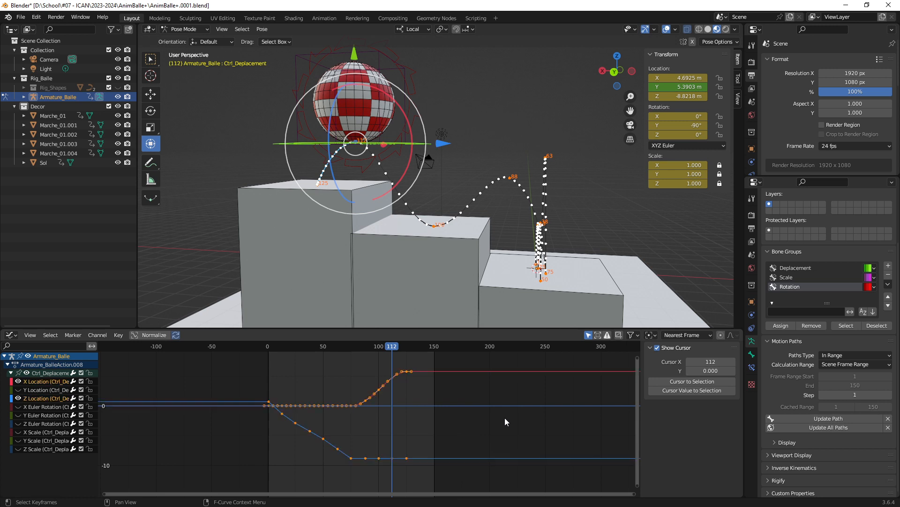
{"action": "right_click", "coordinate": [333, 374]}
{"action": "mouse_move", "coordinate": [333, 381]}
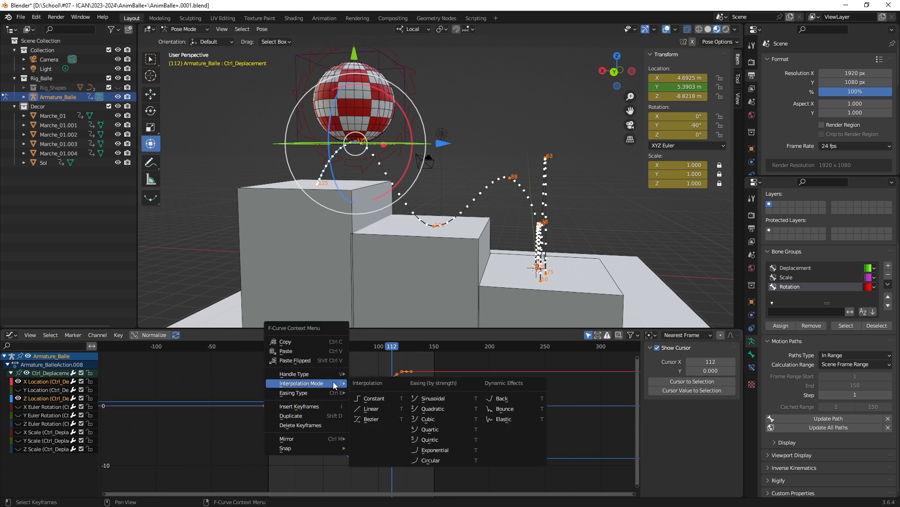
{"action": "left_click", "coordinate": [371, 408]}
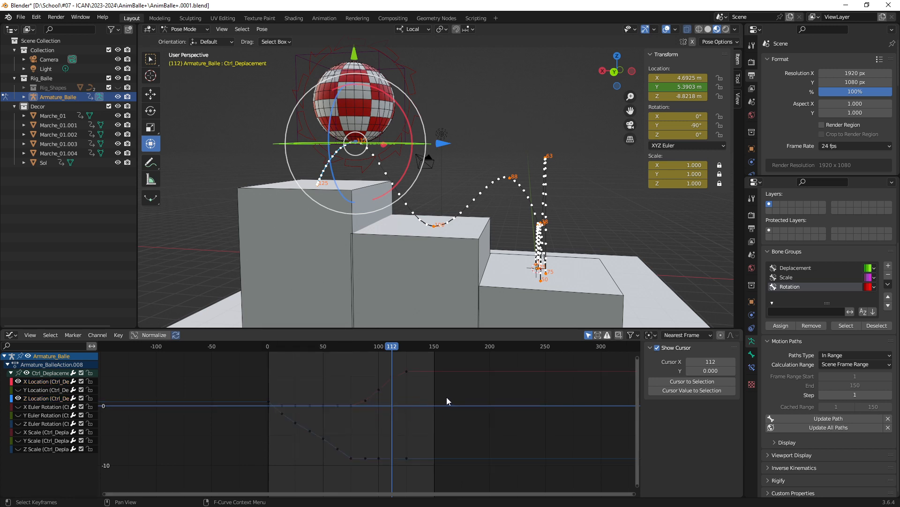
- Show only the Y Location curve of Ctrl_Deplacement and update all motion paths
{"action": "left_click", "coordinate": [18, 398]}
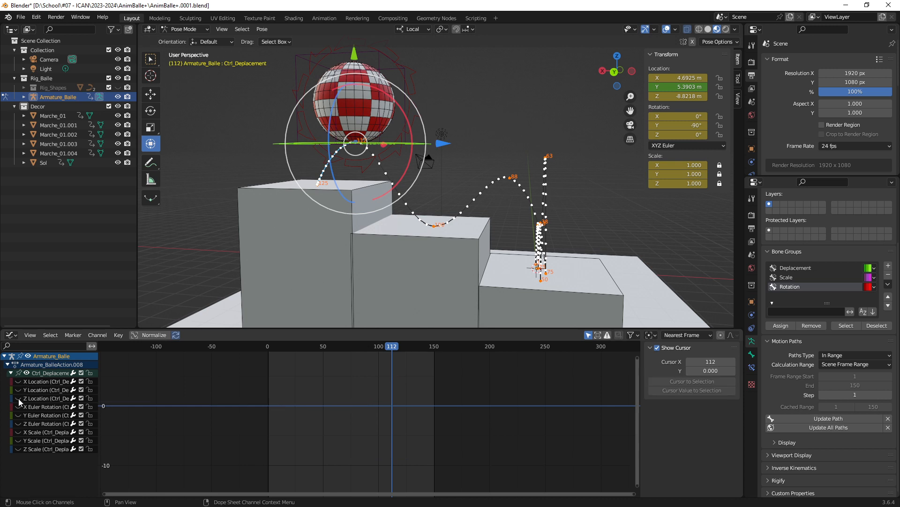
{"action": "left_click", "coordinate": [18, 389]}
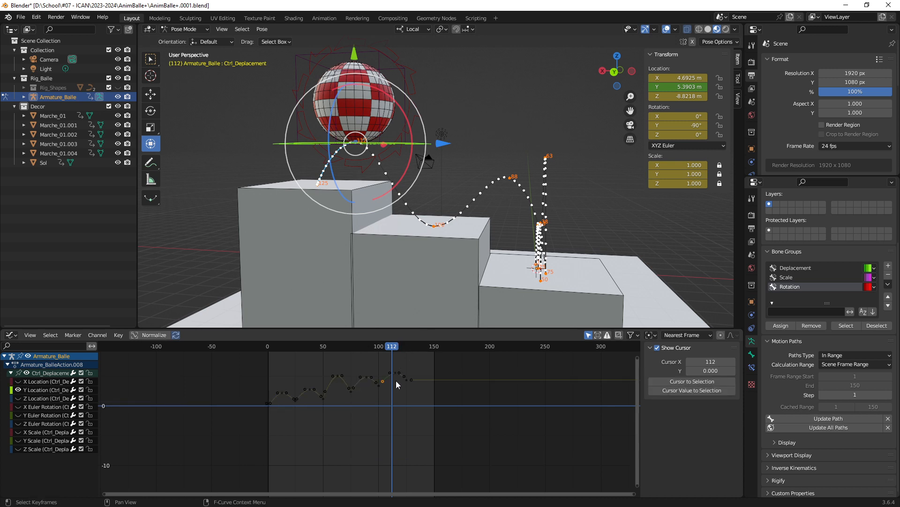
{"action": "left_click", "coordinate": [829, 428]}
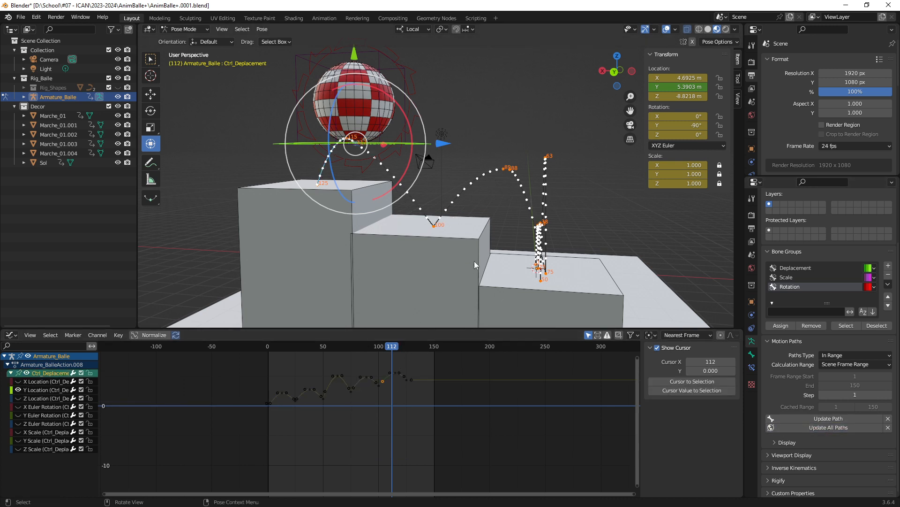
{"action": "middle_click_drag", "start_coordinate": [414, 355], "coordinate": [409, 377], "text": "ctrl"}
{"action": "key", "text": "Home"}
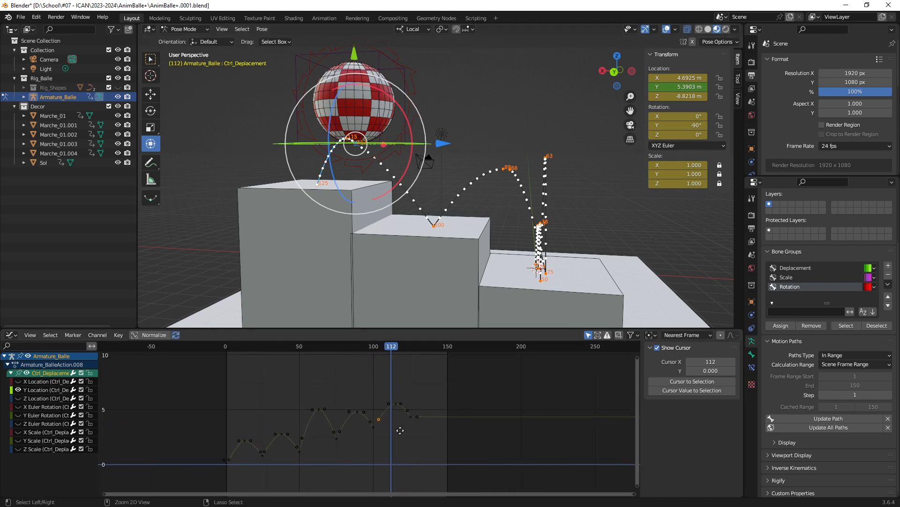
{"action": "middle_click_drag", "start_coordinate": [424, 215], "coordinate": [435, 217]}
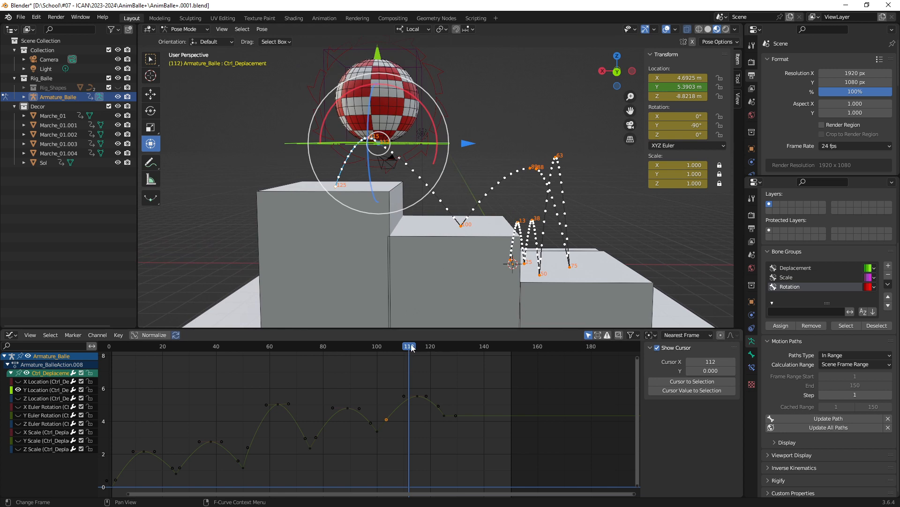
- Go to frame 115 and examine the Y Location peak keyframe against the ball's motion path
{"action": "left_click_drag", "start_coordinate": [412, 347], "coordinate": [416, 346]}
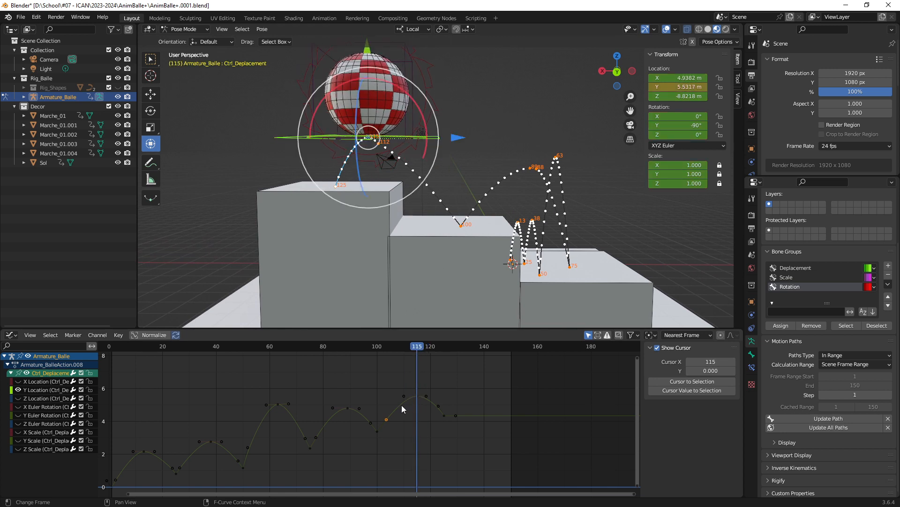
{"action": "left_click", "coordinate": [417, 396]}
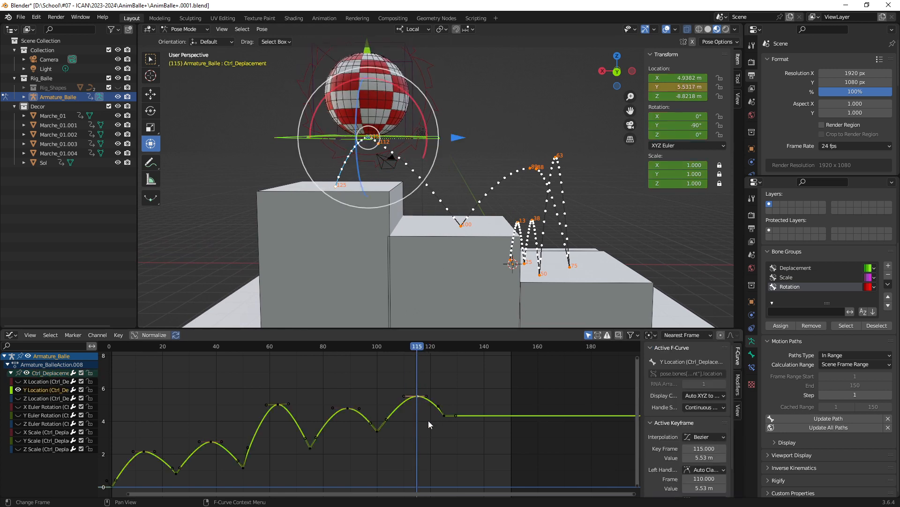
{"action": "middle_click_drag", "start_coordinate": [404, 414], "coordinate": [414, 409]}
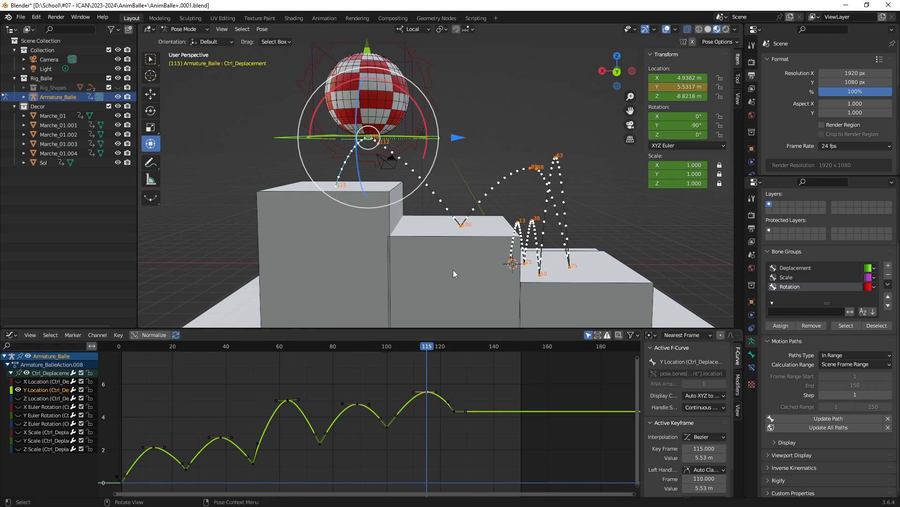
{"action": "middle_click_drag", "start_coordinate": [391, 165], "coordinate": [403, 226]}
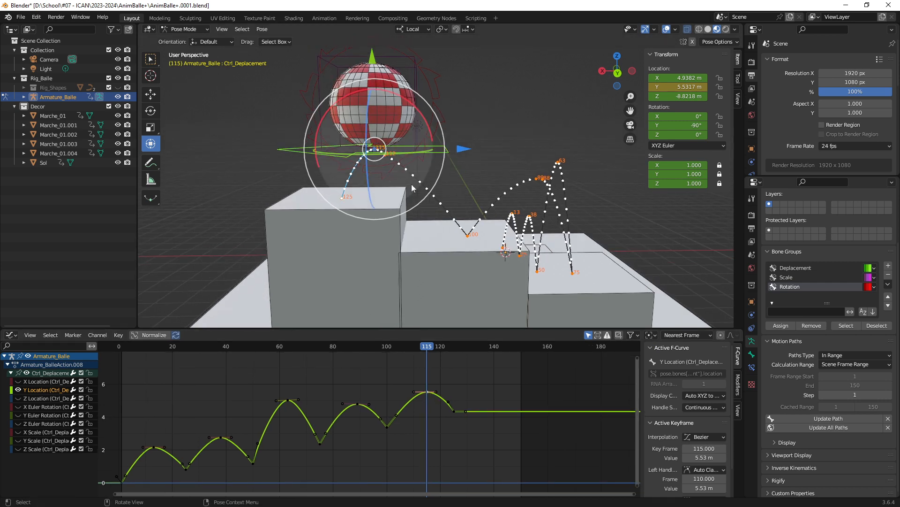
- Show the X Location and Z Location curves together with the Y Location curve
{"action": "left_click", "coordinate": [18, 381]}
{"action": "left_click", "coordinate": [18, 398]}
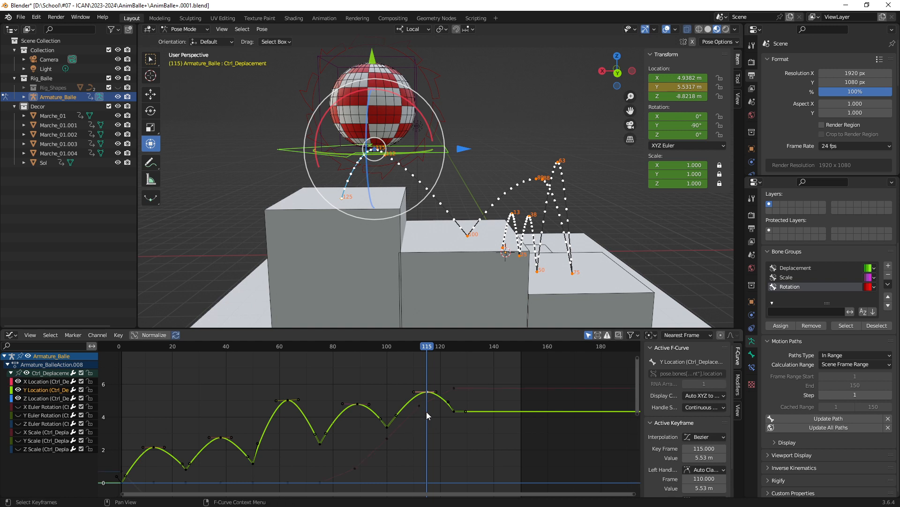
{"action": "middle_click_drag", "start_coordinate": [417, 428], "coordinate": [428, 420], "text": "ctrl"}
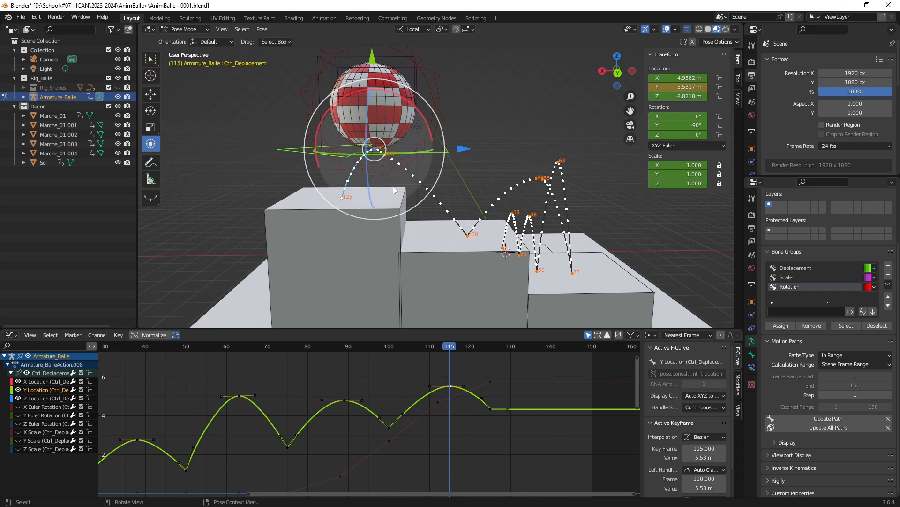
- Try shifting Ctrl_Deplacement along its blue local axis at frame 115, and undo the move
{"action": "mouse_move", "coordinate": [408, 154]}
{"action": "middle_mouse_down"}
{"action": "mouse_move", "coordinate": [395, 158]}
{"action": "mouse_move", "coordinate": [418, 163]}
{"action": "middle_mouse_up"}
{"action": "left_click_drag", "start_coordinate": [462, 167], "coordinate": [472, 166]}
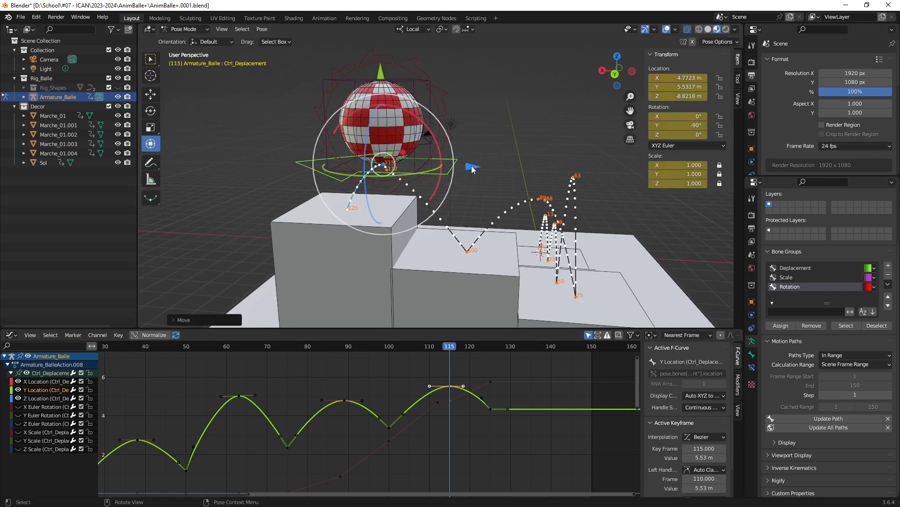
{"action": "mouse_move", "coordinate": [444, 174]}
{"action": "middle_mouse_down"}
{"action": "mouse_move", "coordinate": [454, 176]}
{"action": "mouse_move", "coordinate": [453, 162]}
{"action": "middle_mouse_up"}
{"action": "key", "text": "ctrl+z"}
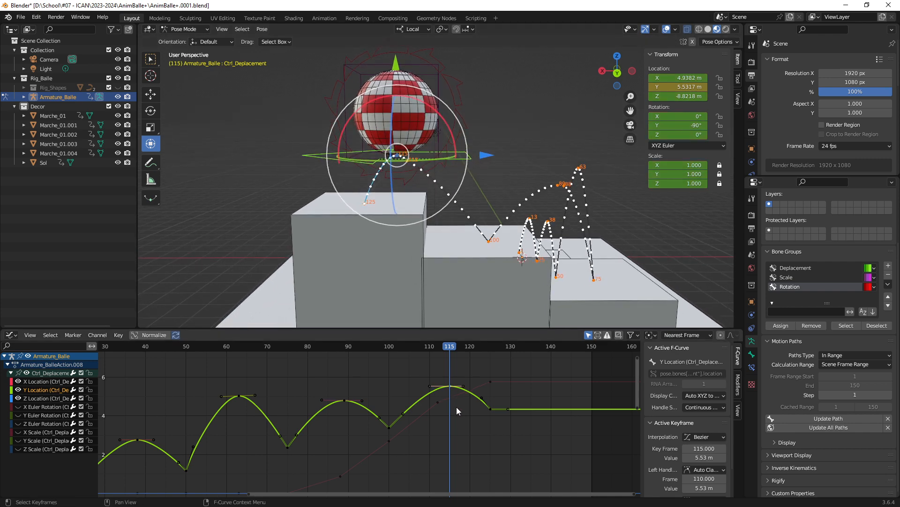
- Compare the X Location keyframe at frame 112 with the Y Location peak at frame 115
{"action": "middle_click_drag", "start_coordinate": [457, 407], "coordinate": [448, 394]}
{"action": "left_click", "coordinate": [426, 384]}
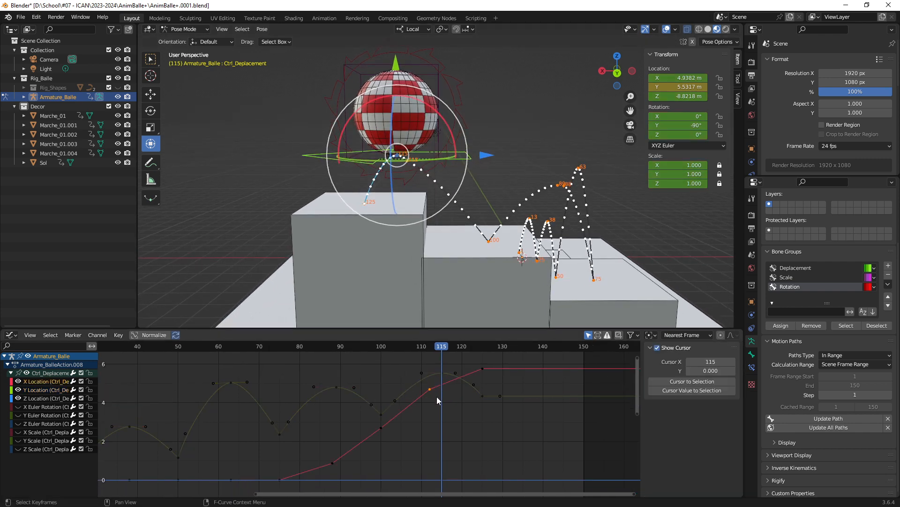
{"action": "left_click", "coordinate": [430, 389]}
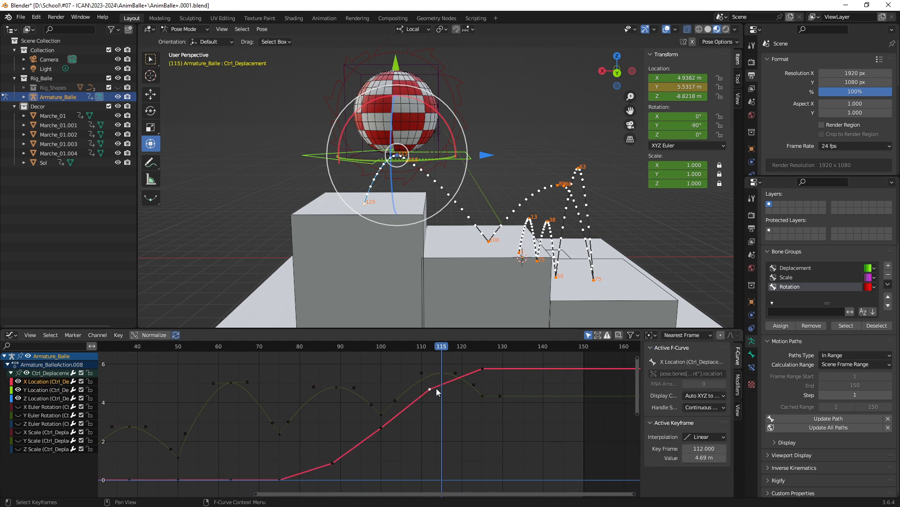
{"action": "left_click", "coordinate": [449, 378]}
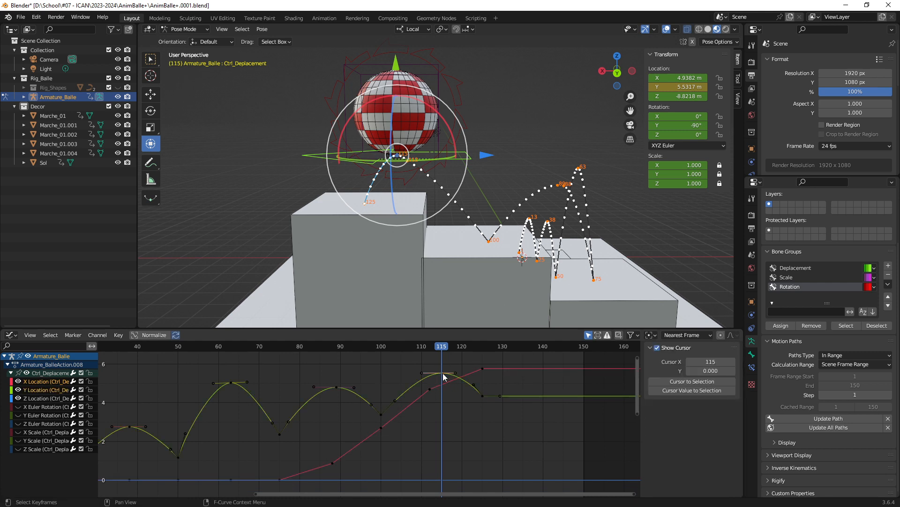
{"action": "scroll", "coordinate": [435, 404], "scroll_direction": "down", "scroll_amount": 6}
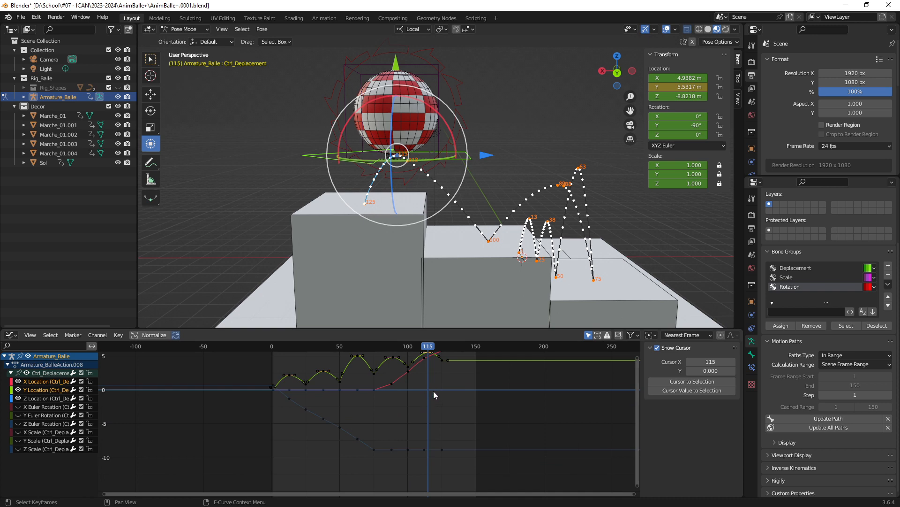
- Play the bouncing animation from about frame 3 to check the ball's movement up the steps
{"action": "left_click_drag", "start_coordinate": [285, 347], "coordinate": [276, 349]}
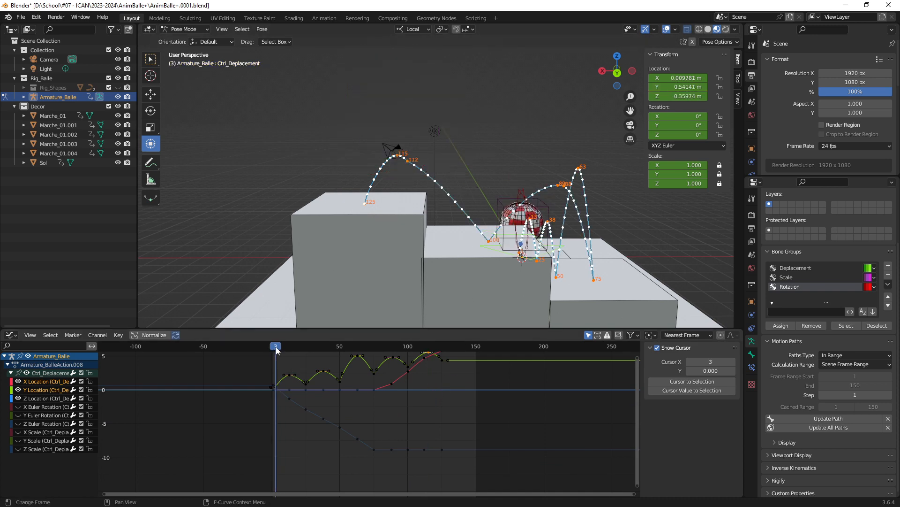
{"action": "key", "text": "space"}
{"action": "mouse_move", "coordinate": [436, 241]}
{"action": "middle_mouse_down"}
{"action": "mouse_move", "coordinate": [482, 222]}
{"action": "mouse_move", "coordinate": [440, 218]}
{"action": "mouse_move", "coordinate": [448, 217]}
{"action": "mouse_move", "coordinate": [542, 247]}
{"action": "mouse_move", "coordinate": [401, 221]}
{"action": "mouse_move", "coordinate": [464, 225]}
{"action": "middle_mouse_up"}
{"action": "key", "text": "space"}
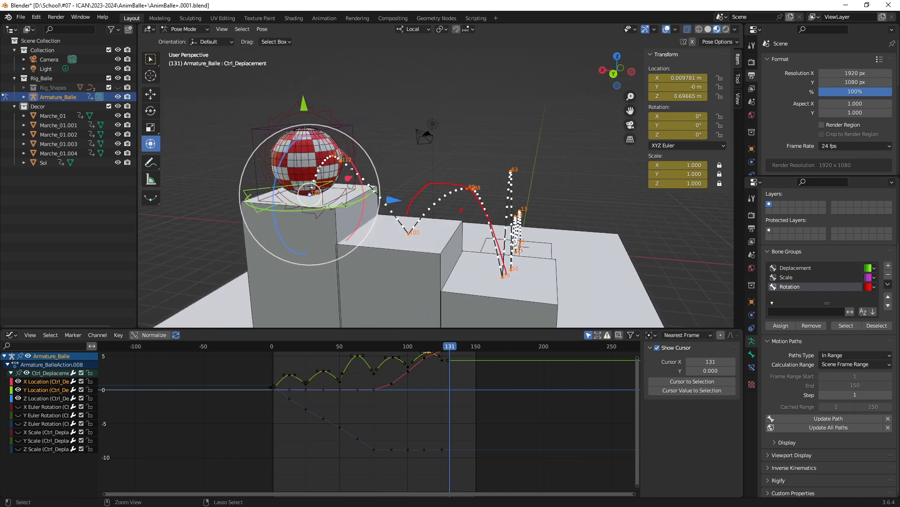
{"action": "key", "text": "Escape"}
- Examine the motion path around frames 88 and 89, with the ball at frame 89
{"action": "mouse_move", "coordinate": [488, 190]}
{"action": "middle_mouse_down", "text": "ctrl"}
{"action": "mouse_move", "coordinate": [505, 201]}
{"action": "mouse_move", "coordinate": [480, 201]}
{"action": "mouse_move", "coordinate": [485, 190]}
{"action": "middle_mouse_up", "text": "ctrl"}
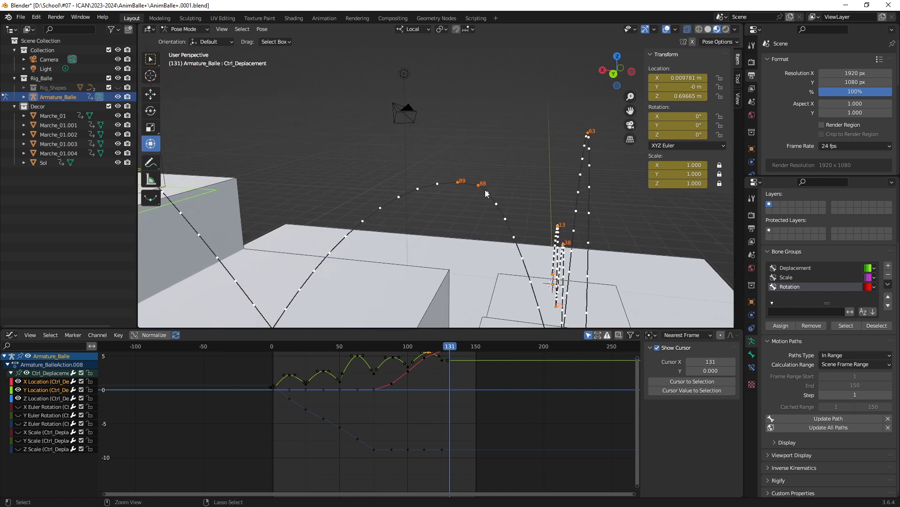
{"action": "key", "text": "ctrl+1"}
{"action": "left_click", "coordinate": [491, 184]}
{"action": "key", "text": "Escape"}
{"action": "middle_click_drag", "start_coordinate": [425, 409], "coordinate": [424, 376], "text": "ctrl"}
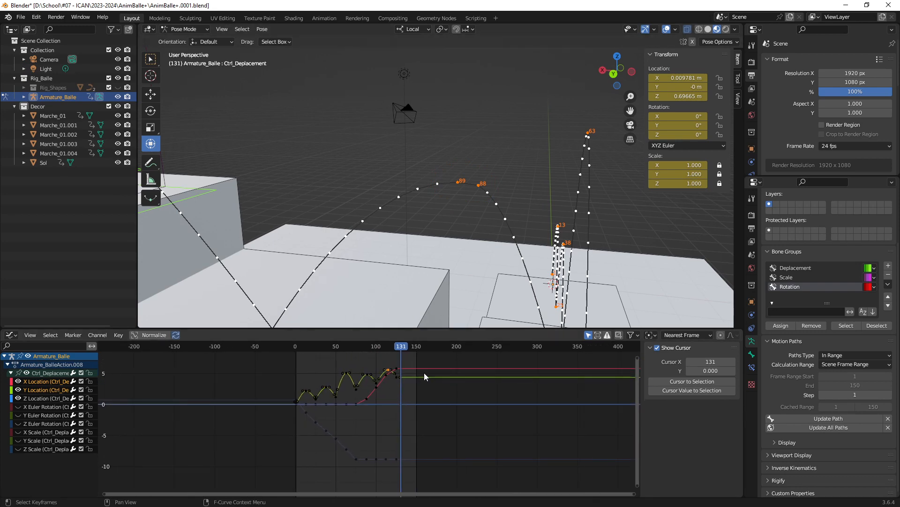
{"action": "left_click_drag", "start_coordinate": [401, 349], "coordinate": [367, 349]}
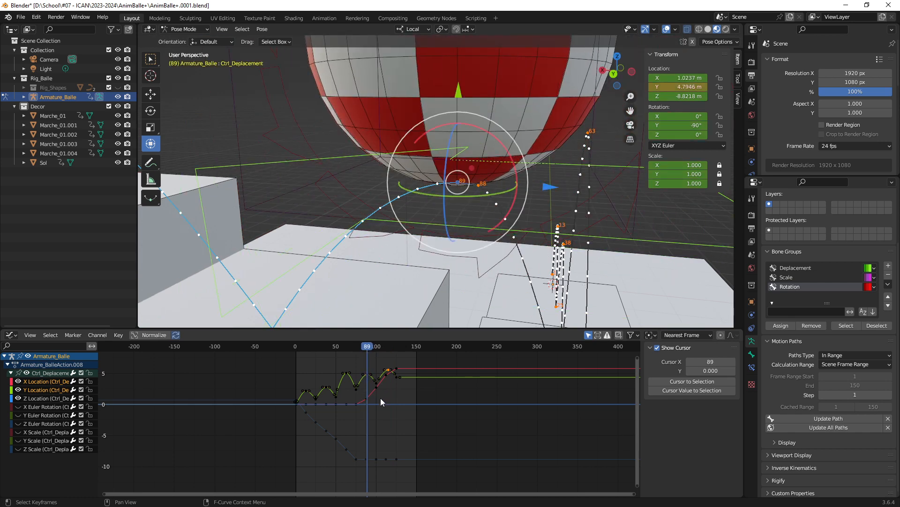
{"action": "middle_click_drag", "start_coordinate": [380, 398], "coordinate": [404, 399], "text": "ctrl"}
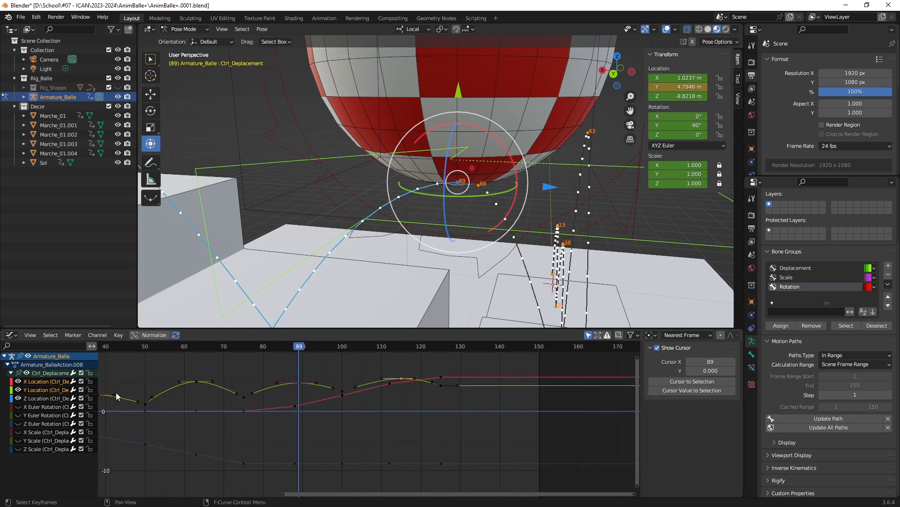
- Go to frame 88 and inspect the Z Location curve across the whole animation
{"action": "left_click", "coordinate": [37, 398]}
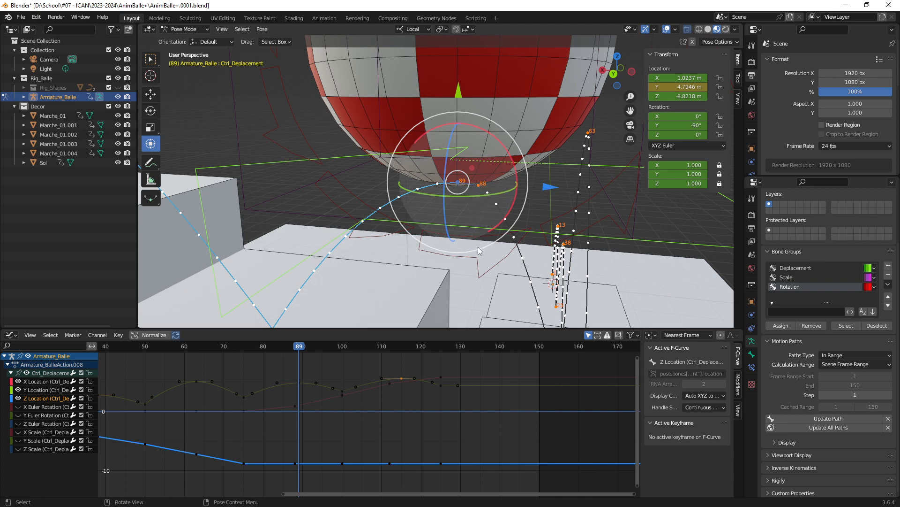
{"action": "left_click_drag", "start_coordinate": [299, 348], "coordinate": [296, 348]}
{"action": "scroll", "coordinate": [302, 406], "scroll_direction": "up", "scroll_amount": 2}
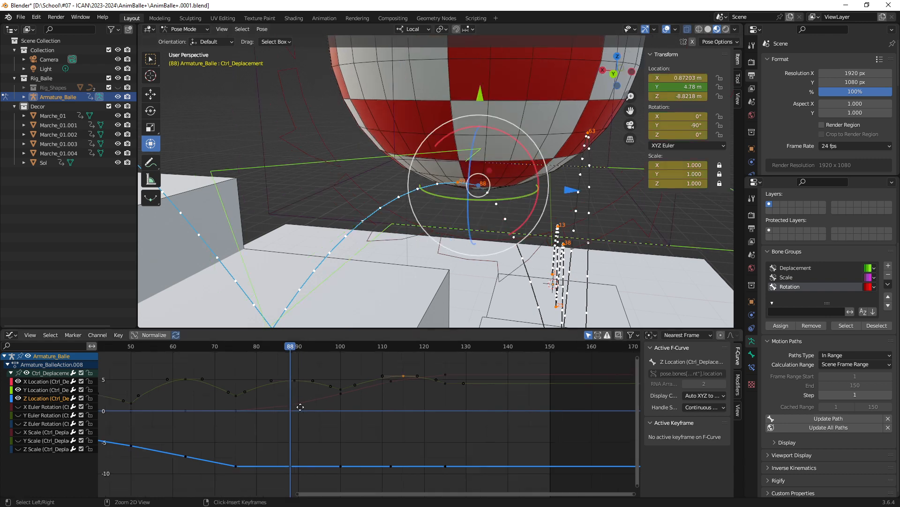
{"action": "middle_click_drag", "start_coordinate": [312, 403], "coordinate": [338, 402]}
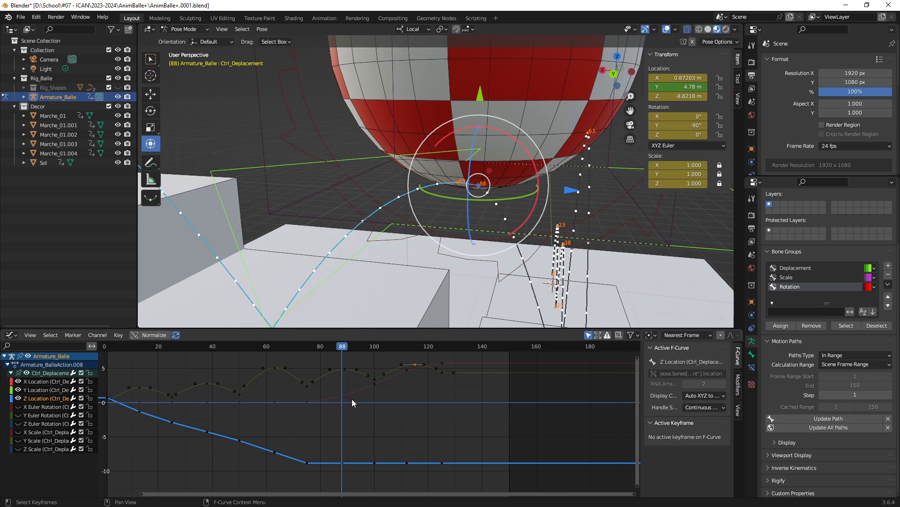
{"action": "mouse_move", "coordinate": [313, 409]}
{"action": "middle_mouse_down", "text": "ctrl"}
{"action": "mouse_move", "coordinate": [306, 407]}
{"action": "mouse_move", "coordinate": [316, 406]}
{"action": "middle_mouse_up", "text": "ctrl"}
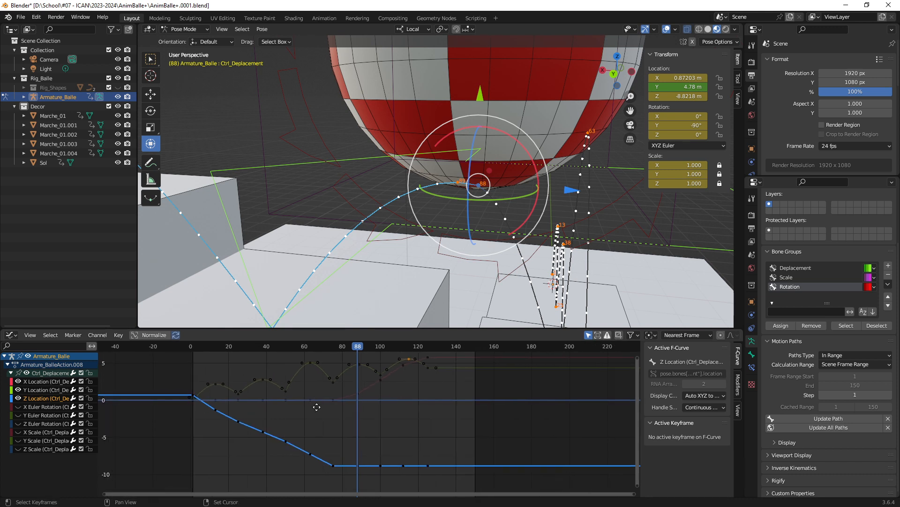
- Select the X Location and Z Location channels and hide the Y Location curve
{"action": "left_click", "coordinate": [33, 383]}
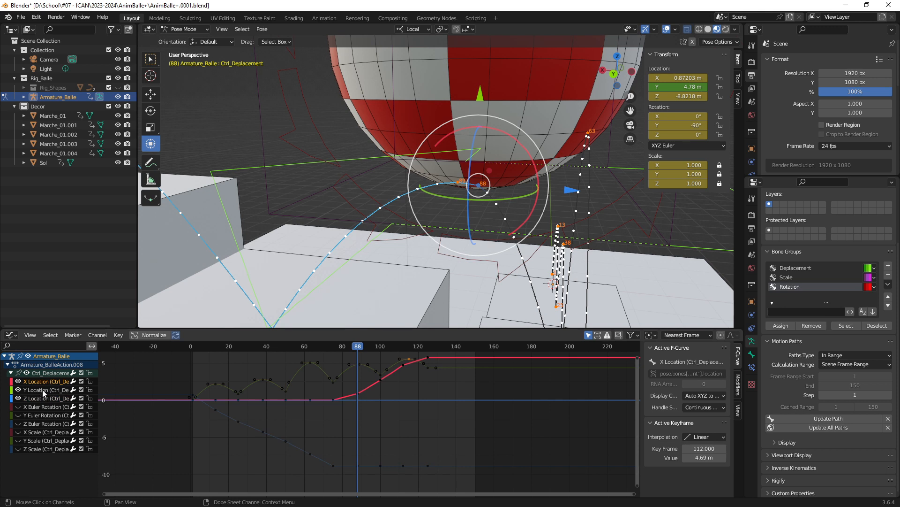
{"action": "left_click", "coordinate": [41, 398], "text": "shift"}
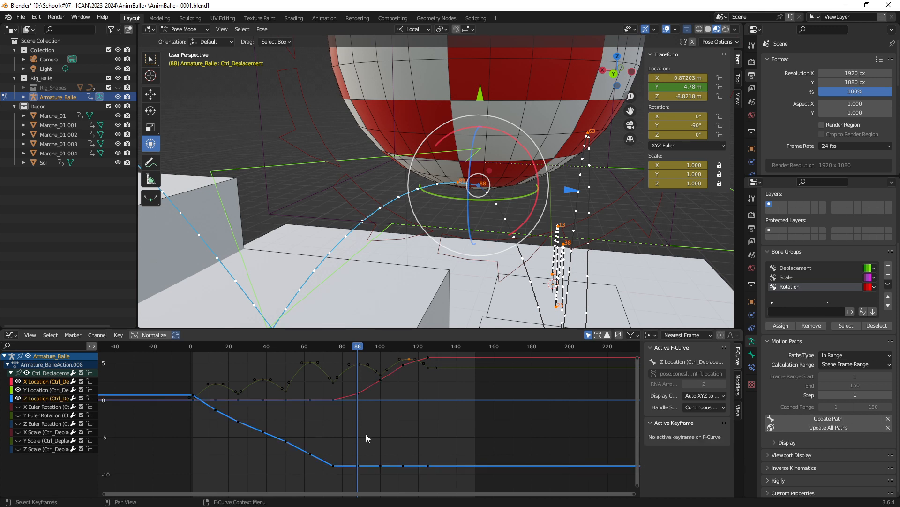
{"action": "middle_click_drag", "start_coordinate": [368, 428], "coordinate": [367, 428]}
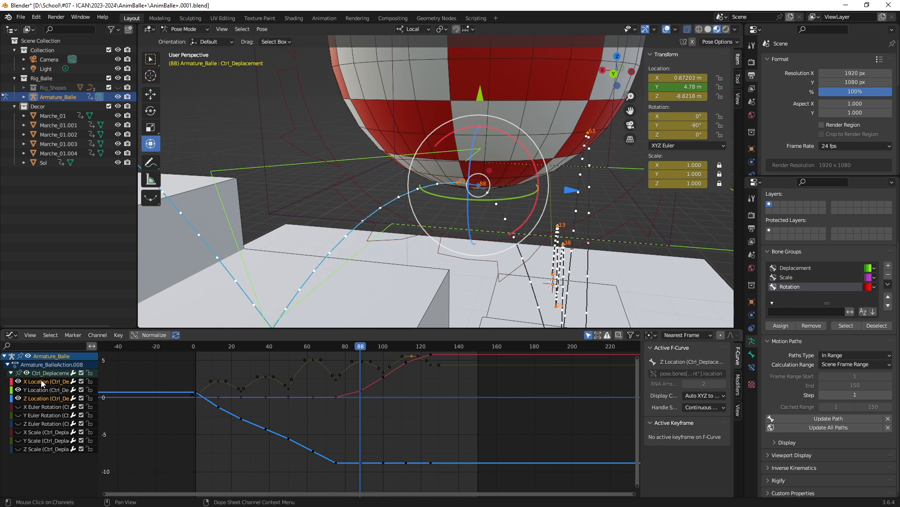
{"action": "left_click", "coordinate": [18, 390]}
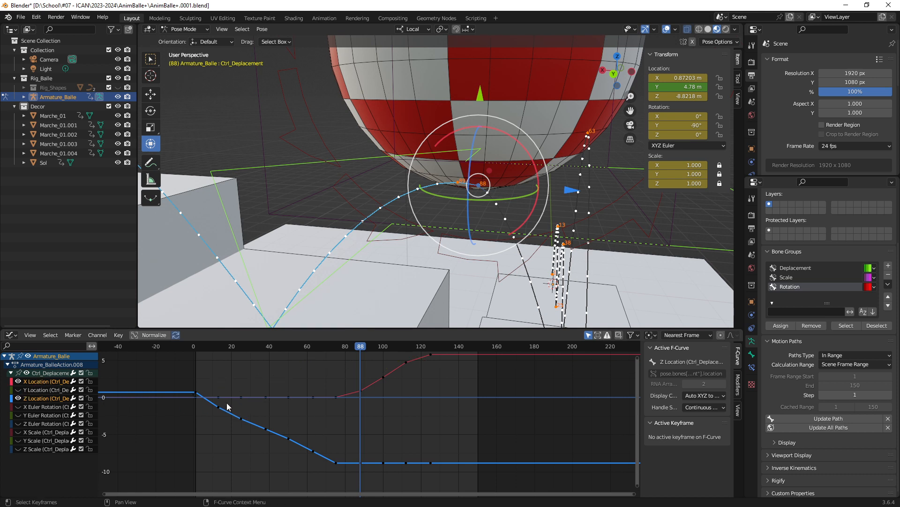
- Delete the in-between keyframes at frames 13, 38, 63, 88 and 112 from the X Location and Z Location curves
{"action": "left_click_drag", "start_coordinate": [212, 385], "coordinate": [229, 425]}
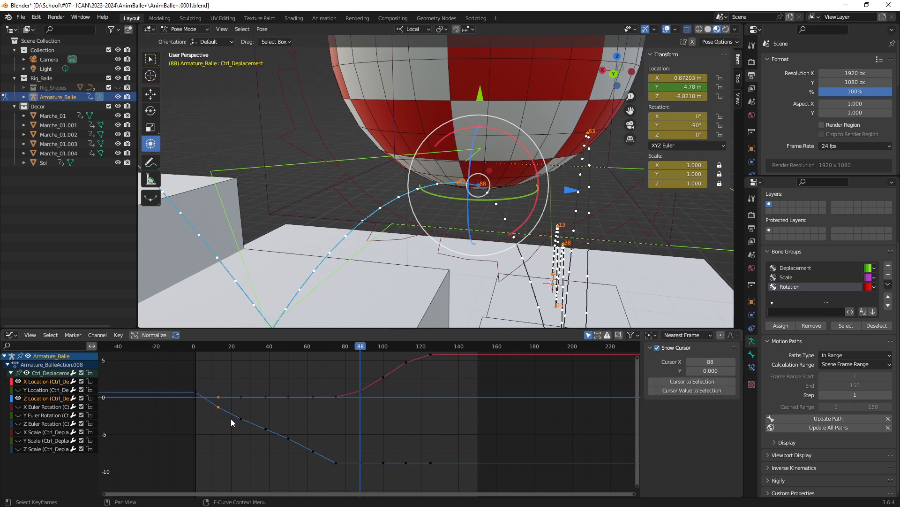
{"action": "left_click_drag", "start_coordinate": [258, 382], "coordinate": [275, 451]}
{"action": "left_click_drag", "start_coordinate": [305, 390], "coordinate": [322, 469]}
{"action": "key", "text": "Delete"}
{"action": "left_click_drag", "start_coordinate": [355, 379], "coordinate": [368, 471]}
{"action": "key", "text": "Delete"}
{"action": "scroll", "coordinate": [421, 390], "scroll_direction": "down", "scroll_amount": 3}
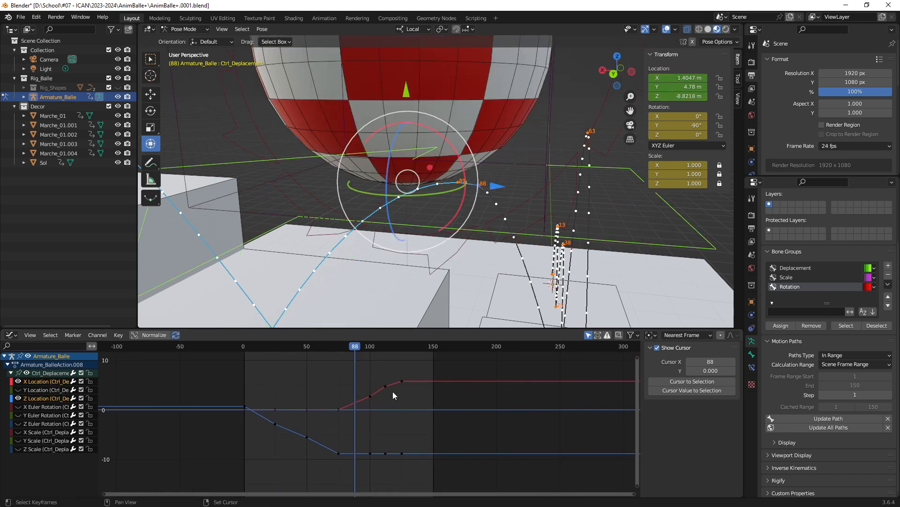
{"action": "left_click_drag", "start_coordinate": [381, 372], "coordinate": [389, 461]}
{"action": "key", "text": "Delete"}
- Update the bone's motion path to match the cleaned curves and go to frame 100
{"action": "mouse_move", "coordinate": [354, 353]}
{"action": "left_mouse_down"}
{"action": "mouse_move", "coordinate": [322, 348]}
{"action": "mouse_move", "coordinate": [368, 351]}
{"action": "left_mouse_up"}
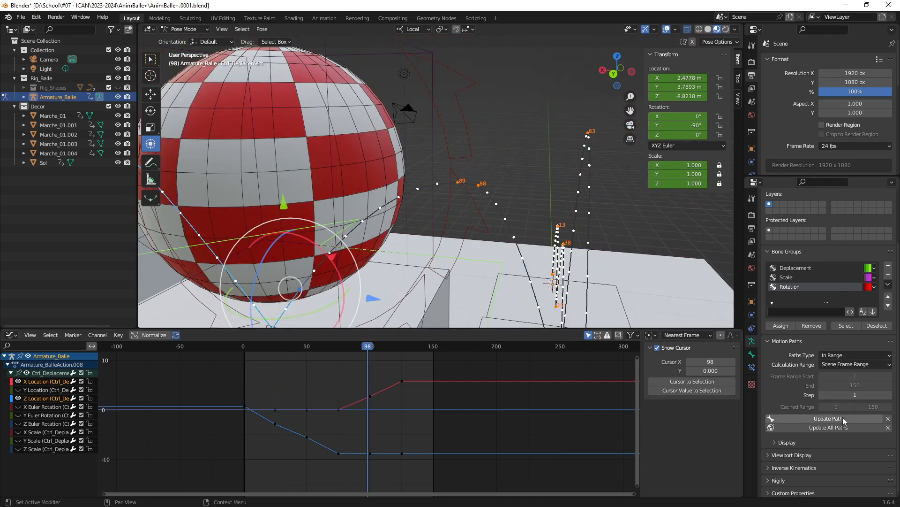
{"action": "left_click", "coordinate": [842, 419]}
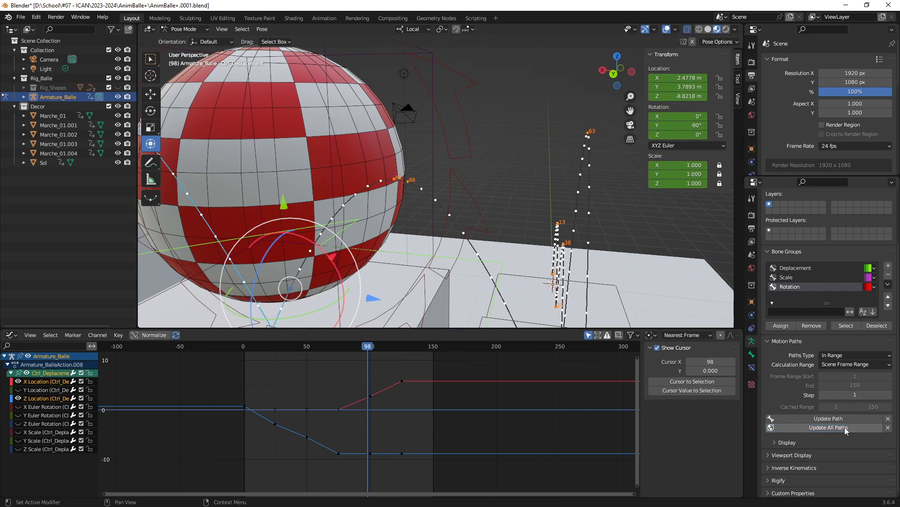
{"action": "left_click", "coordinate": [371, 349]}
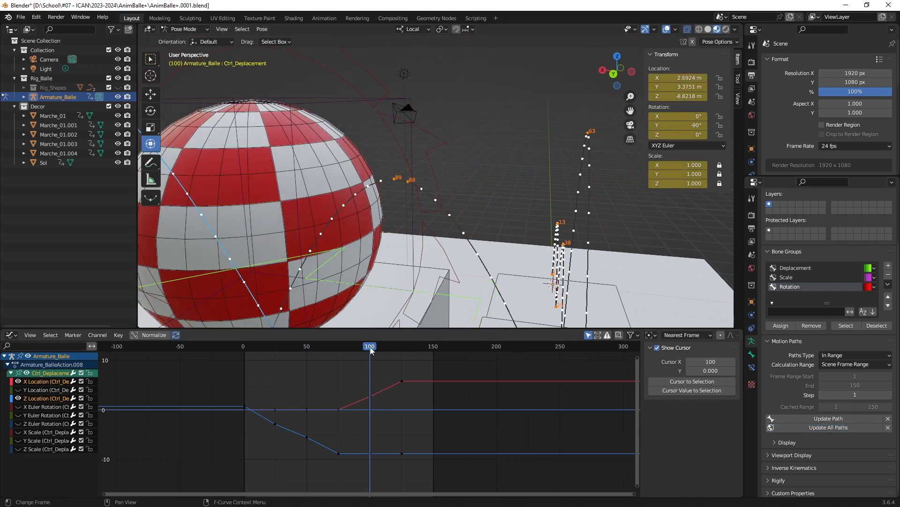
- Show the Y Location curve again together with the X and Z Location curves, framing the whole animation
{"action": "left_click", "coordinate": [18, 390]}
{"action": "key", "text": "Home"}
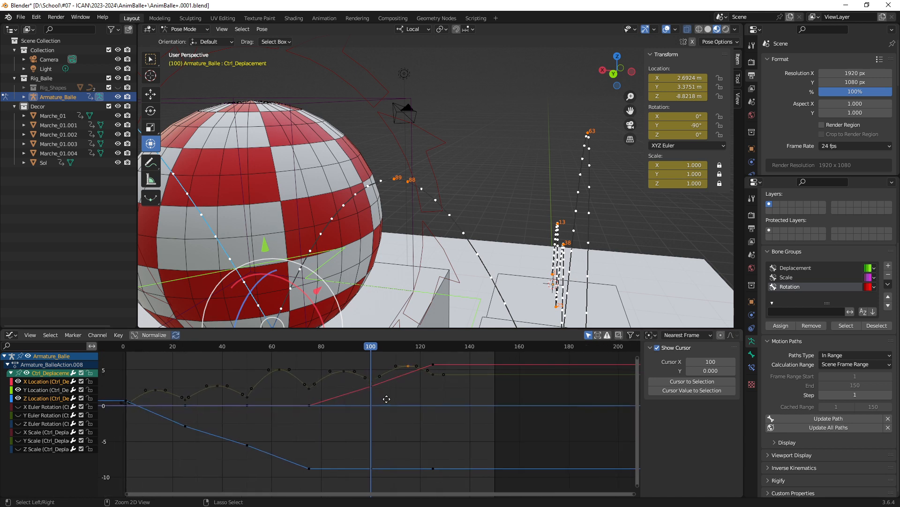
{"action": "mouse_move", "coordinate": [387, 399]}
{"action": "middle_mouse_down", "text": "ctrl"}
{"action": "mouse_move", "coordinate": [398, 397]}
{"action": "mouse_move", "coordinate": [386, 407]}
{"action": "middle_mouse_up", "text": "ctrl"}
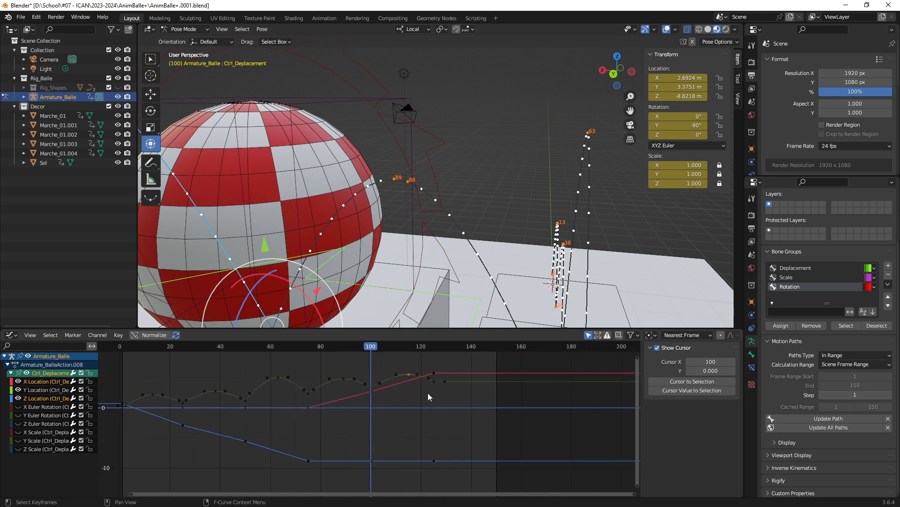
- Go to frame 112 and recalculate the bone's motion path with In Range display, Scene Frame Range and Heads as bake location
{"action": "middle_click_drag", "start_coordinate": [424, 221], "coordinate": [549, 274]}
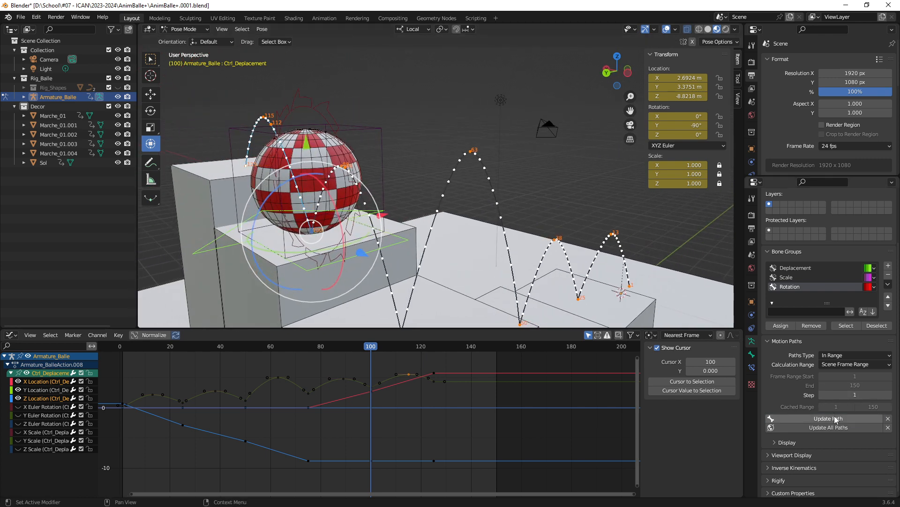
{"action": "middle_click_drag", "start_coordinate": [522, 261], "coordinate": [415, 362]}
{"action": "left_click_drag", "start_coordinate": [373, 348], "coordinate": [401, 353]}
{"action": "mouse_move", "coordinate": [422, 413]}
{"action": "middle_mouse_down", "text": "ctrl"}
{"action": "mouse_move", "coordinate": [489, 416]}
{"action": "mouse_move", "coordinate": [415, 414]}
{"action": "middle_mouse_up", "text": "ctrl"}
{"action": "middle_click_drag", "start_coordinate": [391, 204], "coordinate": [397, 213]}
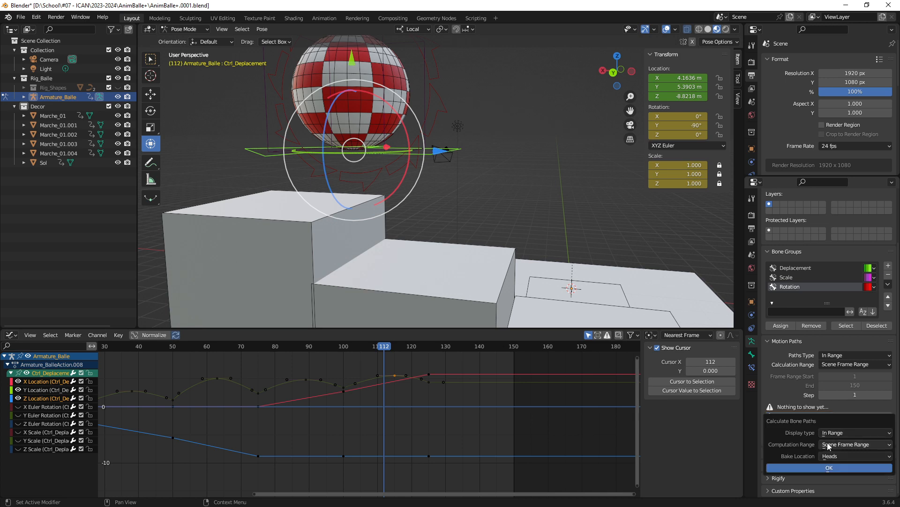
{"action": "middle_click_drag", "start_coordinate": [444, 196], "coordinate": [429, 215]}
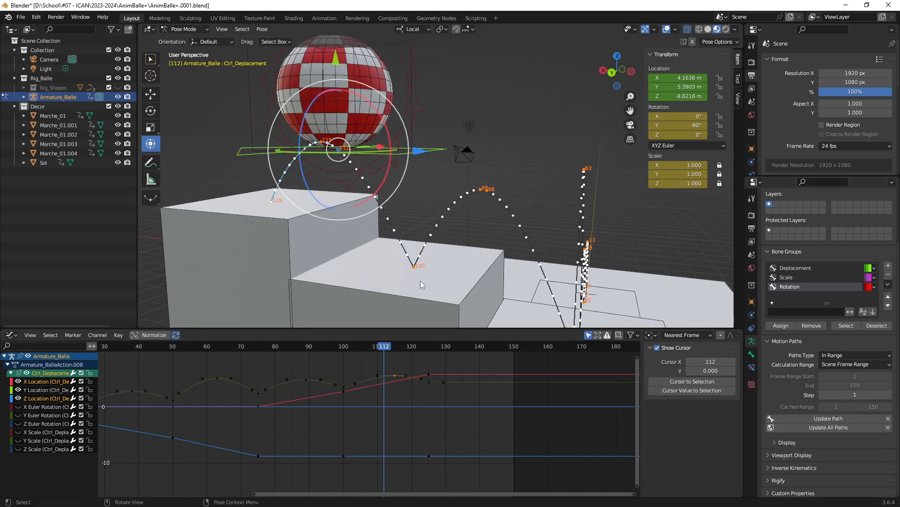
- Deselect the location curves and show the Euler Rotation and Scale curves for X, Y and Z as well
{"action": "left_click", "coordinate": [403, 399]}
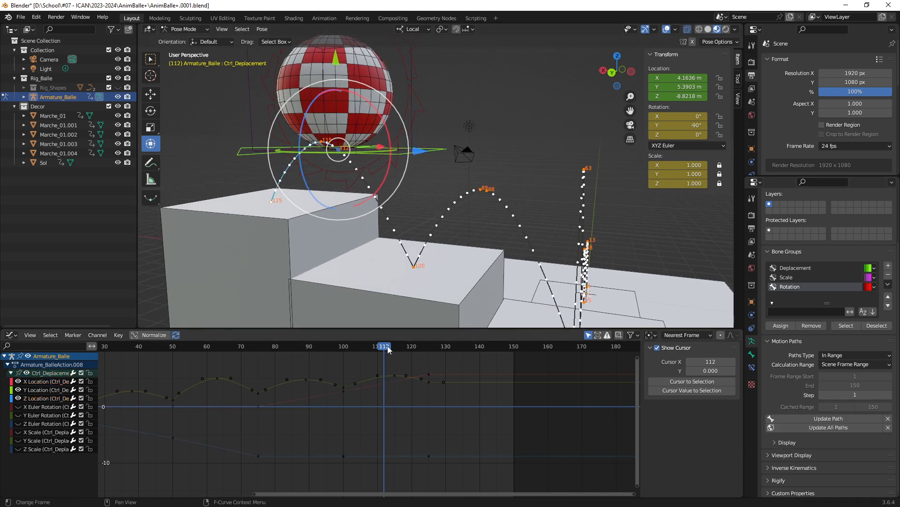
{"action": "mouse_move", "coordinate": [392, 356]}
{"action": "left_mouse_down"}
{"action": "mouse_move", "coordinate": [368, 348]}
{"action": "mouse_move", "coordinate": [384, 352]}
{"action": "left_mouse_up"}
{"action": "scroll", "coordinate": [375, 380], "scroll_direction": "down", "scroll_amount": 5}
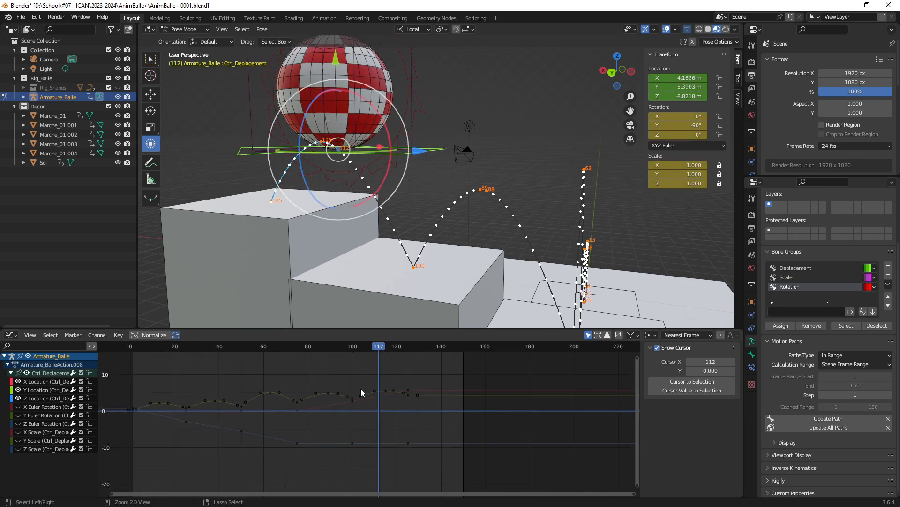
{"action": "left_click", "coordinate": [21, 425]}
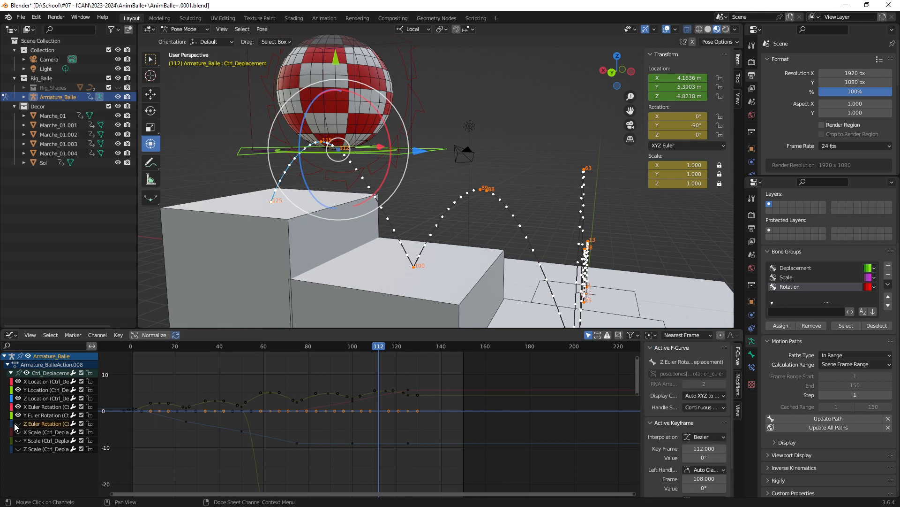
{"action": "left_click", "coordinate": [17, 423]}
{"action": "left_click", "coordinate": [18, 432]}
{"action": "left_click", "coordinate": [18, 441]}
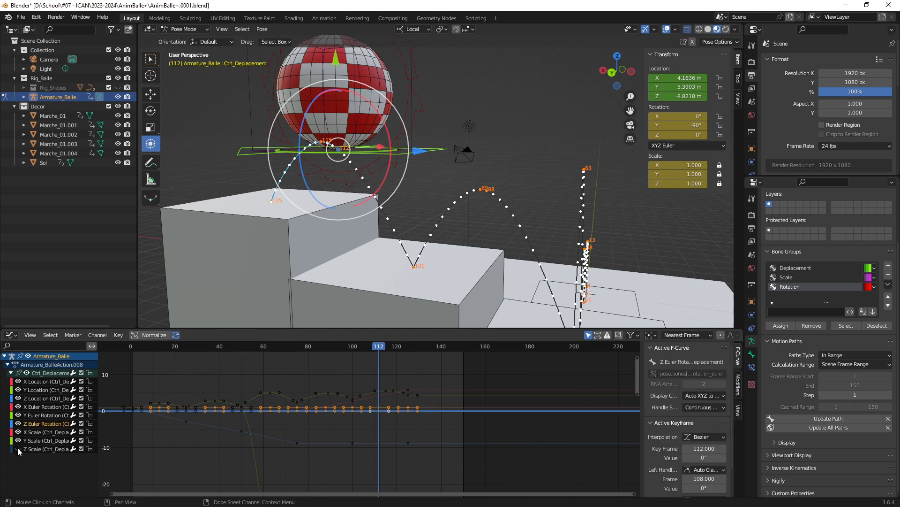
{"action": "left_click", "coordinate": [18, 448]}
{"action": "middle_click_drag", "start_coordinate": [372, 361], "coordinate": [431, 416], "text": "ctrl"}
{"action": "left_click", "coordinate": [421, 413]}
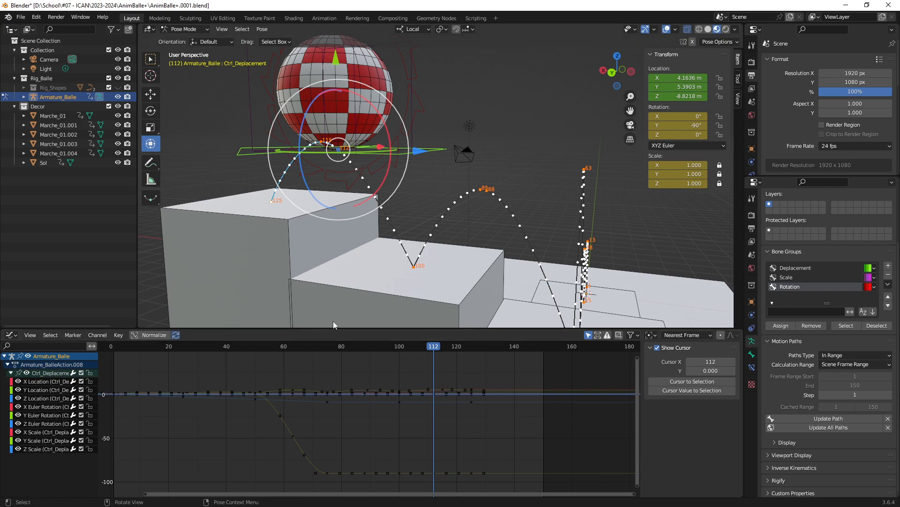
{"action": "middle_click_drag", "start_coordinate": [349, 228], "coordinate": [325, 233]}
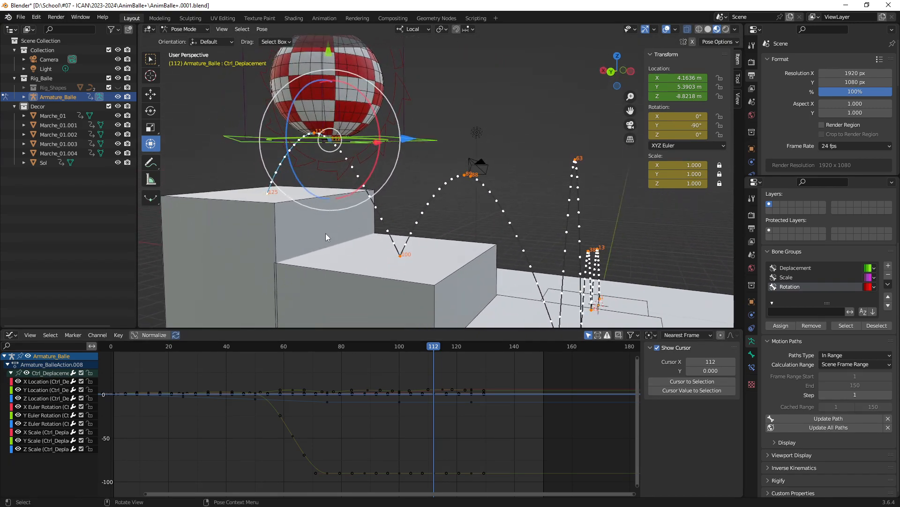
{"action": "middle_click_drag", "start_coordinate": [428, 255], "coordinate": [436, 197]}
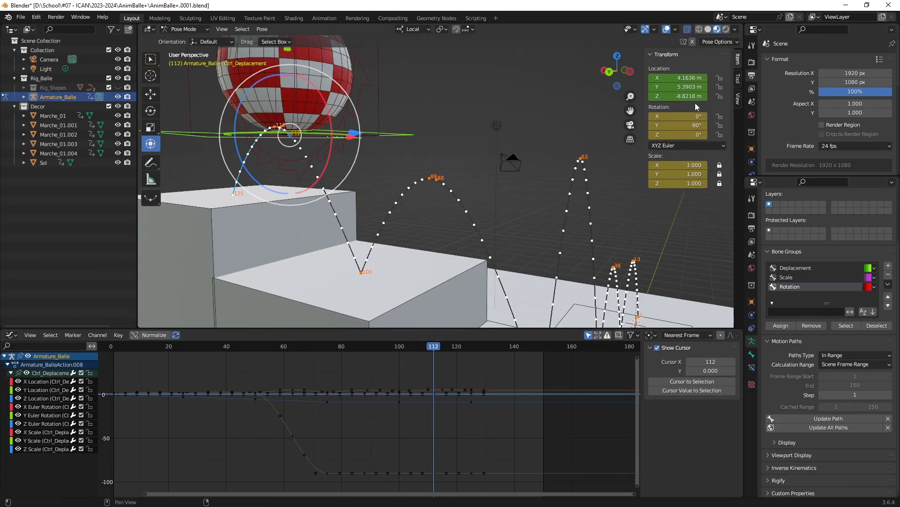
{"action": "key", "text": "minus"}
{"action": "scroll", "coordinate": [481, 196], "scroll_direction": "down", "scroll_amount": 4}
{"action": "middle_click_drag", "start_coordinate": [473, 225], "coordinate": [472, 197], "text": "shift"}
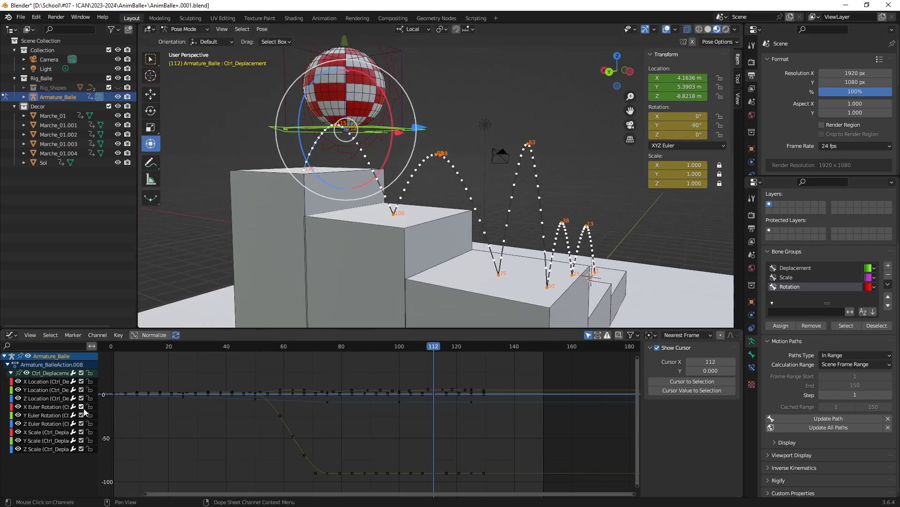
- Hide all Location and Scale curves so that only the X, Y and Z Euler Rotation curves are displayed
{"action": "left_click", "coordinate": [18, 390]}
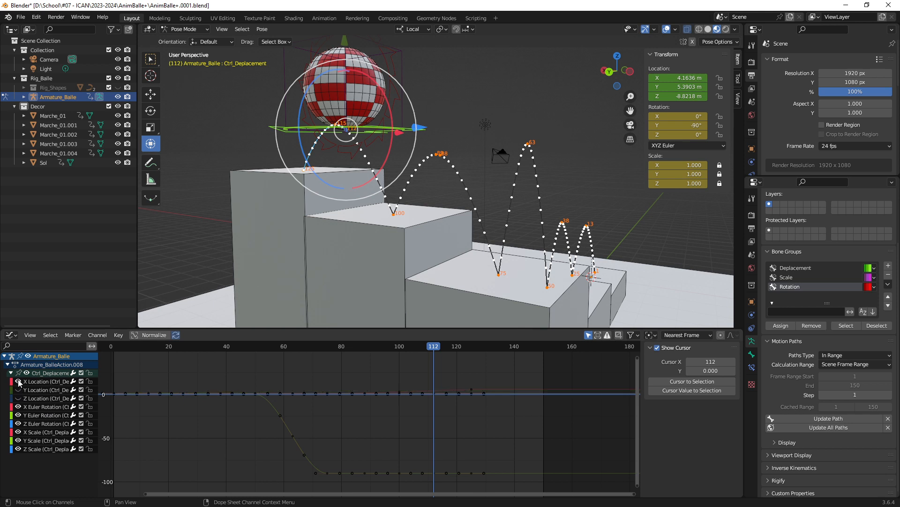
{"action": "left_click", "coordinate": [18, 441]}
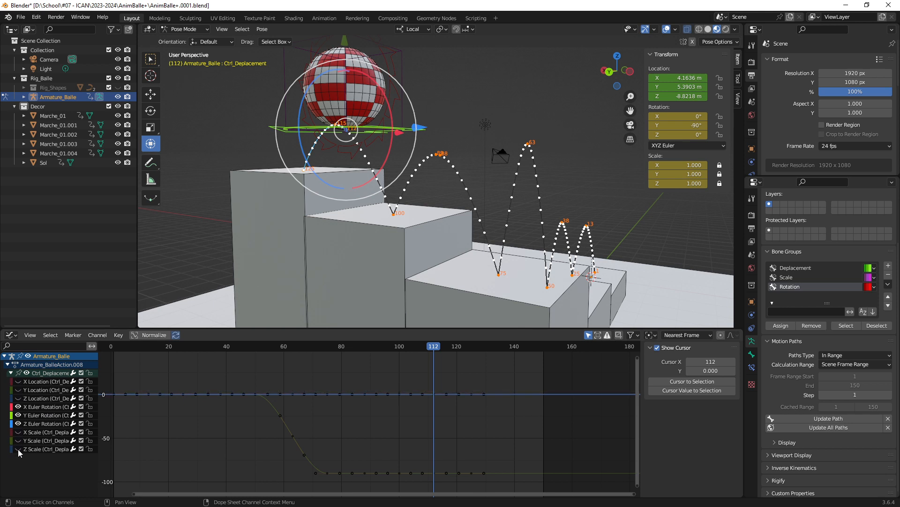
{"action": "scroll", "coordinate": [350, 425], "scroll_direction": "down", "scroll_amount": 3}
{"action": "middle_click_drag", "start_coordinate": [350, 426], "coordinate": [395, 411]}
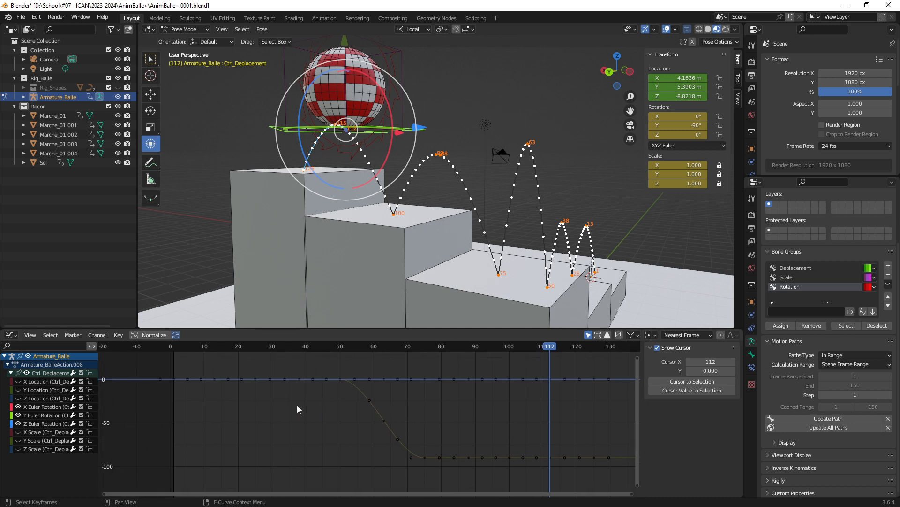
- Isolate the Y Euler Rotation curve by hiding the X and Z Euler Rotation curves
{"action": "left_click", "coordinate": [371, 405]}
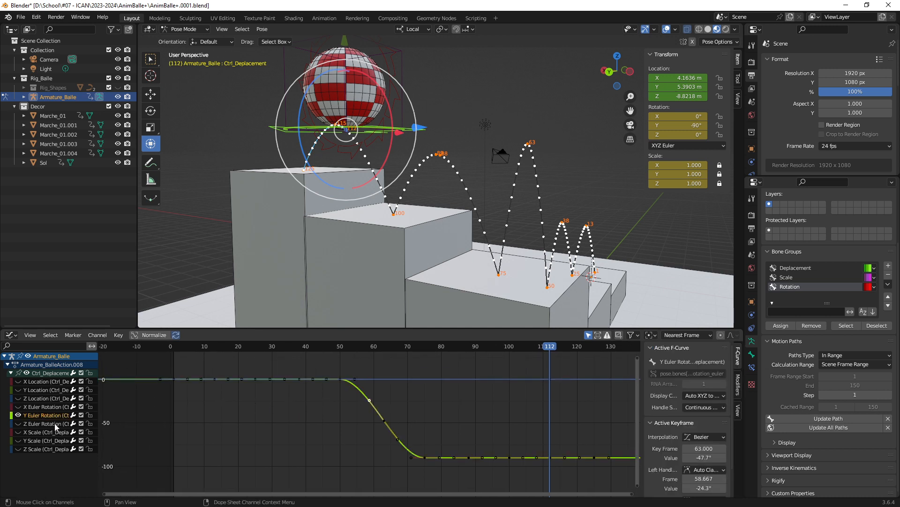
{"action": "left_click", "coordinate": [280, 418]}
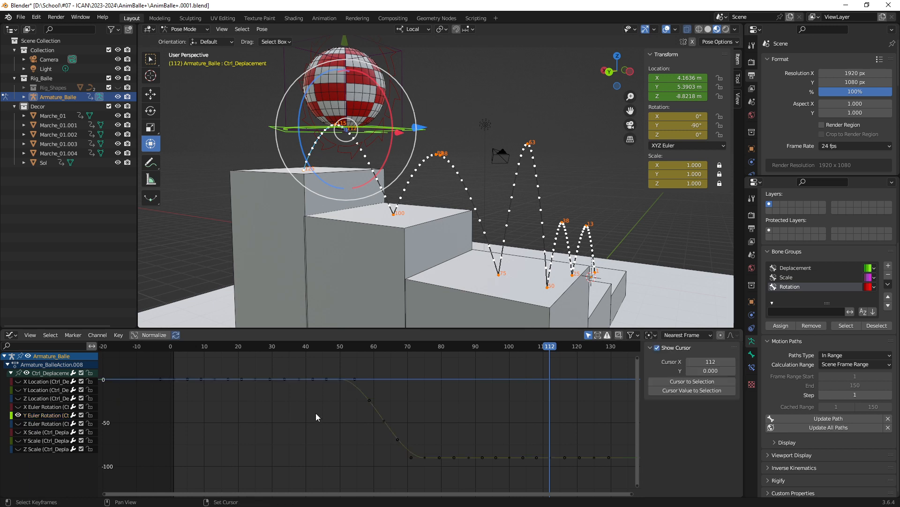
{"action": "left_click", "coordinate": [371, 403]}
{"action": "left_click", "coordinate": [315, 398]}
- Delete the Y Euler Rotation keyframes before frame 50 and after frame 75, keeping those of the turn
{"action": "left_click_drag", "start_coordinate": [153, 364], "coordinate": [330, 401]}
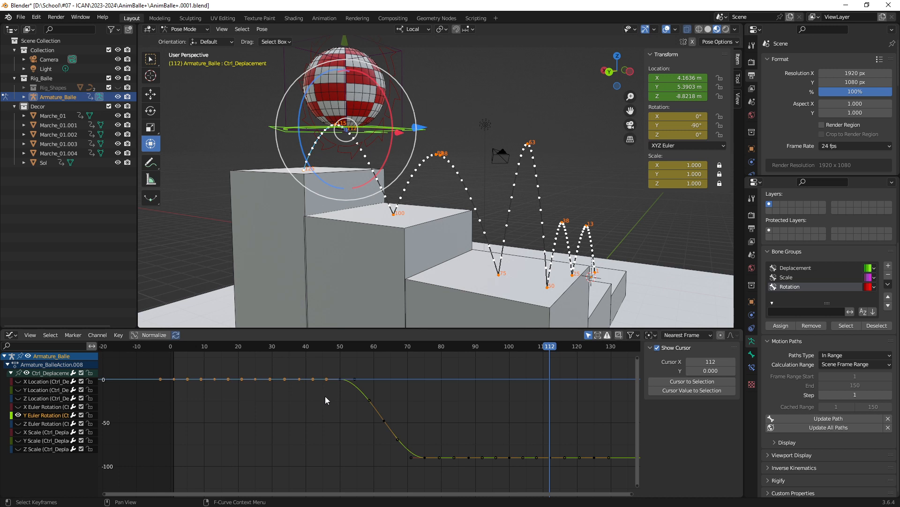
{"action": "middle_click_drag", "start_coordinate": [503, 415], "coordinate": [331, 401]}
{"action": "left_click_drag", "start_coordinate": [335, 398], "coordinate": [518, 440]}
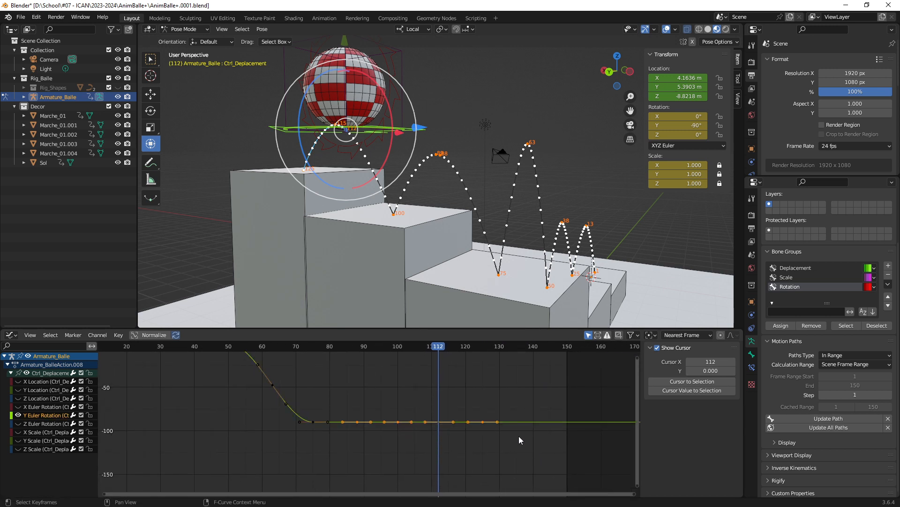
{"action": "middle_click_drag", "start_coordinate": [322, 389], "coordinate": [352, 415], "text": "ctrl"}
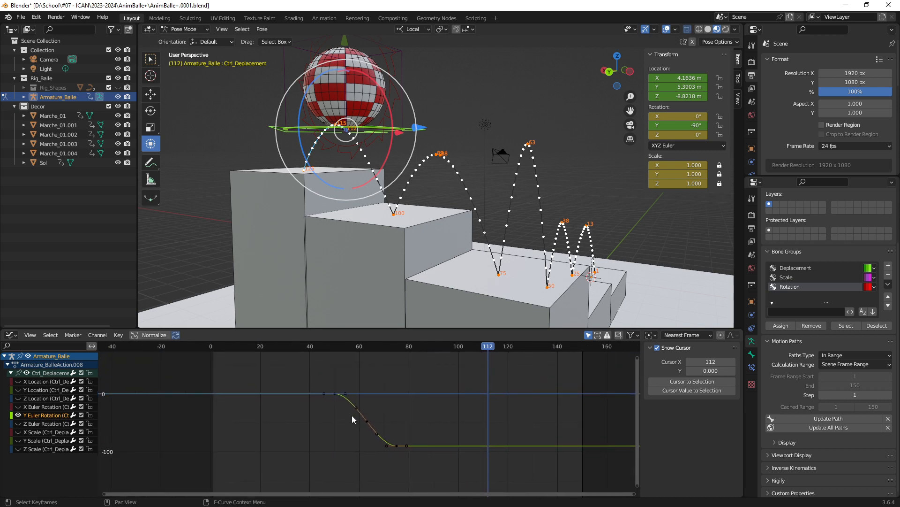
{"action": "key", "text": "ctrl+1"}
{"action": "left_click", "coordinate": [371, 444]}
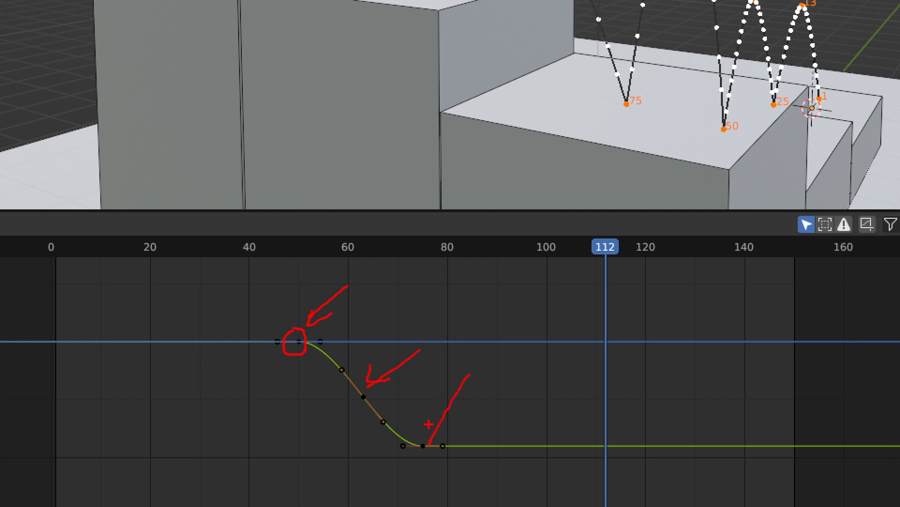
{"action": "key", "text": "Escape"}
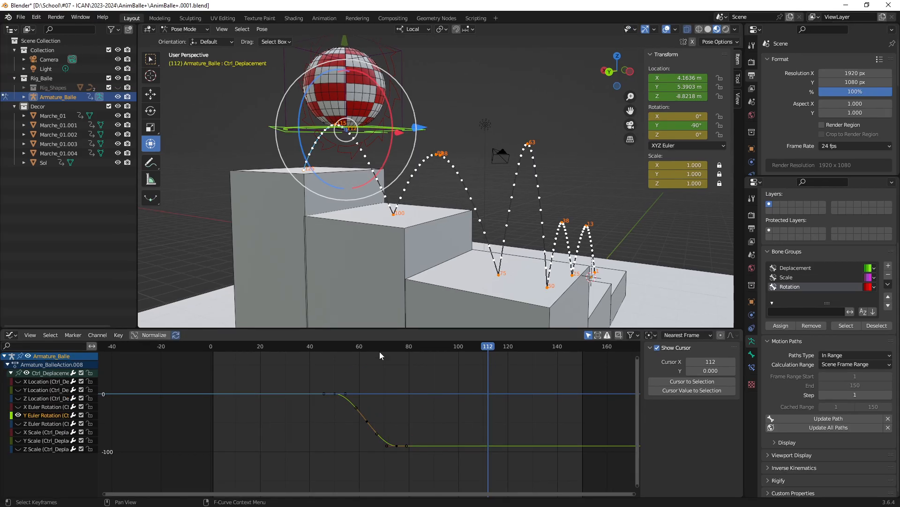
- Go to frame 72, hide the Y Euler Rotation curve and show the X and Z Euler Rotation curves
{"action": "mouse_move", "coordinate": [401, 350]}
{"action": "left_mouse_down"}
{"action": "mouse_move", "coordinate": [320, 347]}
{"action": "mouse_move", "coordinate": [389, 351]}
{"action": "left_mouse_up"}
{"action": "left_click", "coordinate": [18, 407], "text": "ctrl"}
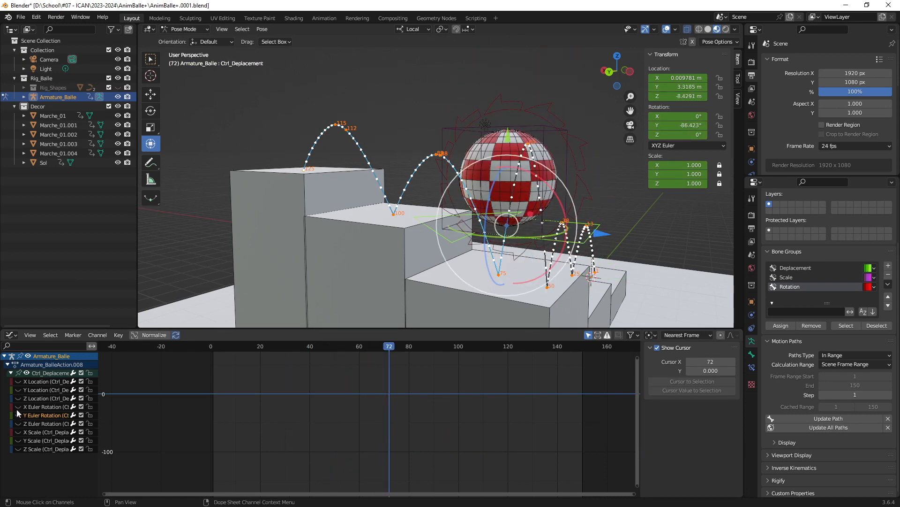
{"action": "left_click", "coordinate": [18, 423]}
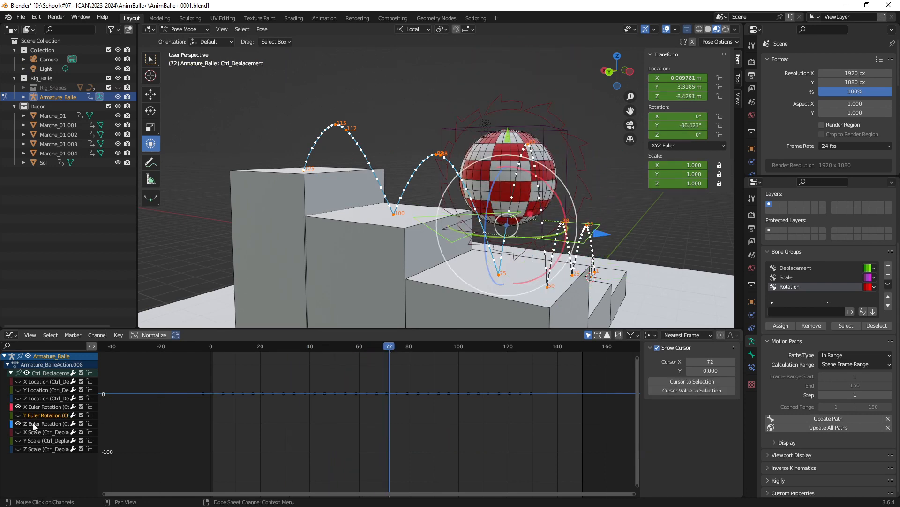
{"action": "left_click_drag", "start_coordinate": [197, 366], "coordinate": [573, 425]}
{"action": "key", "text": "Delete"}
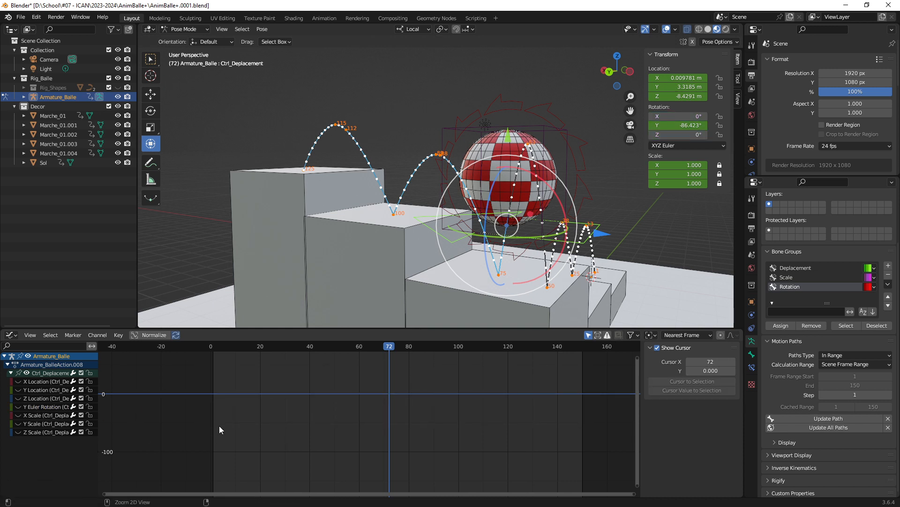
{"action": "key", "text": "ctrl+z"}
- Delete all keyframes of the X and Z Euler Rotation curves
{"action": "left_click", "coordinate": [41, 405]}
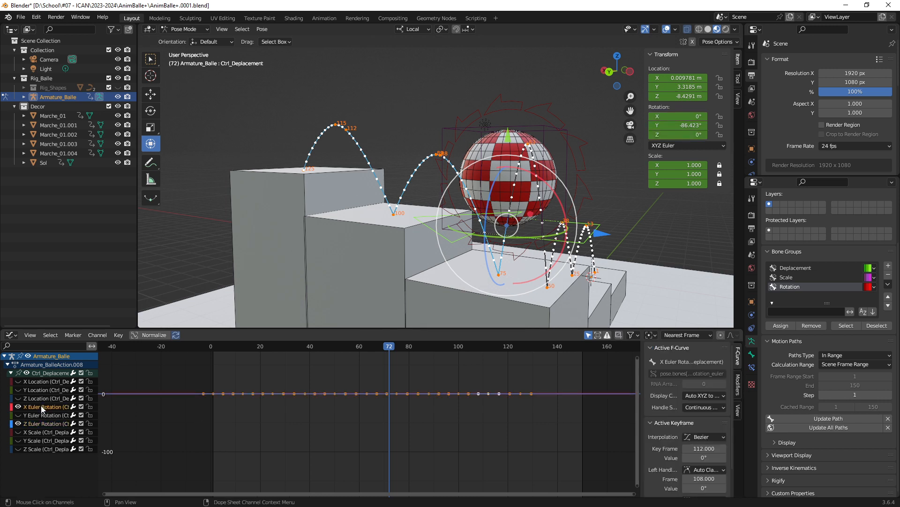
{"action": "left_click_drag", "start_coordinate": [208, 377], "coordinate": [542, 425]}
{"action": "key", "text": "Delete"}
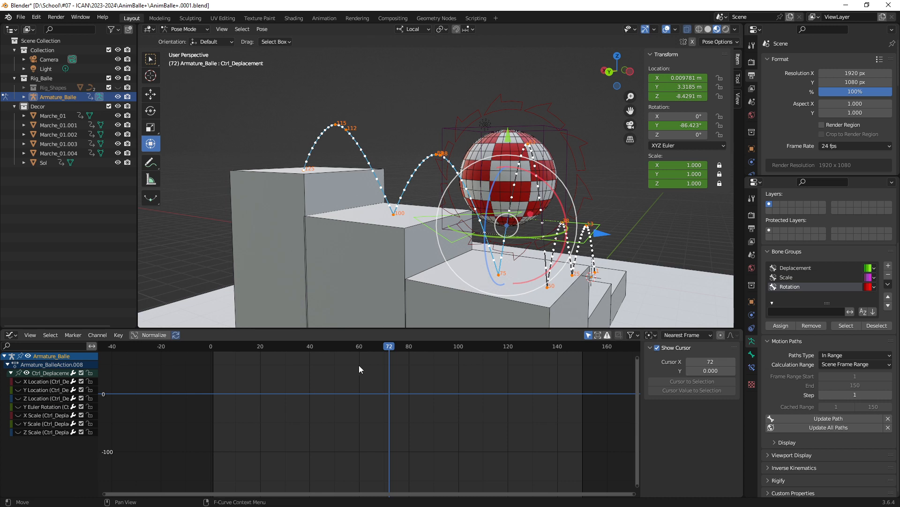
- Select the X, Y and Z Scale channels and show their curves
{"action": "left_click", "coordinate": [43, 415]}
{"action": "left_click", "coordinate": [50, 429], "text": "shift"}
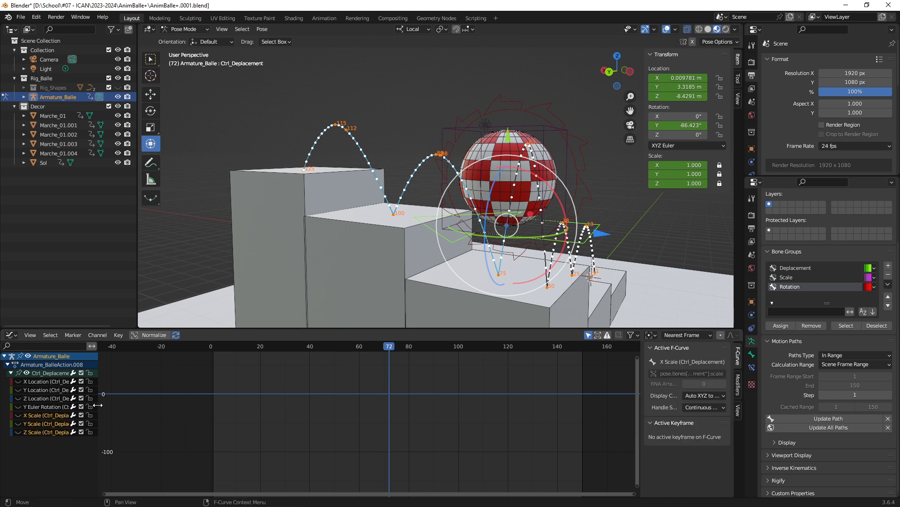
{"action": "left_click_drag", "start_coordinate": [18, 415], "coordinate": [19, 431]}
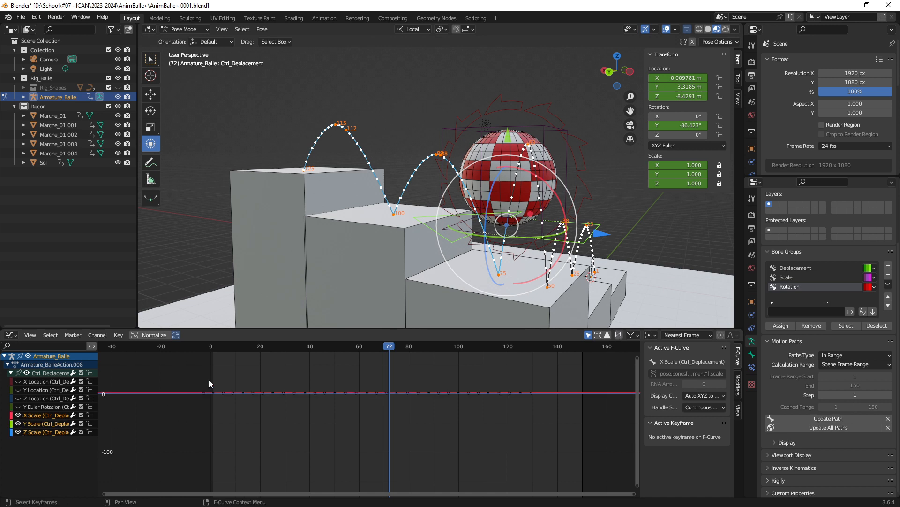
- Delete all keyframes of the X, Y and Z Scale curves, and update all motion paths at frame 47
{"action": "left_click_drag", "start_coordinate": [190, 369], "coordinate": [592, 430]}
{"action": "key", "text": "Delete"}
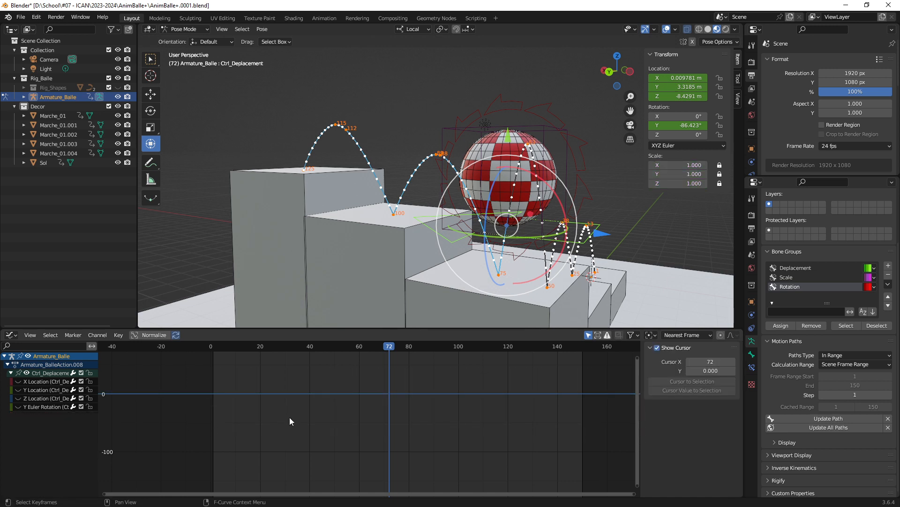
{"action": "left_click_drag", "start_coordinate": [388, 348], "coordinate": [327, 351]}
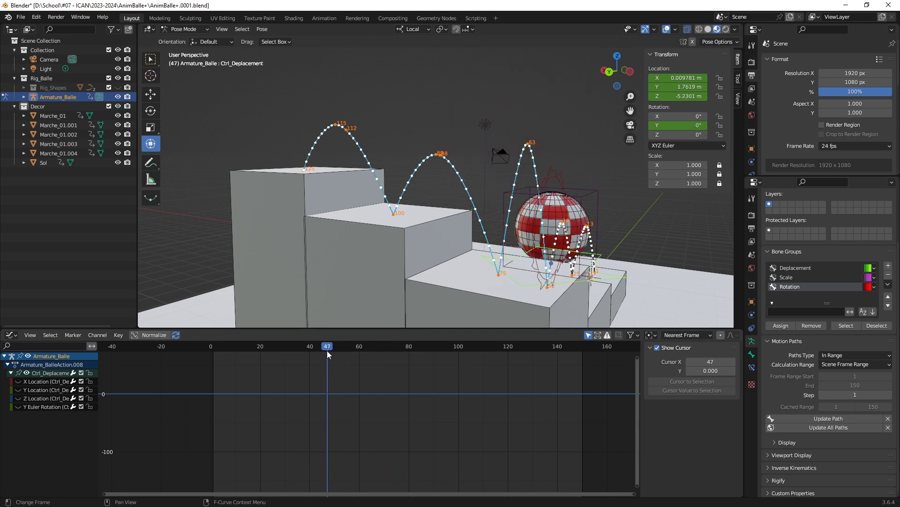
{"action": "left_click", "coordinate": [836, 428]}
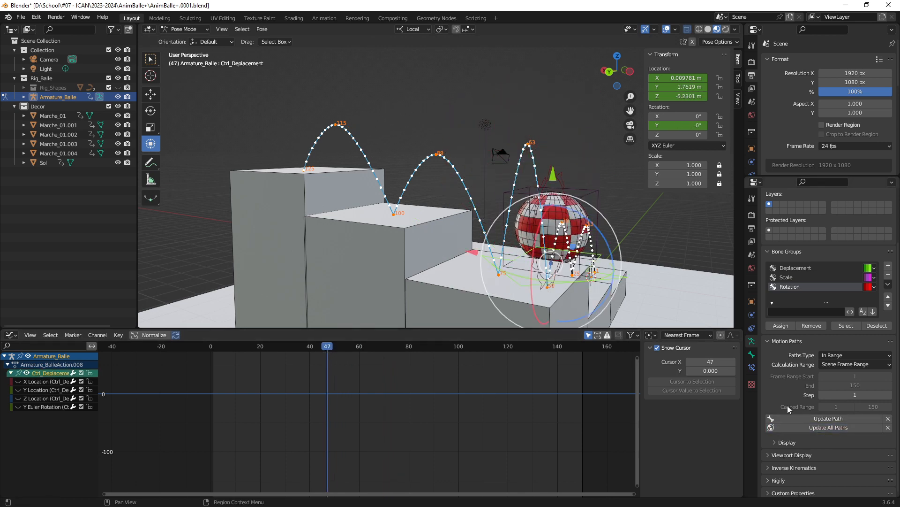
- Switch the Graph Editor to the Timeline and shrink its area to enlarge the 3D viewport
{"action": "middle_click_drag", "start_coordinate": [474, 197], "coordinate": [379, 269]}
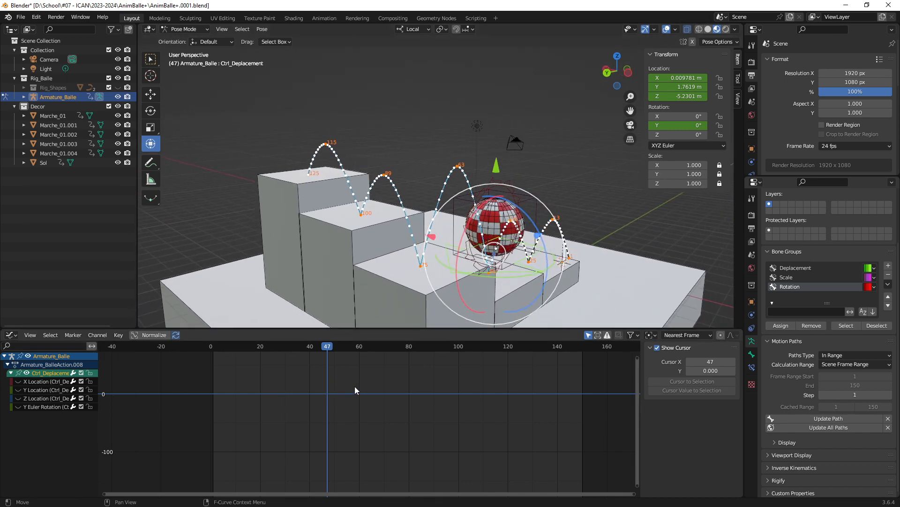
{"action": "key", "text": "ctrl+Tab"}
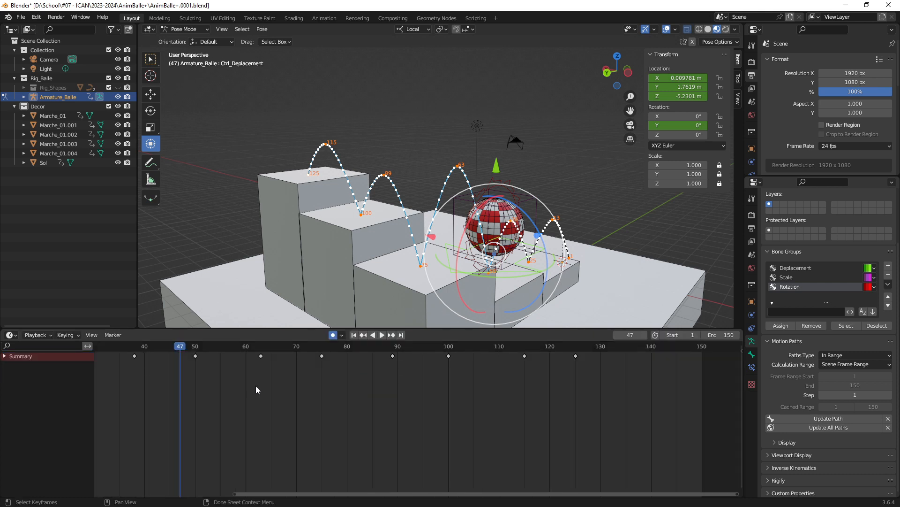
{"action": "left_click_drag", "start_coordinate": [431, 330], "coordinate": [425, 379]}
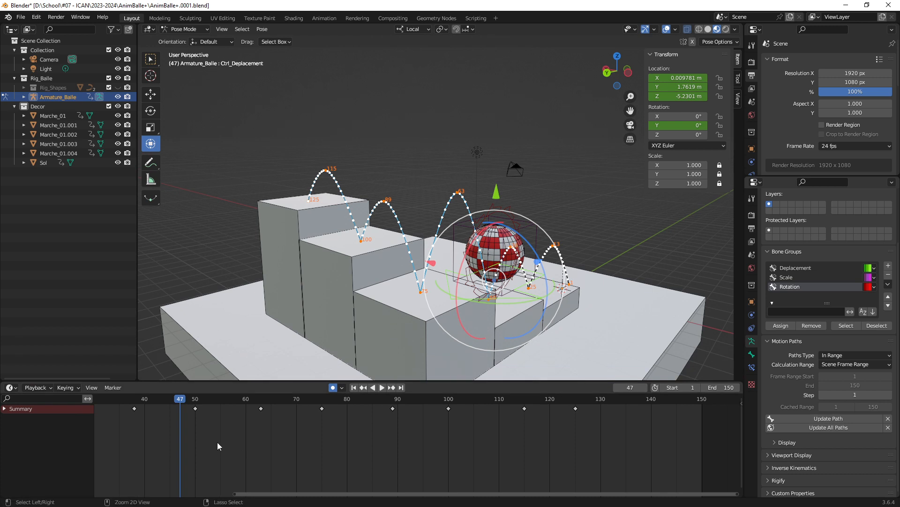
{"action": "scroll", "coordinate": [217, 442], "scroll_direction": "down", "scroll_amount": 5}
{"action": "scroll", "coordinate": [314, 446], "scroll_direction": "up", "scroll_amount": 1, "text": "ctrl"}
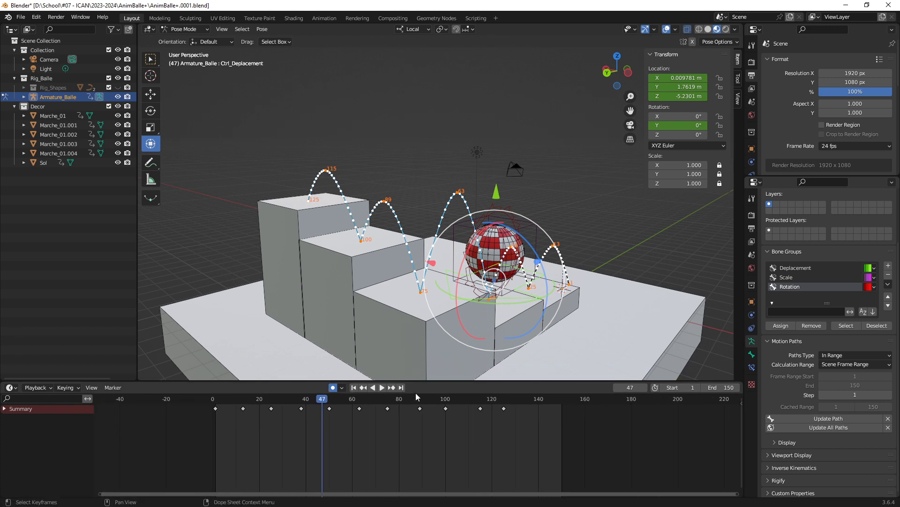
{"action": "left_click_drag", "start_coordinate": [427, 382], "coordinate": [426, 408]}
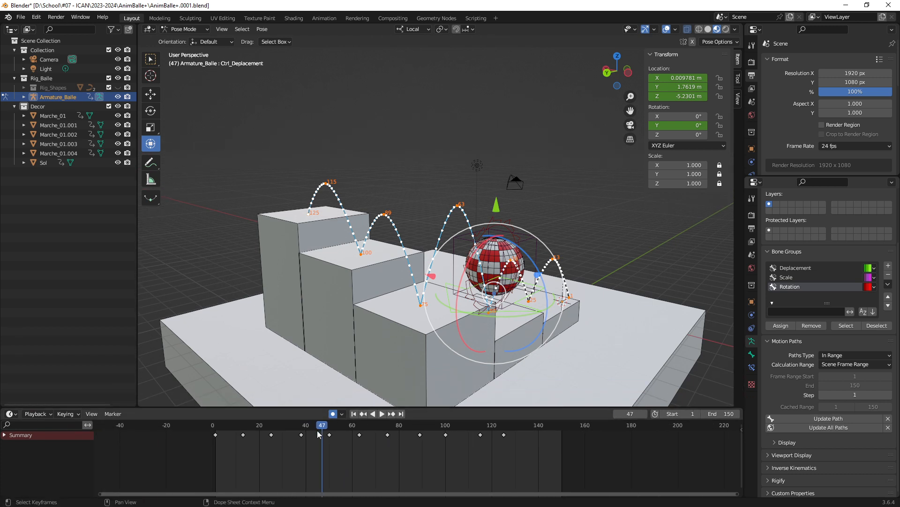
- Play the animation from frame 1, check the bounces and the turn from several angles, and return to frame 1
{"action": "key", "text": "space"}
{"action": "left_click_drag", "start_coordinate": [317, 427], "coordinate": [215, 432]}
{"action": "key", "text": "space"}
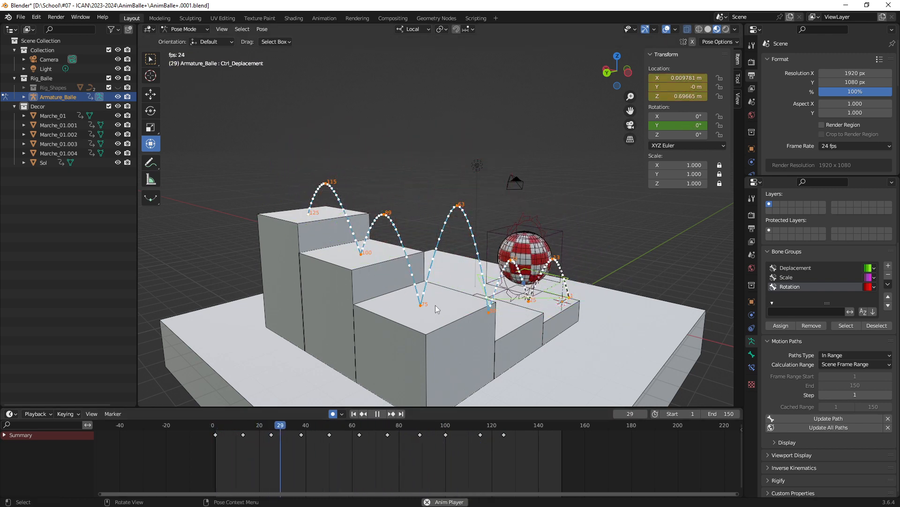
{"action": "middle_click_drag", "start_coordinate": [435, 305], "coordinate": [483, 305]}
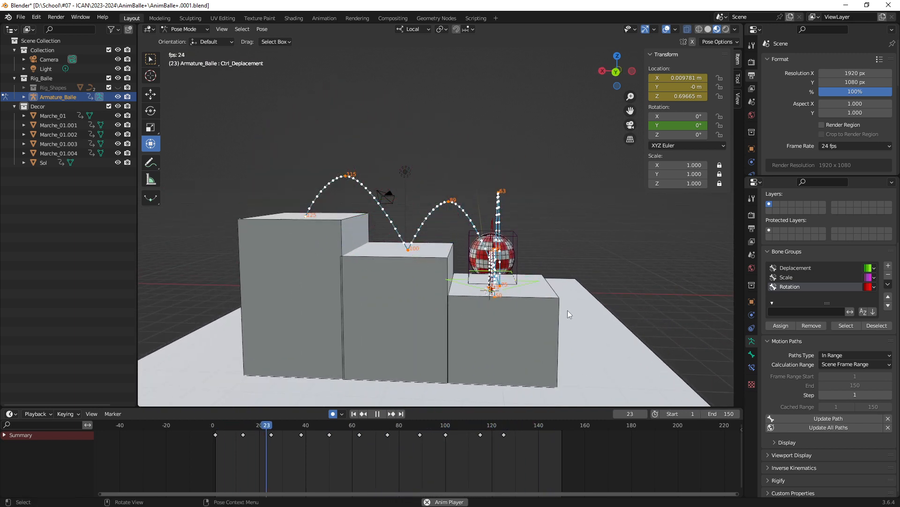
{"action": "middle_click_drag", "start_coordinate": [567, 310], "coordinate": [452, 282]}
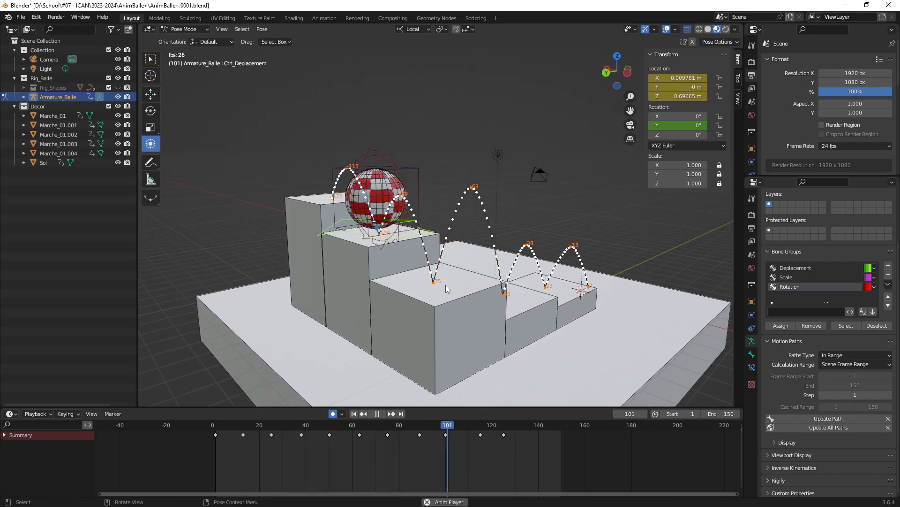
{"action": "key", "text": "space"}
{"action": "left_click_drag", "start_coordinate": [285, 424], "coordinate": [215, 435]}
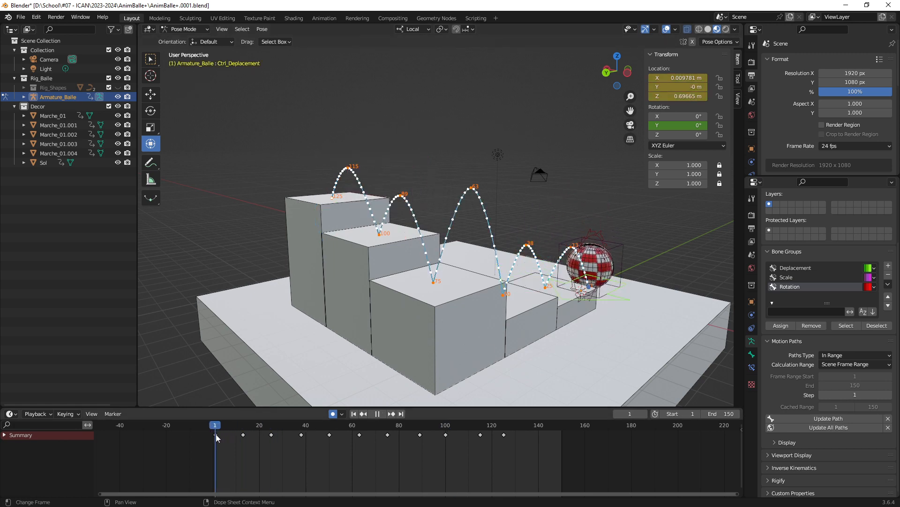